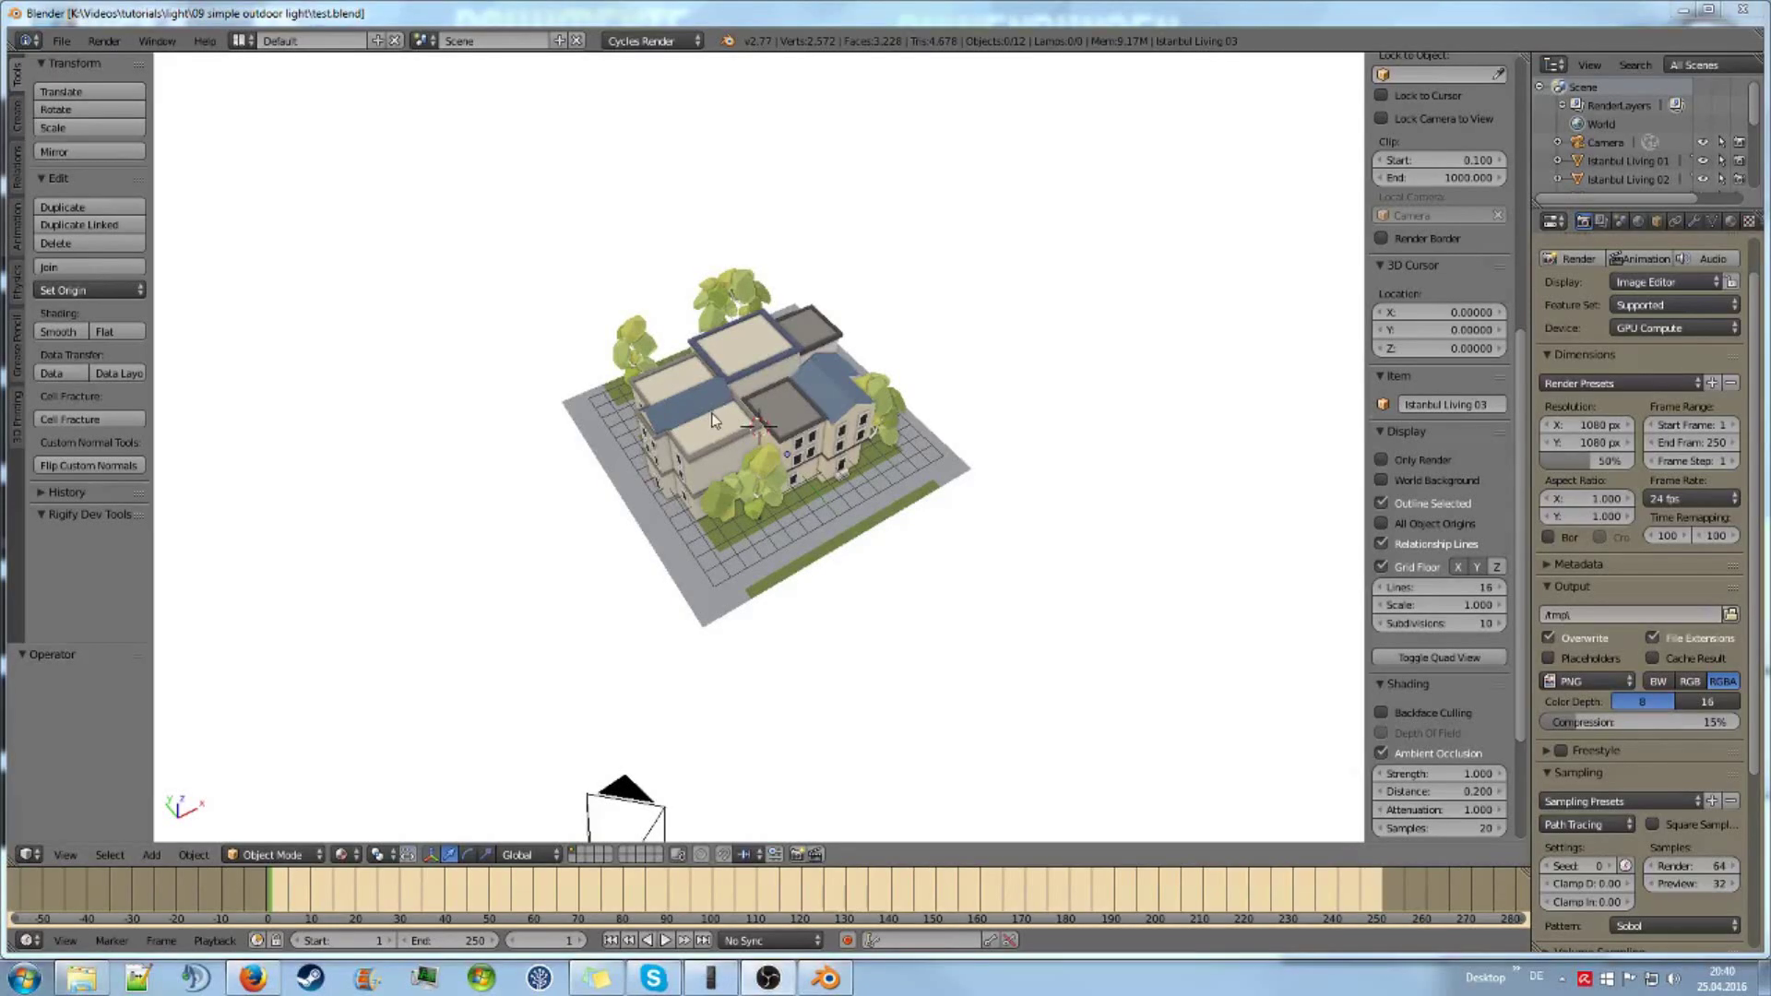
Step: Zoom in and orbit low around the building to show its front and left side
{"action": "scroll", "coordinate": [738, 416], "scroll_direction": "up", "scroll_amount": 5}
{"action": "middle_click_drag", "start_coordinate": [712, 420], "coordinate": [732, 386]}
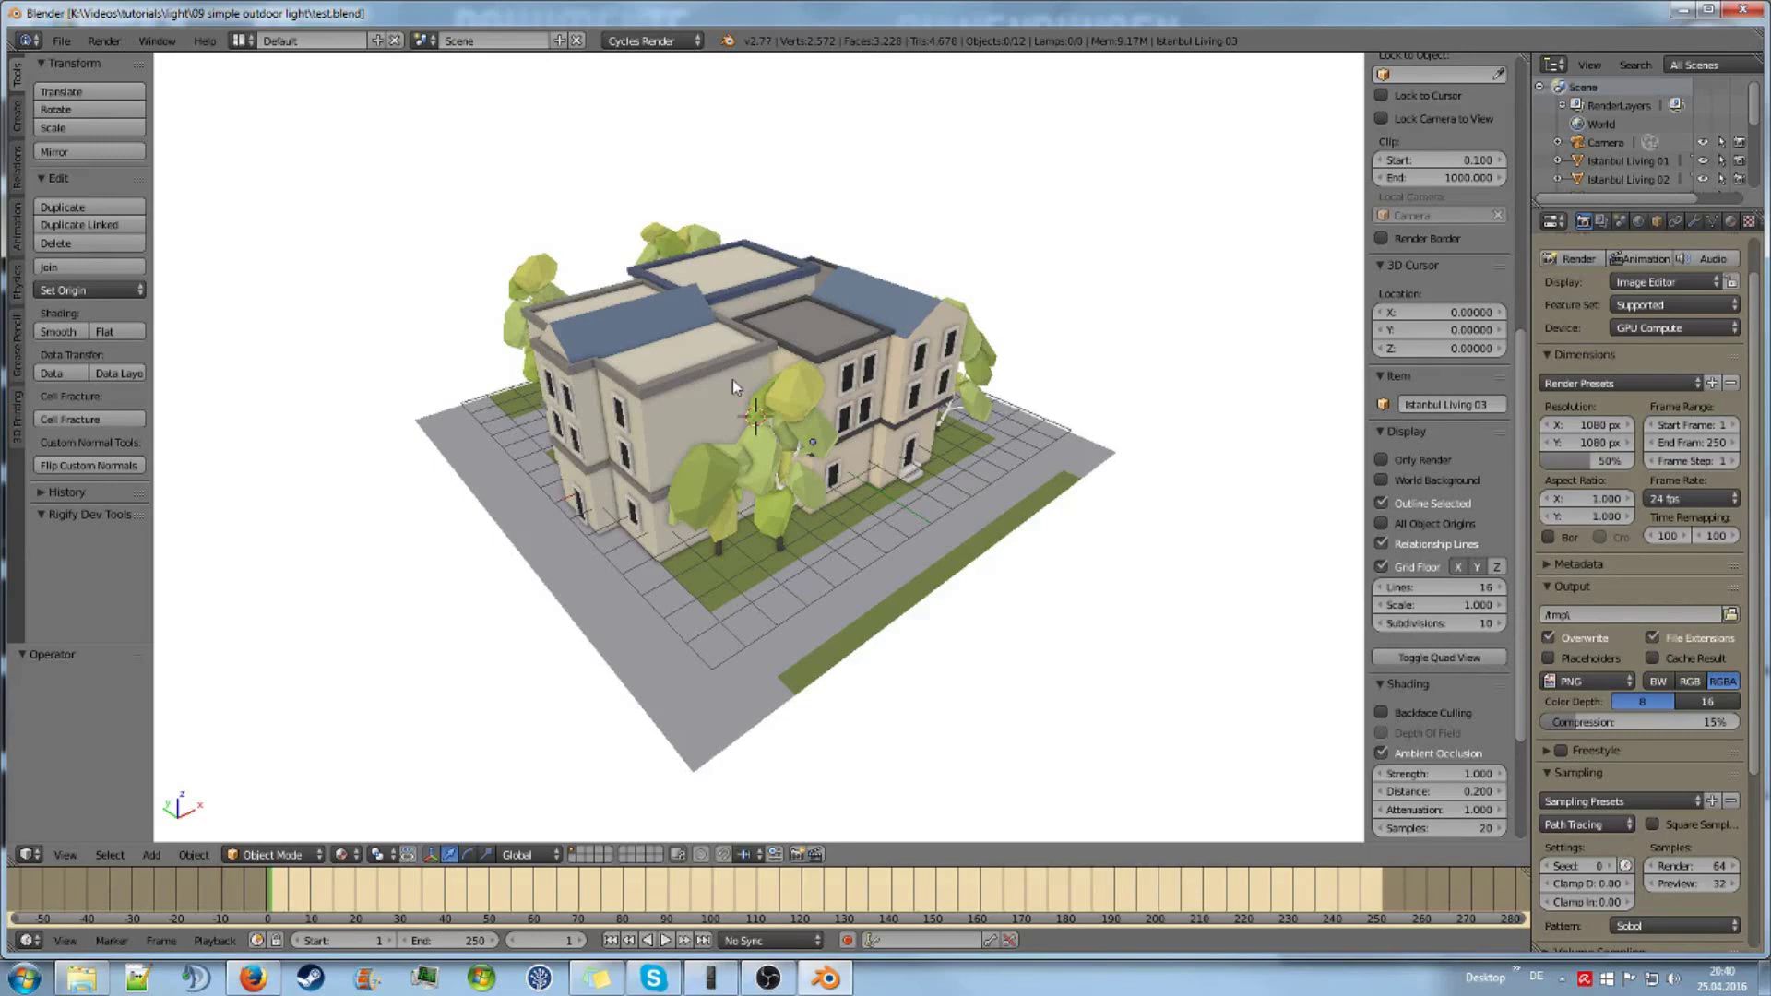
{"action": "middle_click_drag", "start_coordinate": [733, 386], "coordinate": [494, 432]}
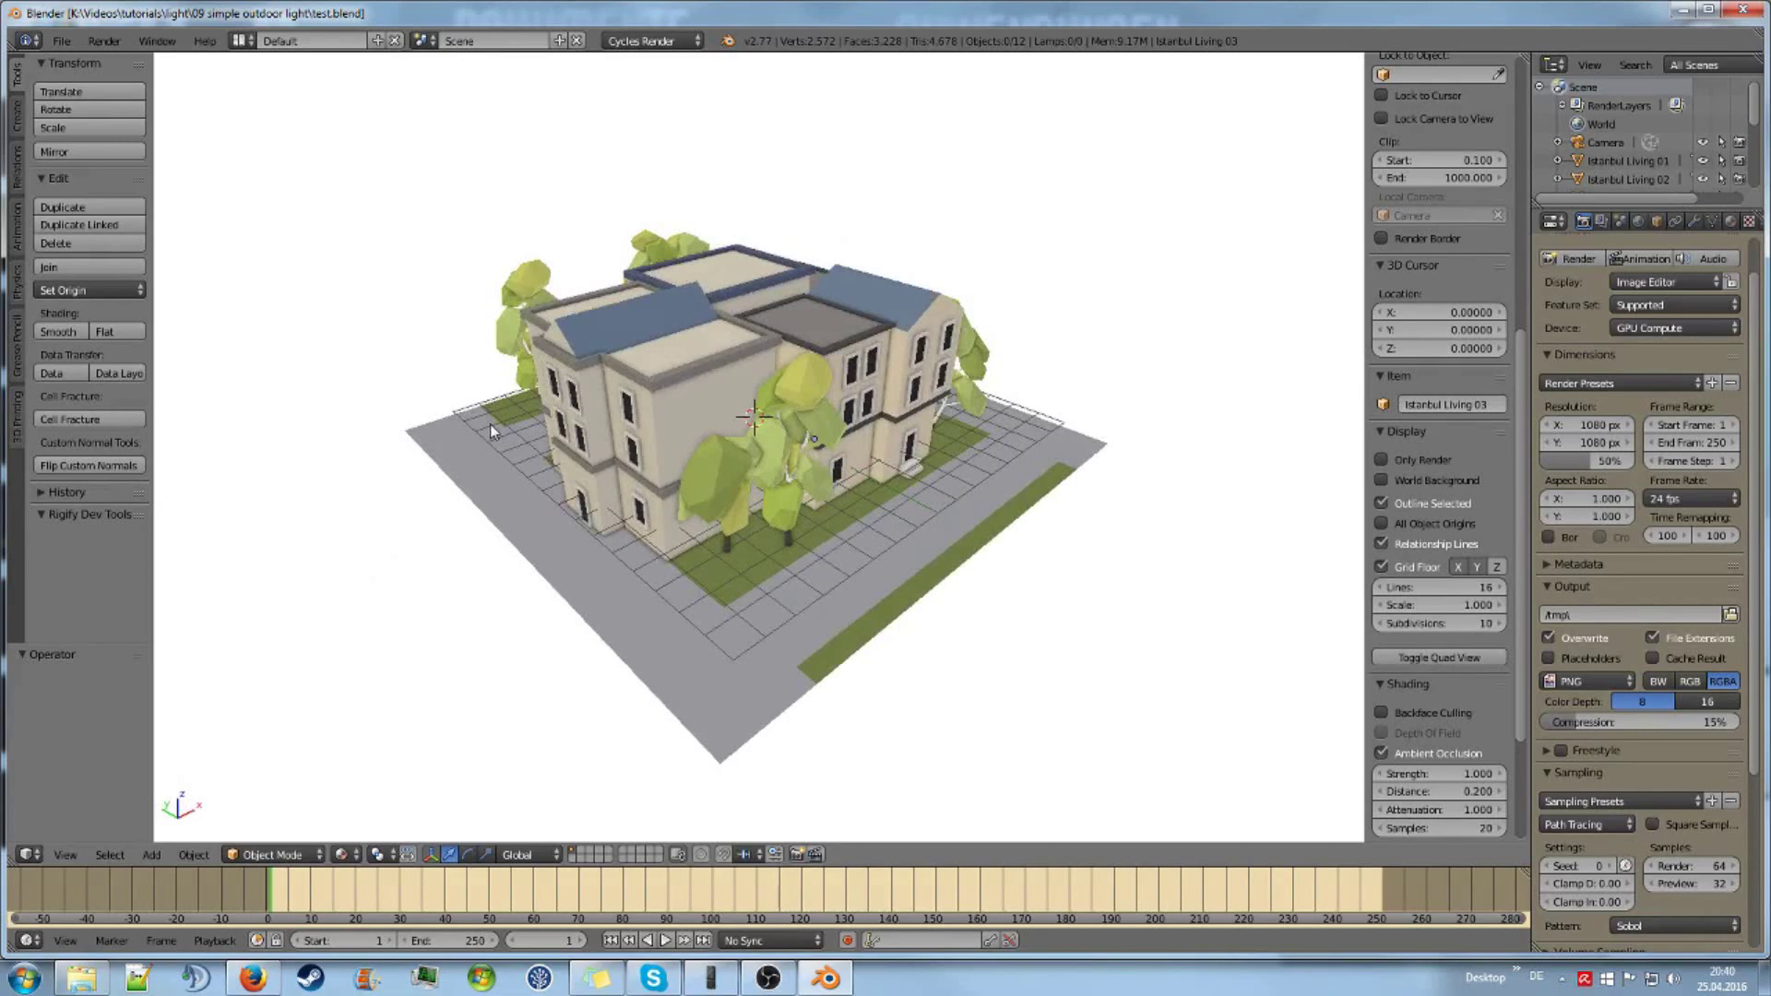
{"action": "middle_click_drag", "start_coordinate": [528, 434], "coordinate": [540, 425]}
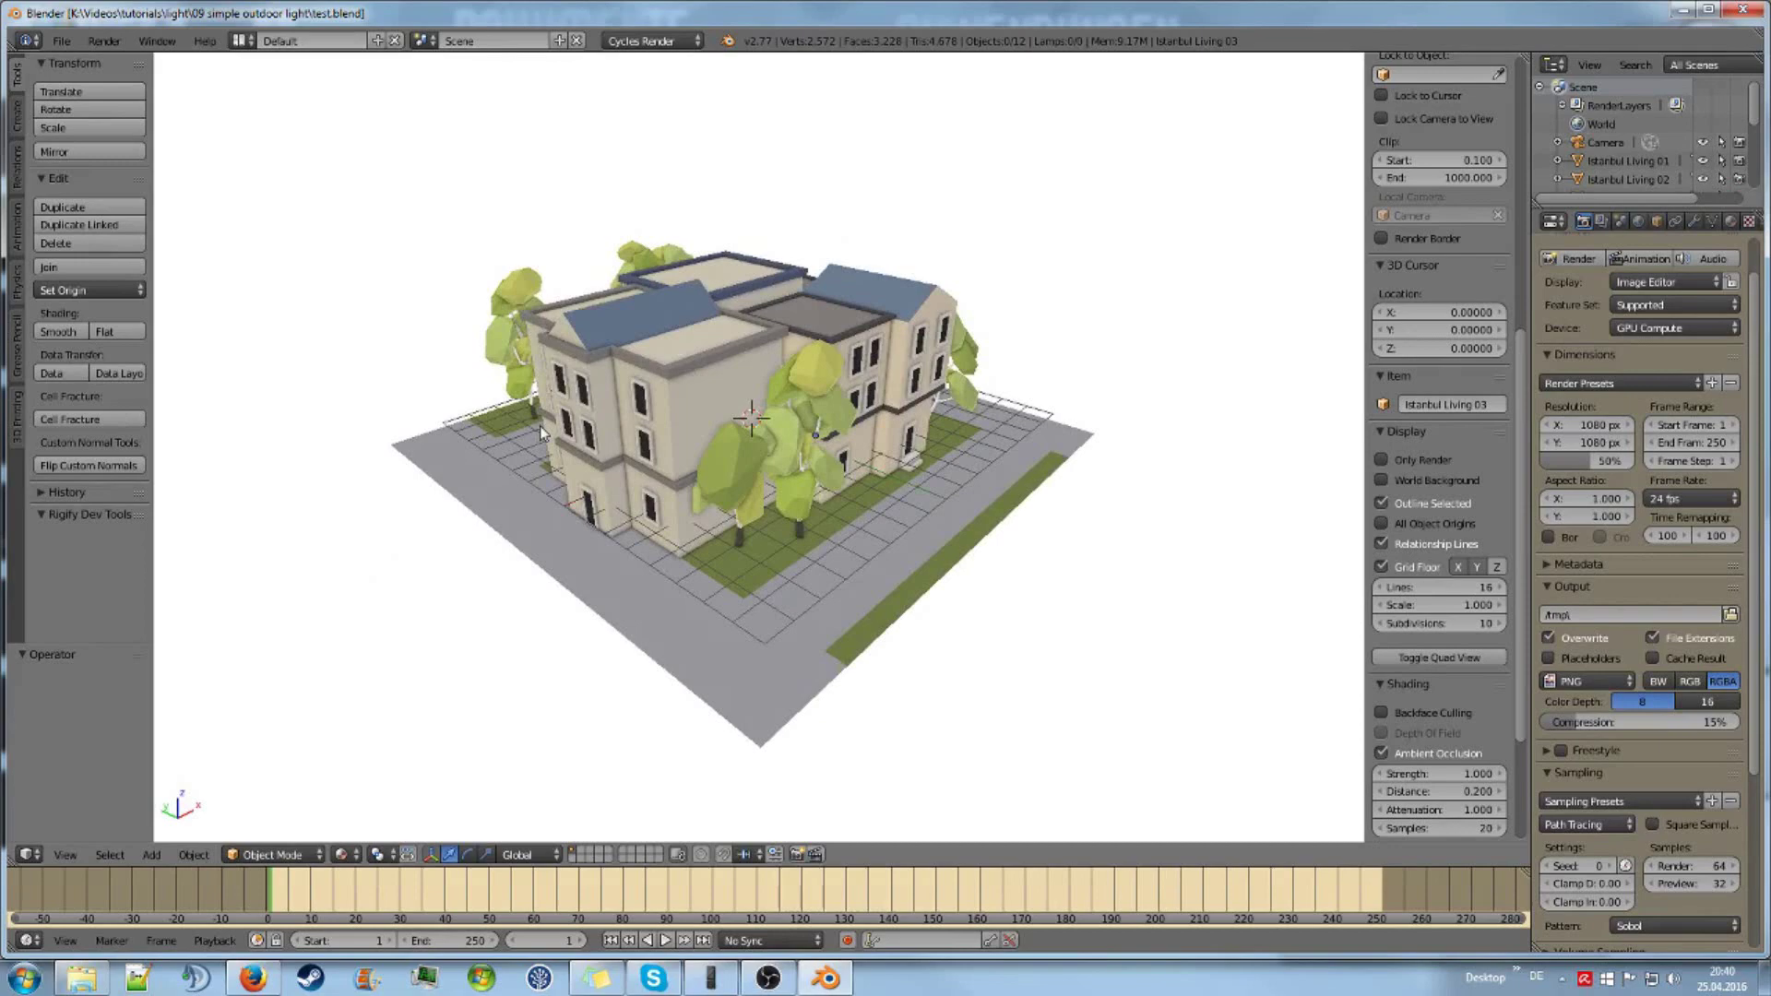
Step: Align the camera to the current view and render the dimly lit scene
{"action": "key", "text": "ctrl+alt+KP_0"}
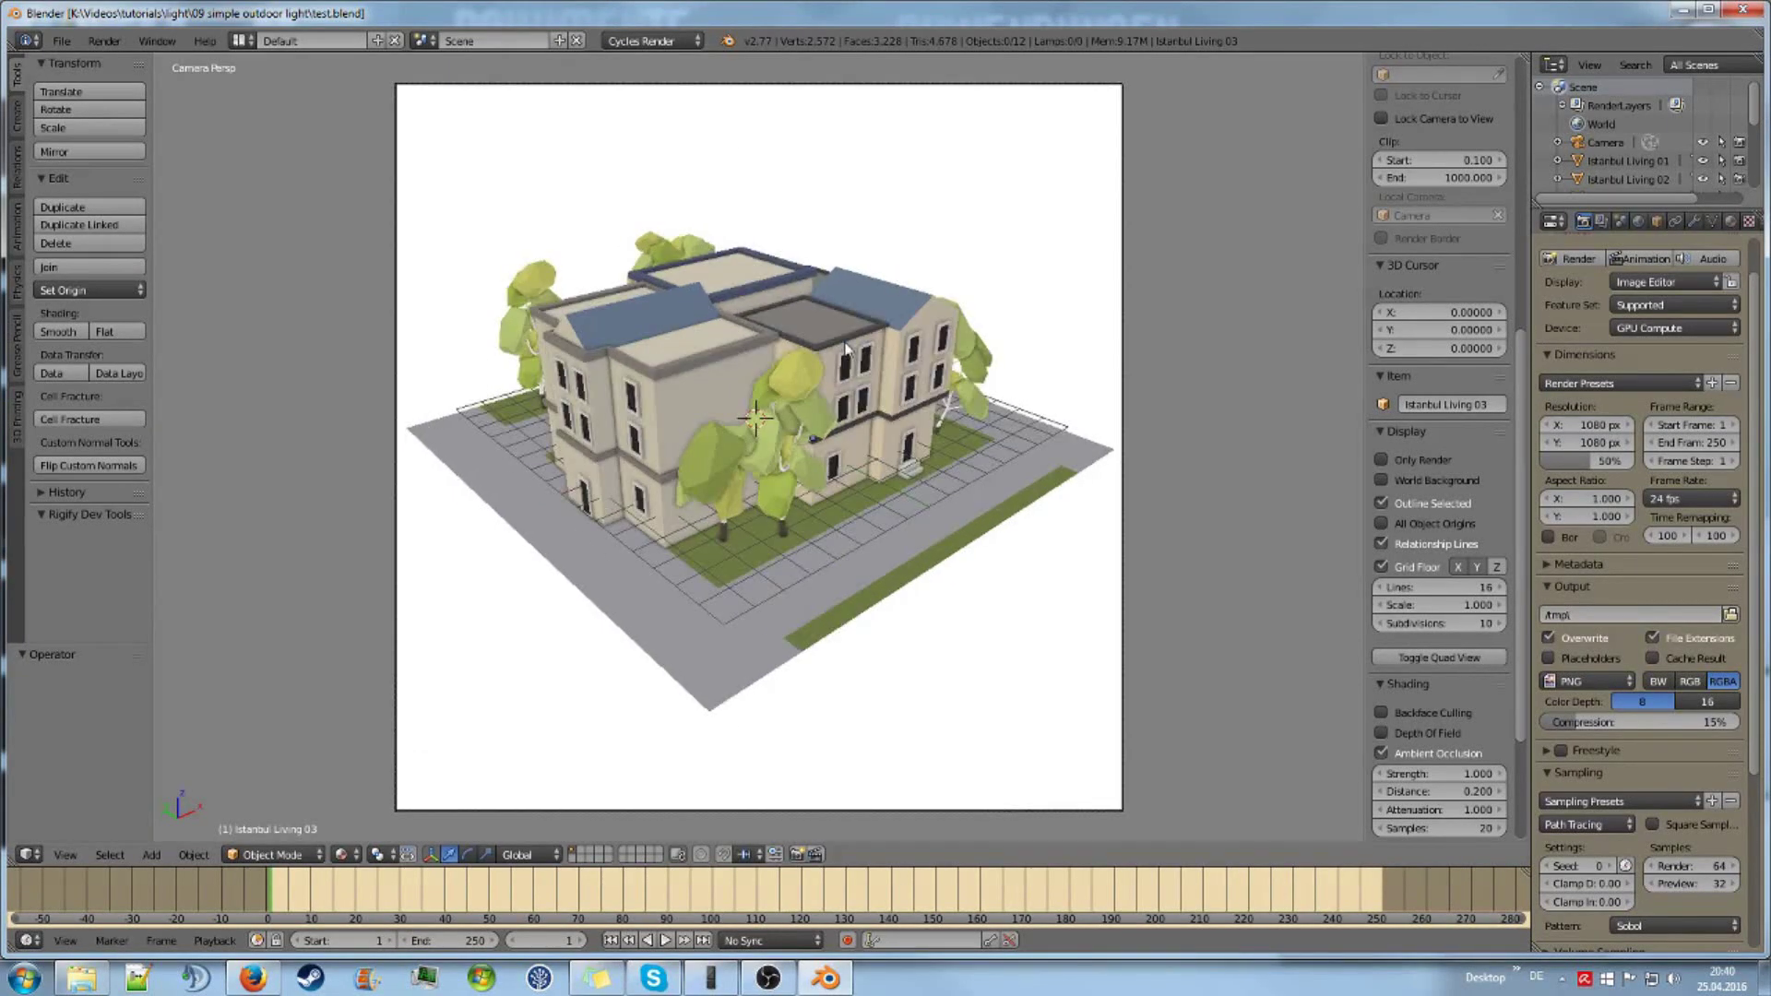
{"action": "key", "text": "F12"}
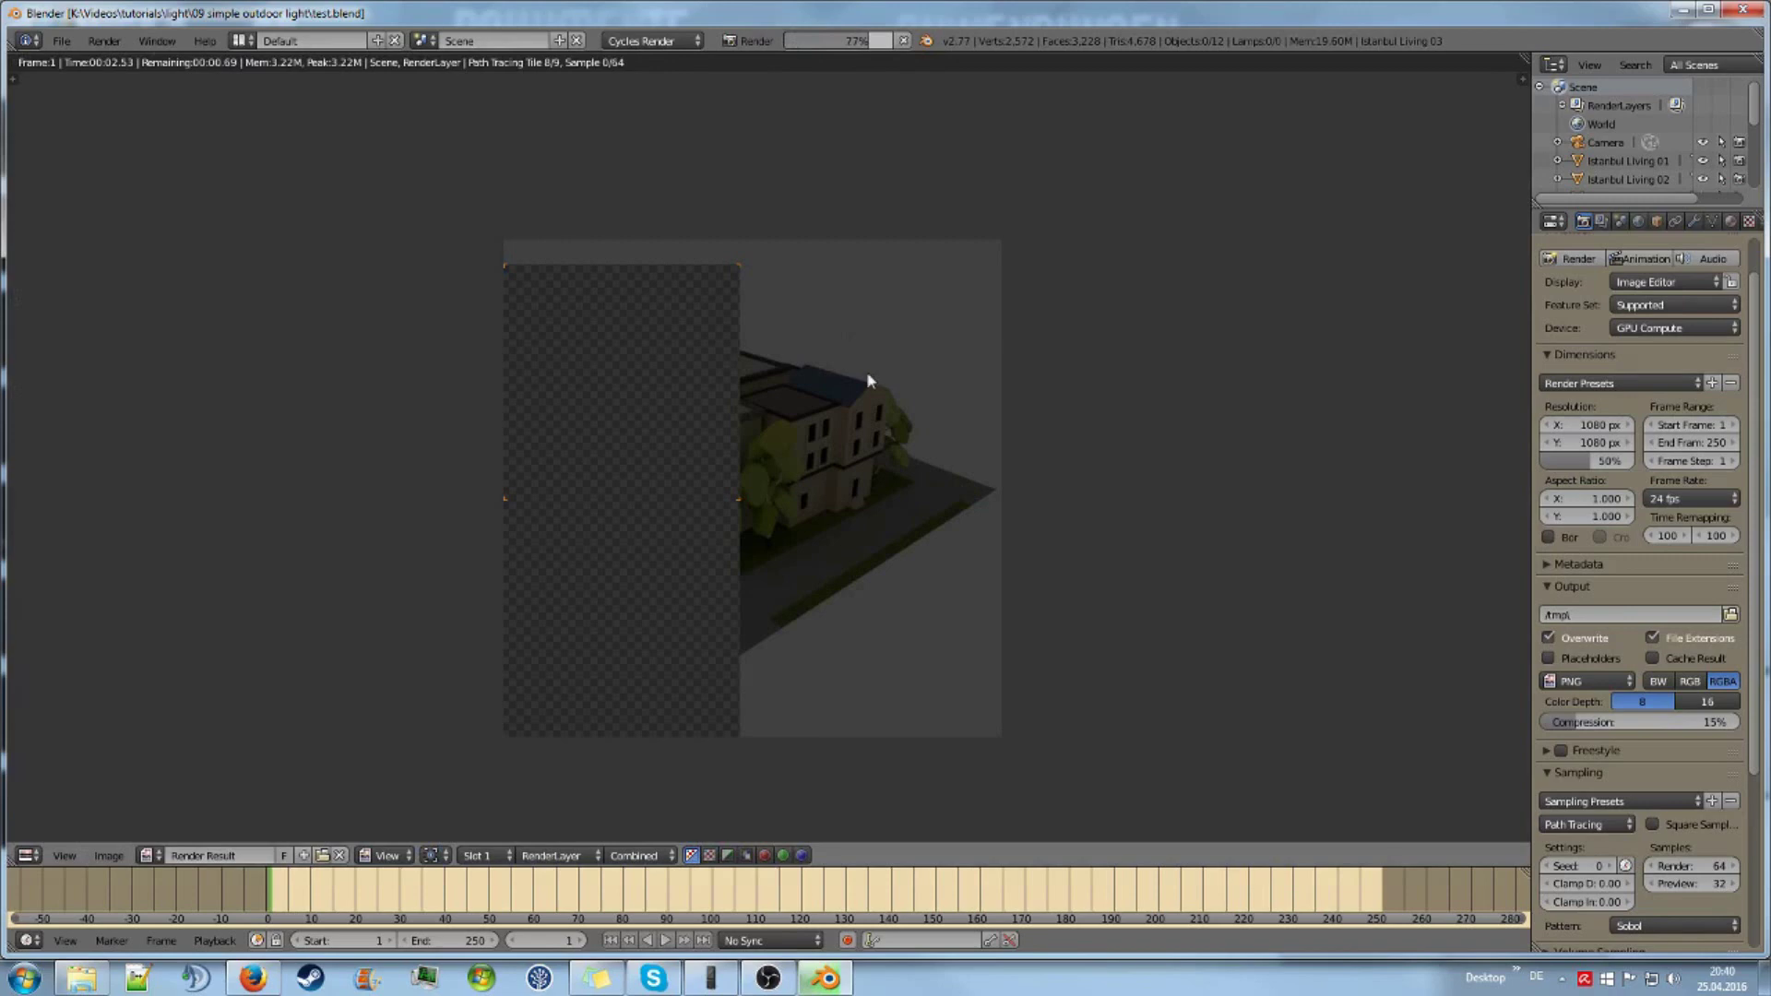
{"action": "scroll", "coordinate": [872, 383], "scroll_direction": "up", "scroll_amount": 1}
{"action": "middle_click_drag", "start_coordinate": [894, 385], "coordinate": [908, 365]}
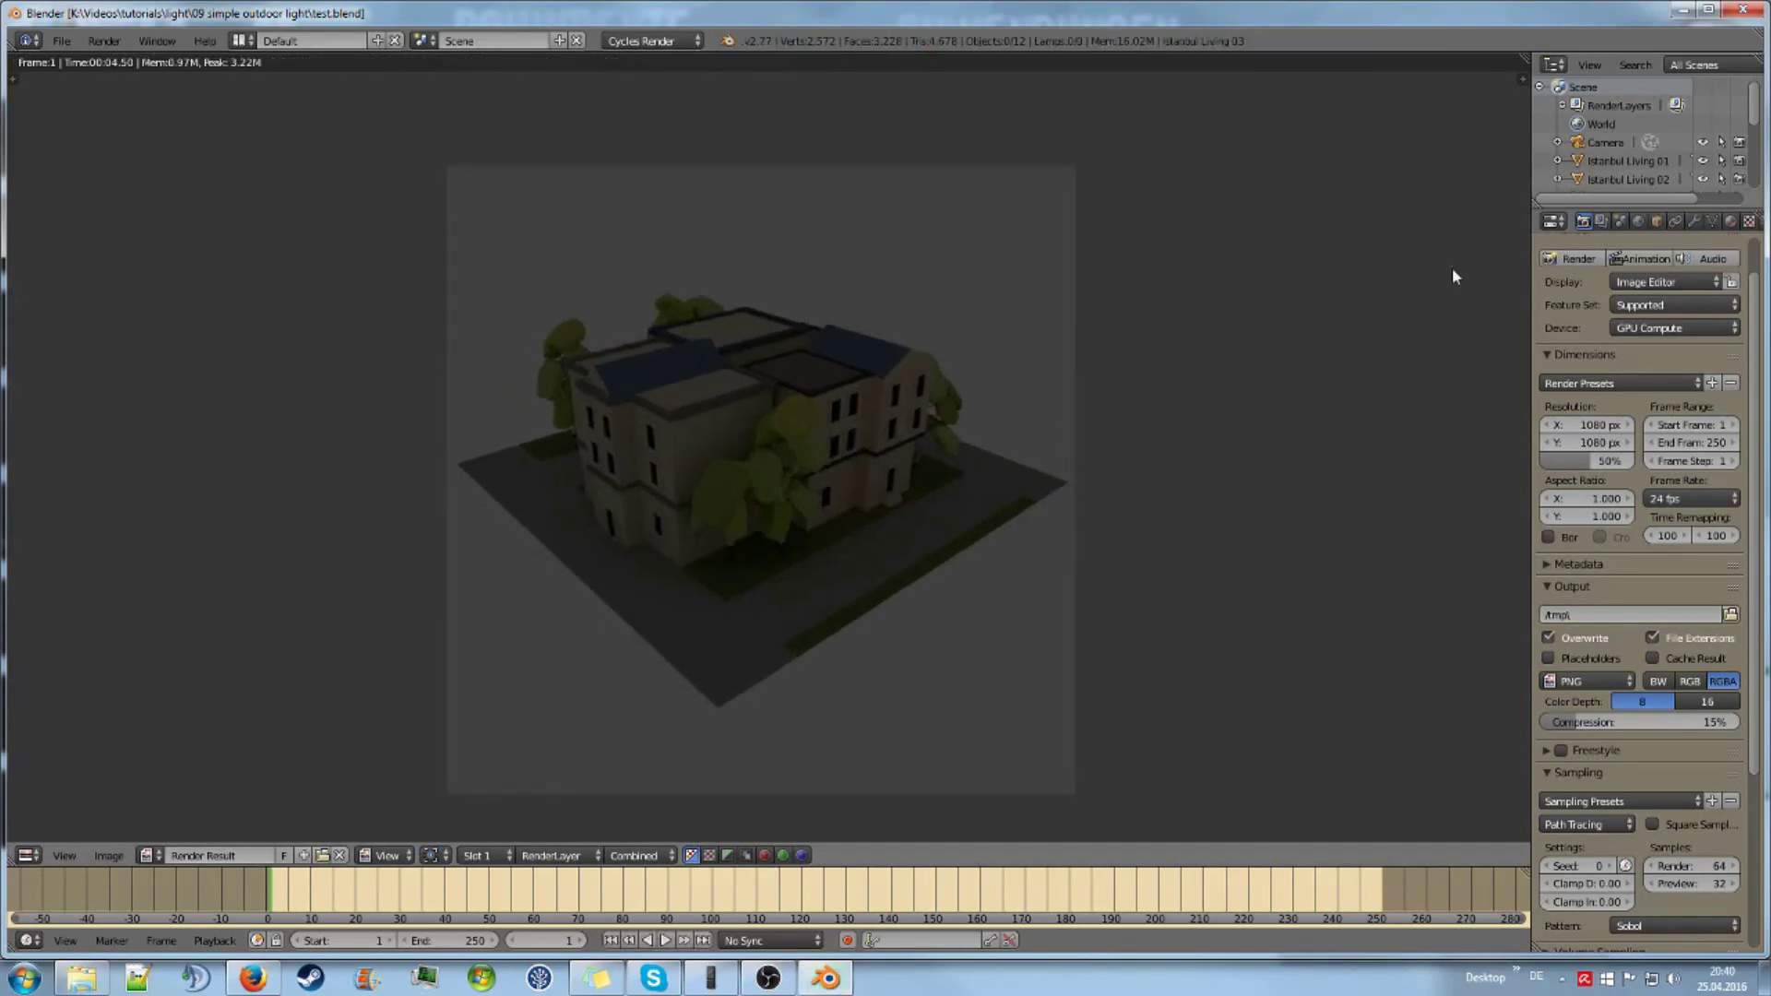
Step: Bring up the World surface settings in the Properties editor
{"action": "left_click", "coordinate": [1638, 222]}
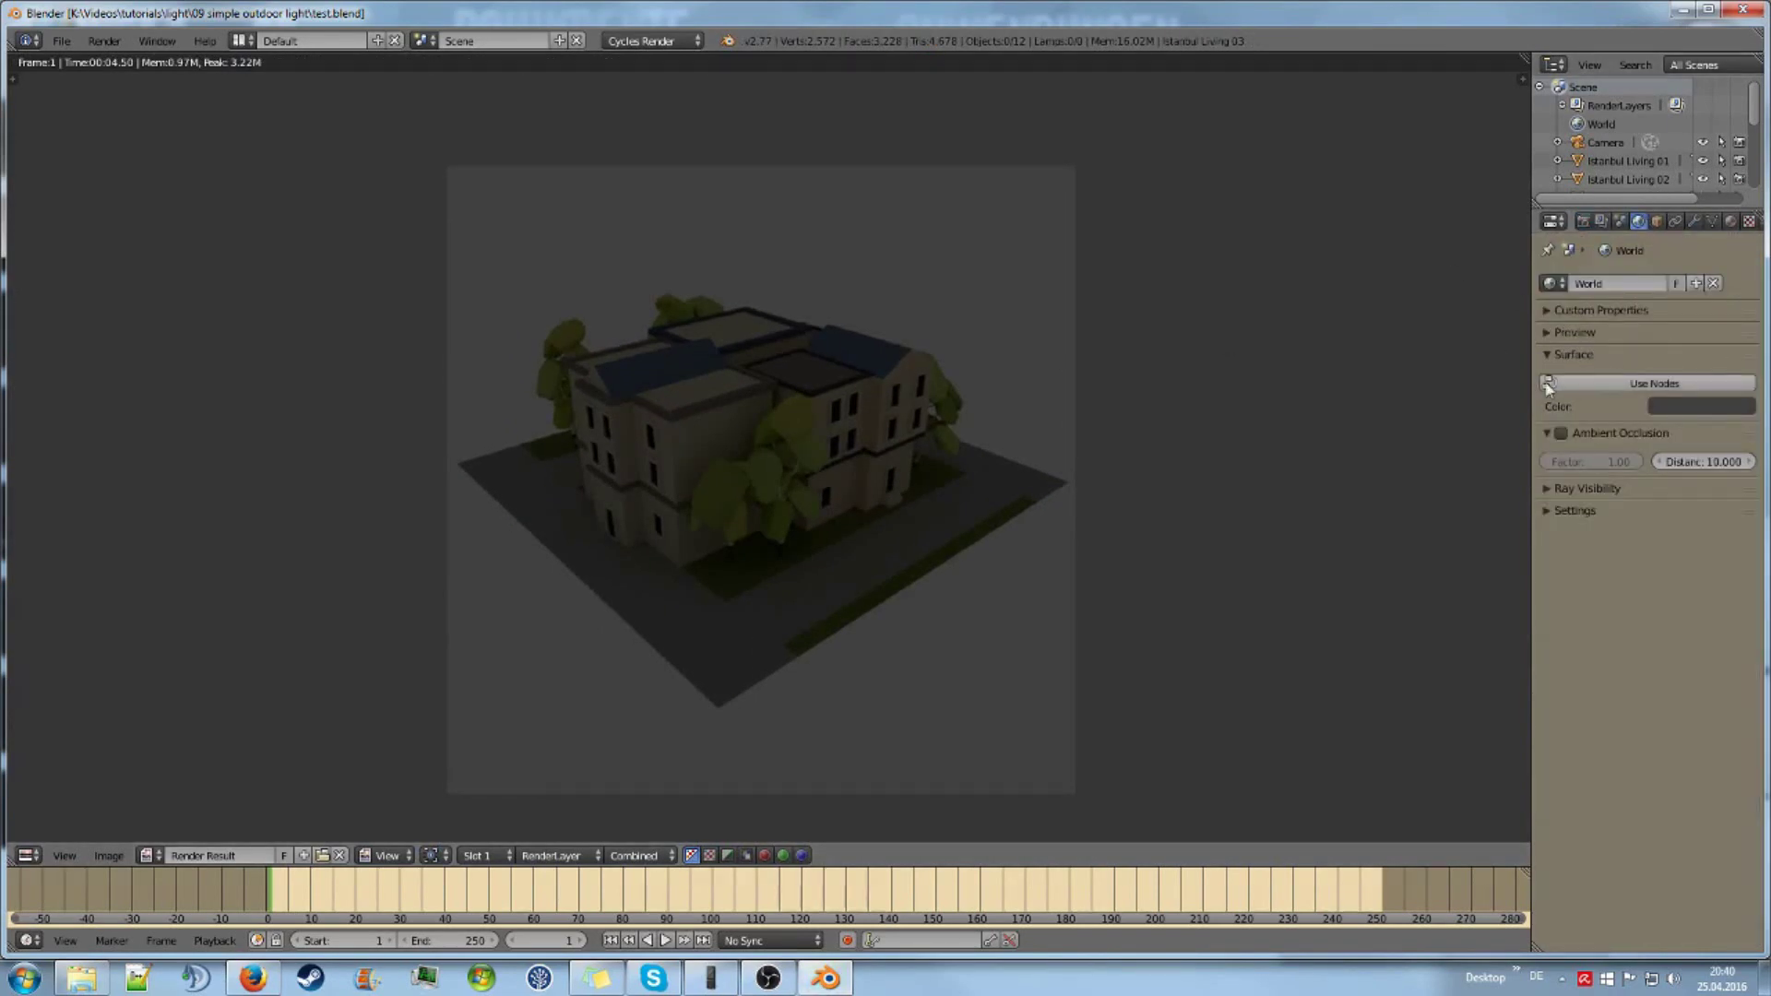
{"action": "scroll", "coordinate": [1095, 388], "scroll_direction": "up", "scroll_amount": 1}
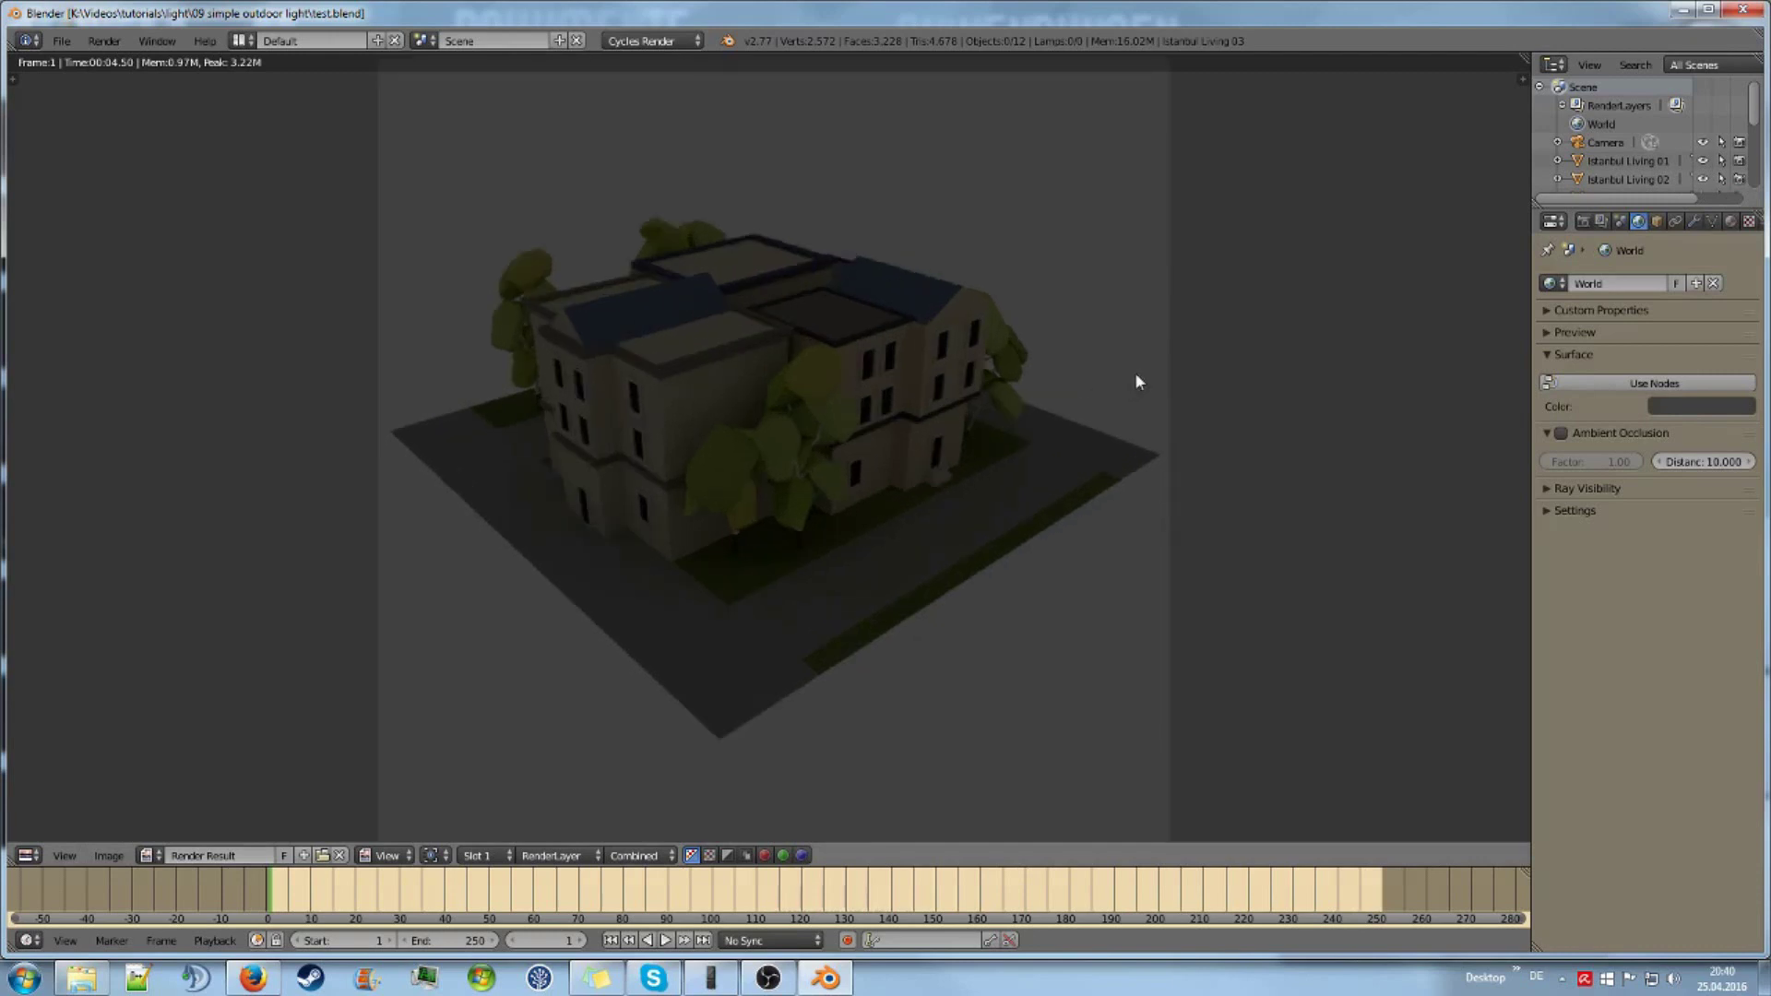
{"action": "scroll", "coordinate": [1137, 380], "scroll_direction": "up", "scroll_amount": 1, "text": "shift"}
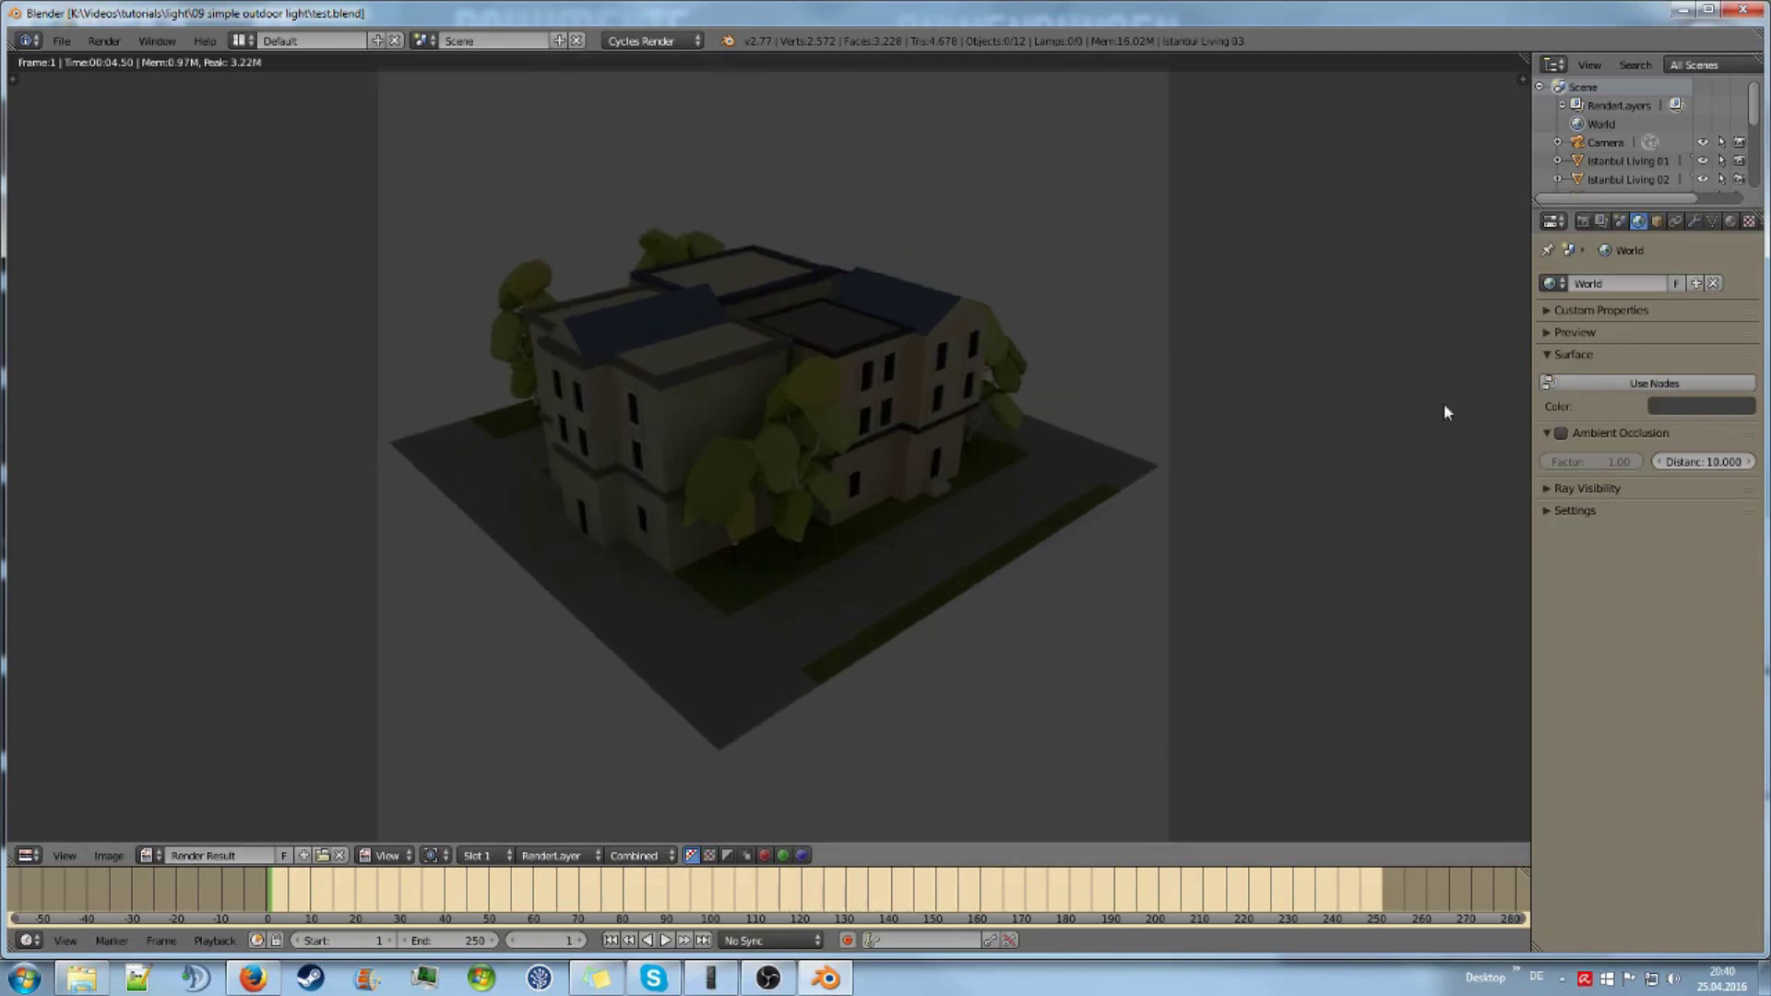
Step: Enable world nodes, drive the background Color with a Sky Texture, and show the preview
{"action": "left_click", "coordinate": [1621, 384]}
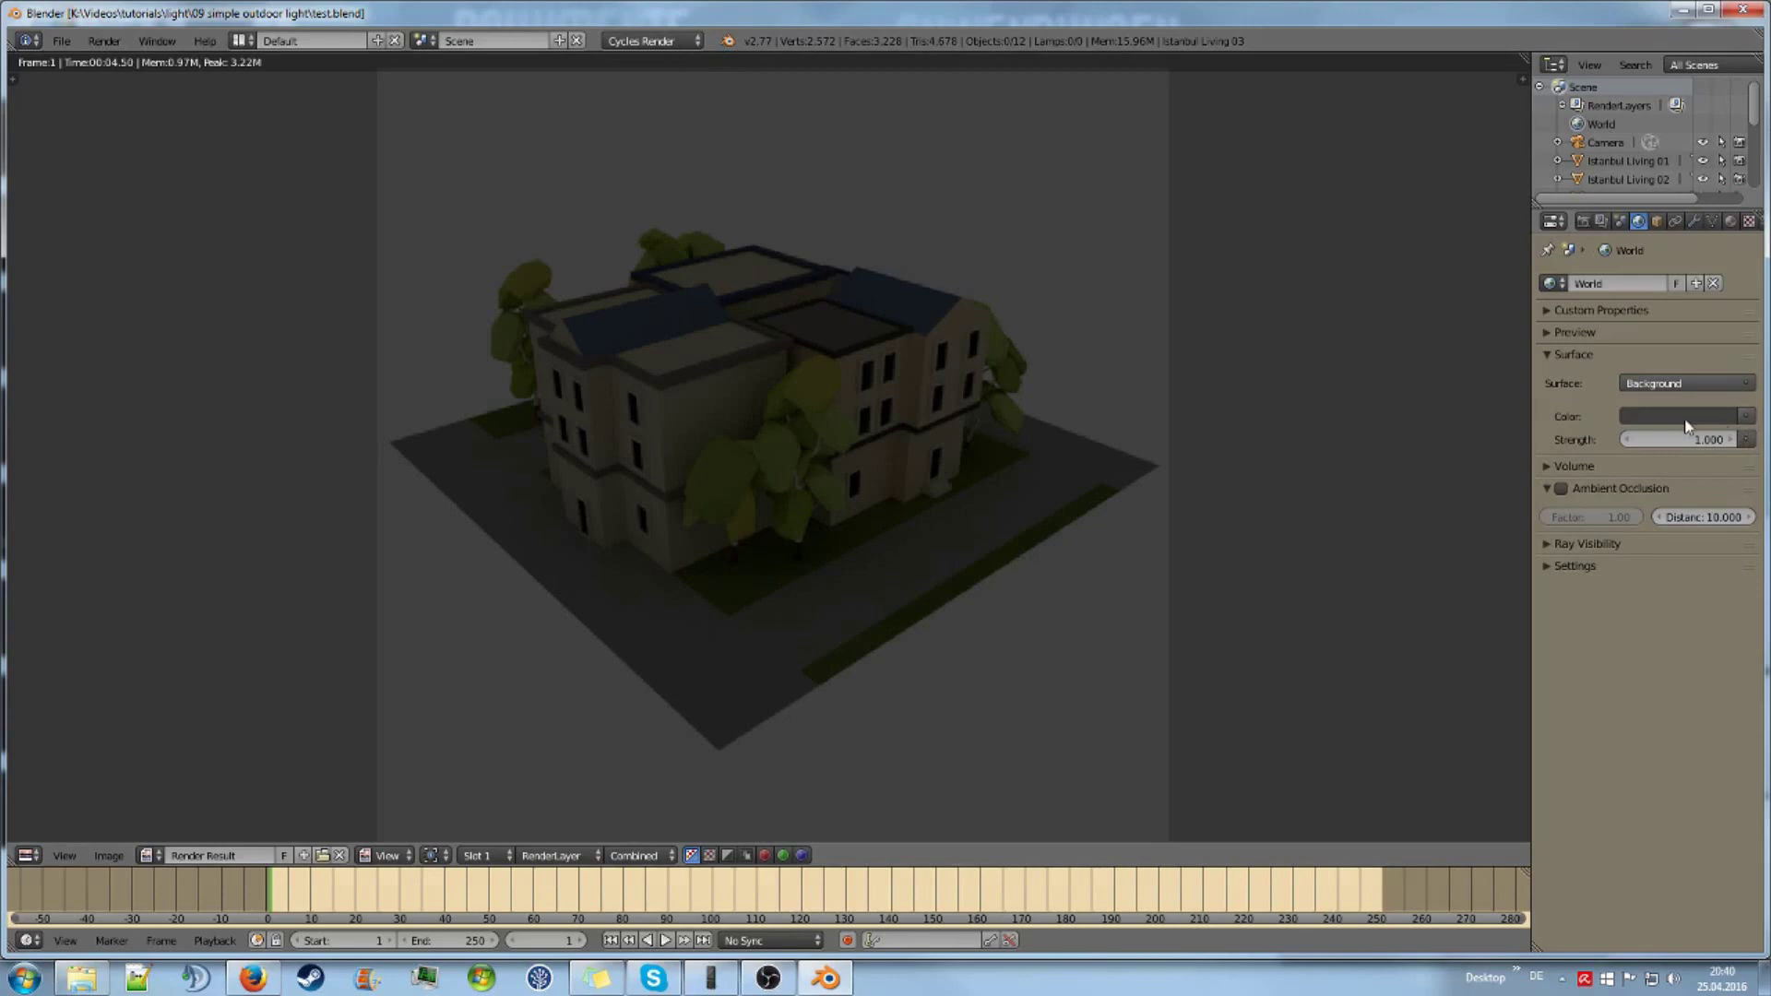
{"action": "left_click", "coordinate": [1746, 417]}
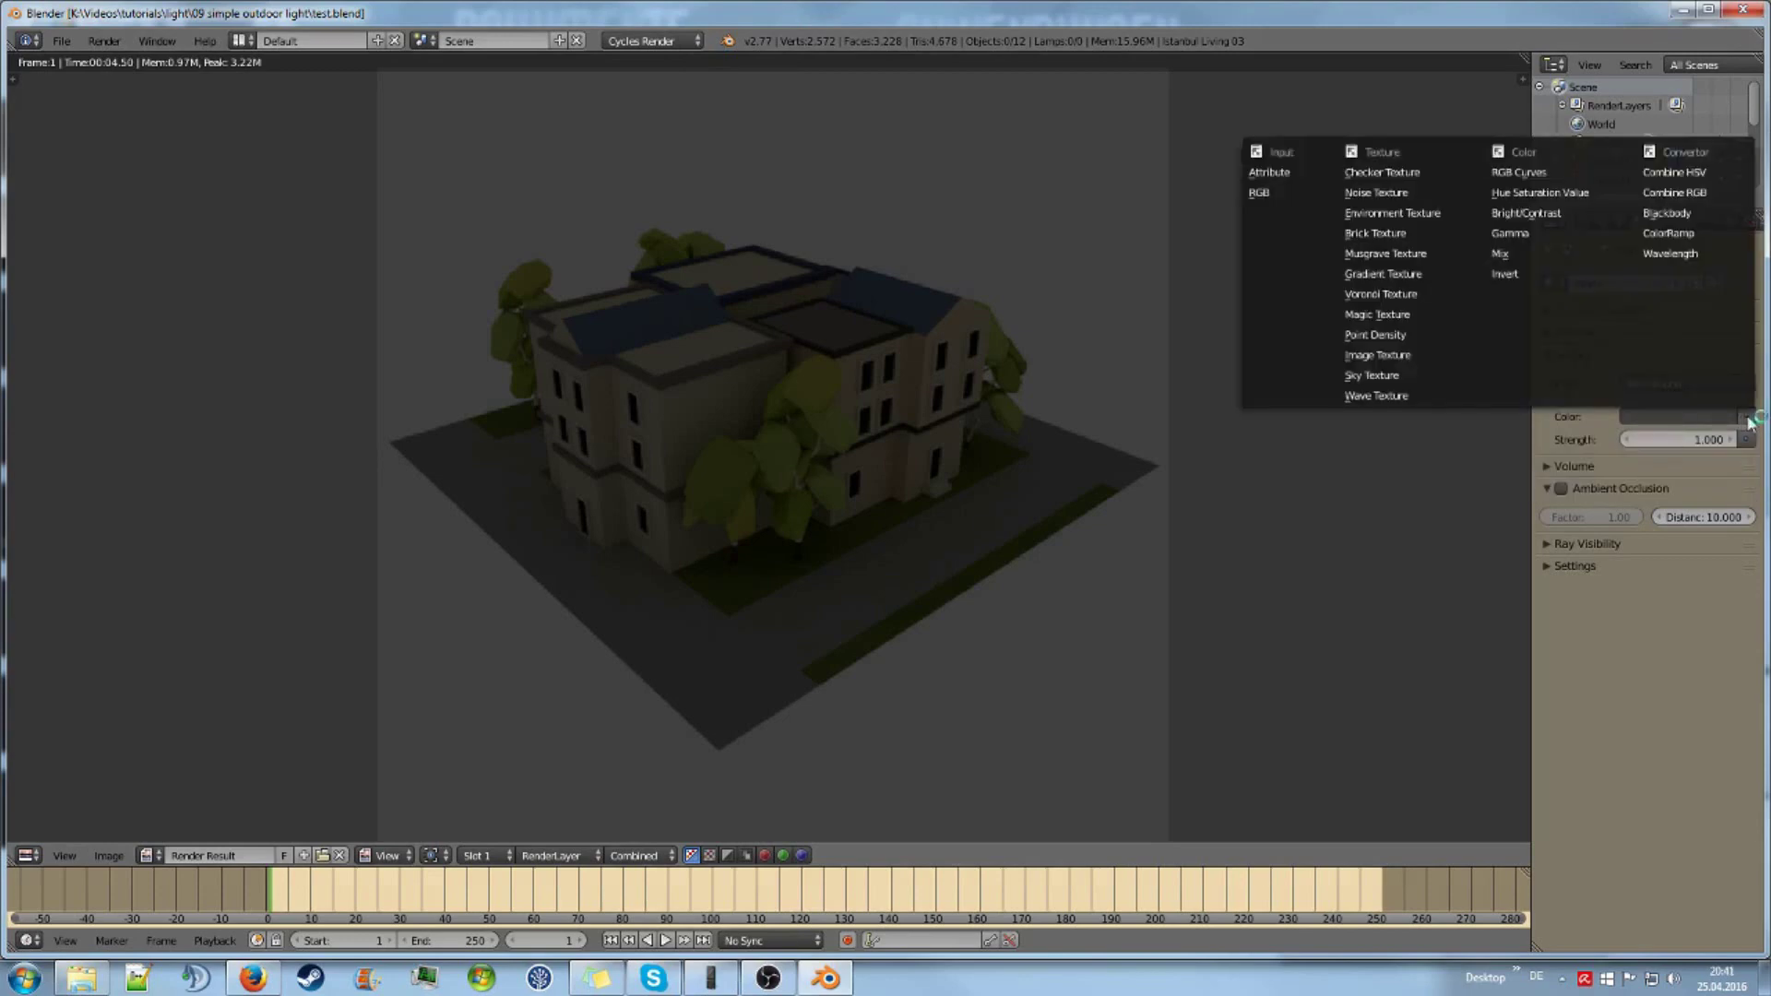
{"action": "left_click", "coordinate": [1408, 373]}
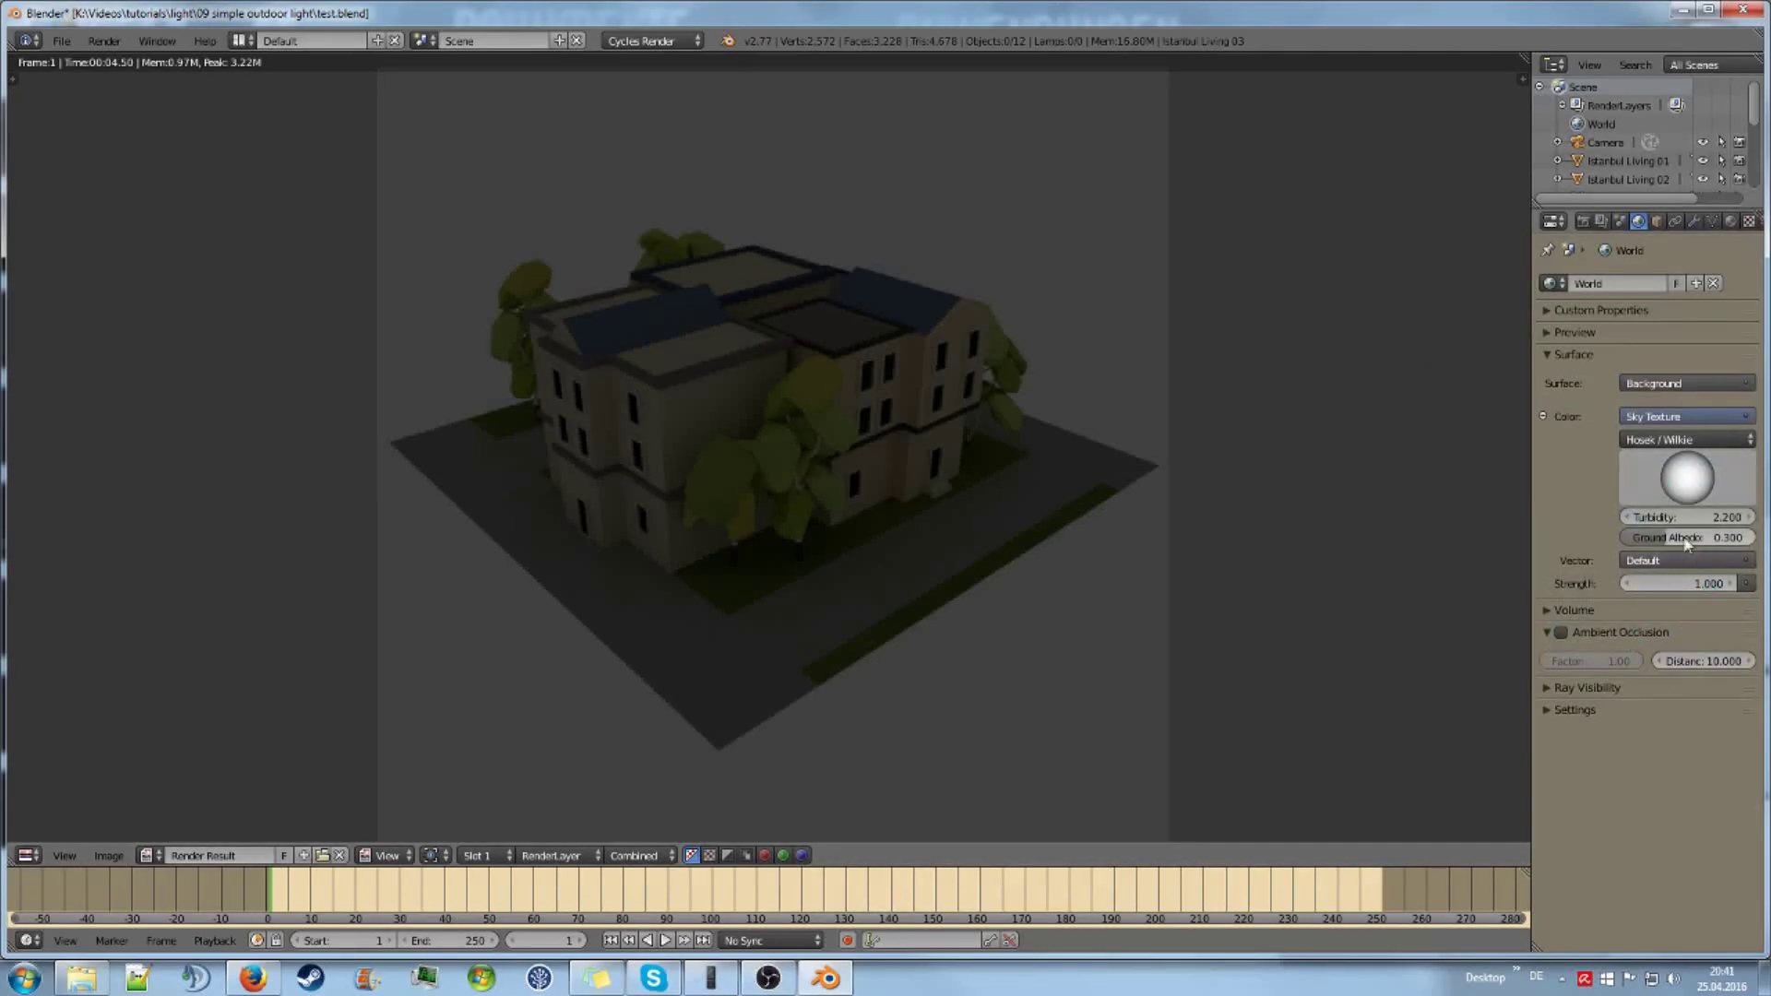
{"action": "left_click", "coordinate": [1580, 333]}
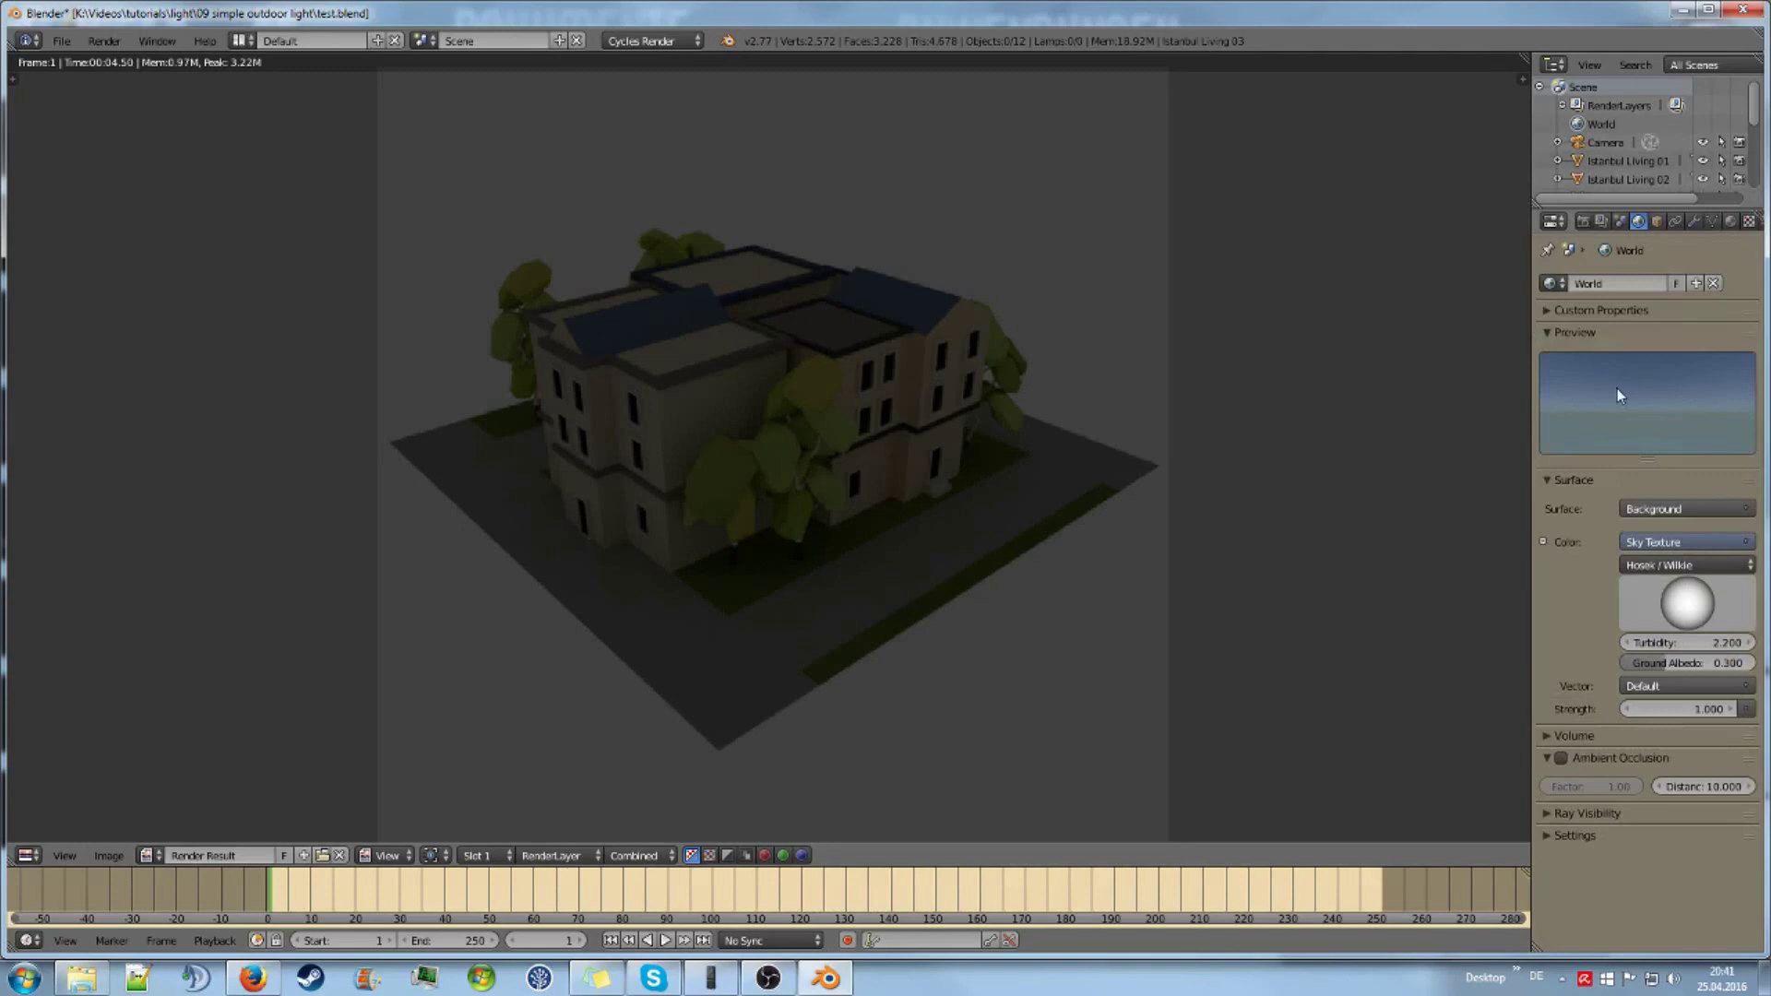
Step: Render the sky-lit scene and compare it with the previous render slot
{"action": "key", "text": "F12"}
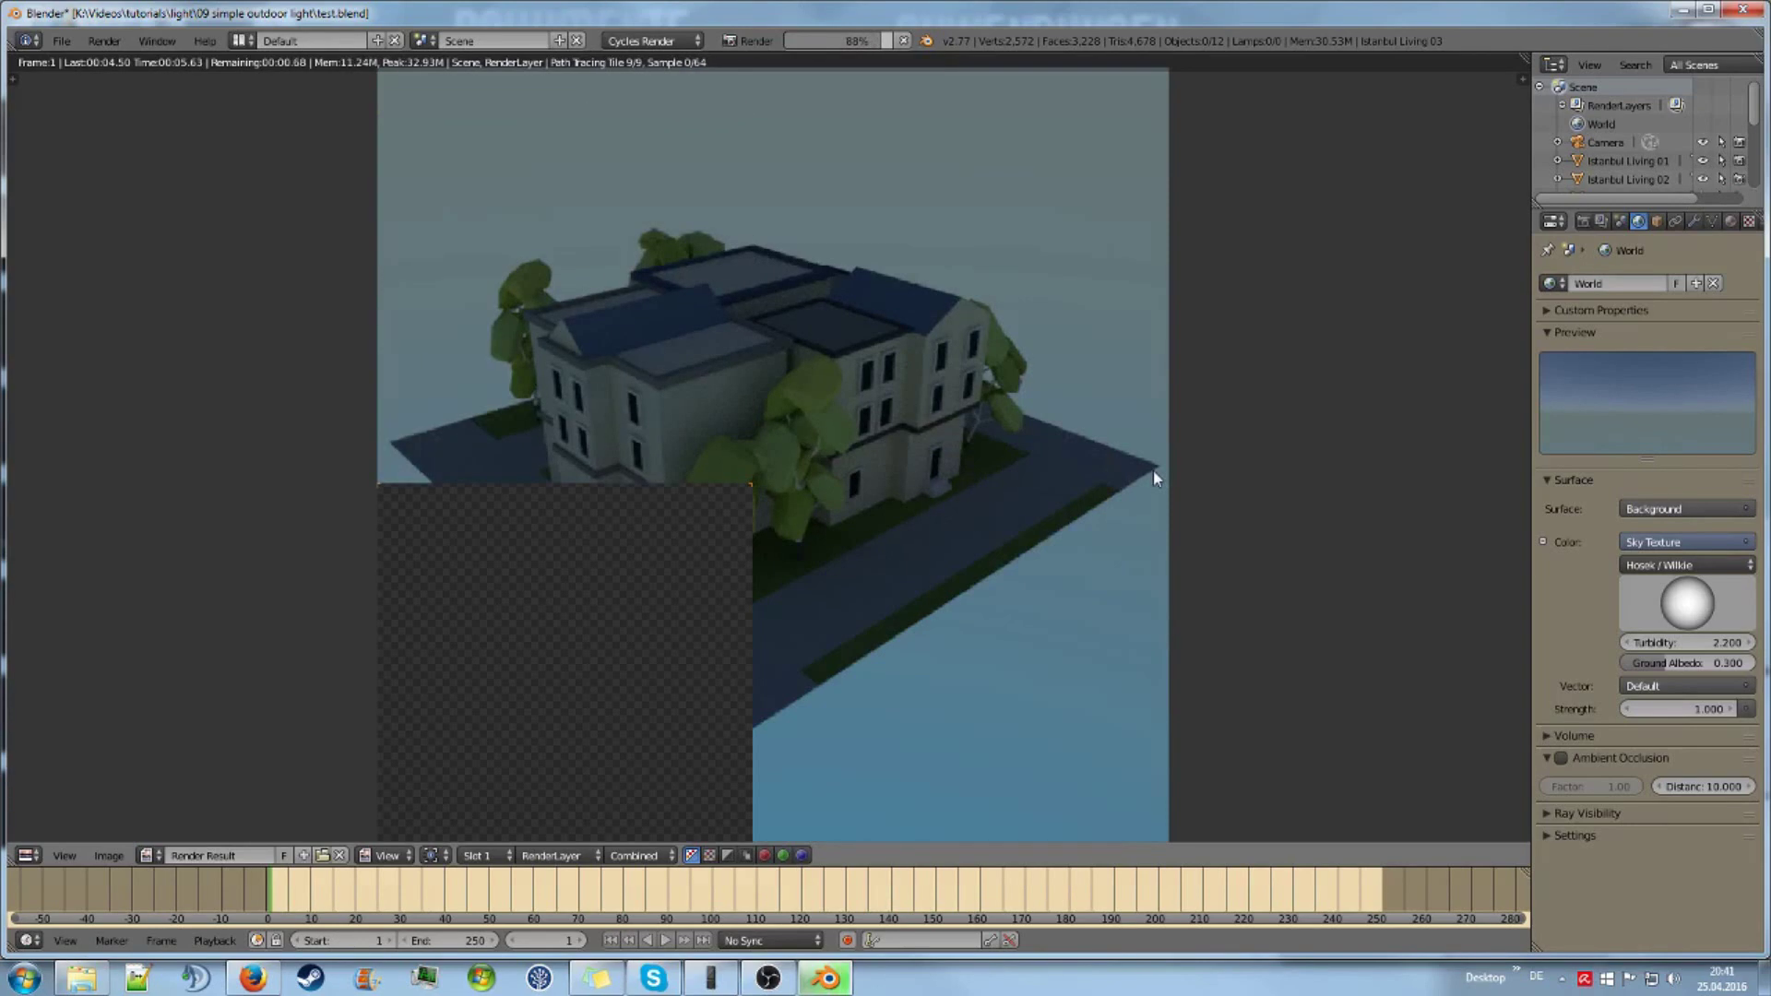
{"action": "middle_click_drag", "start_coordinate": [1153, 471], "coordinate": [1229, 459]}
{"action": "key", "text": "j"}
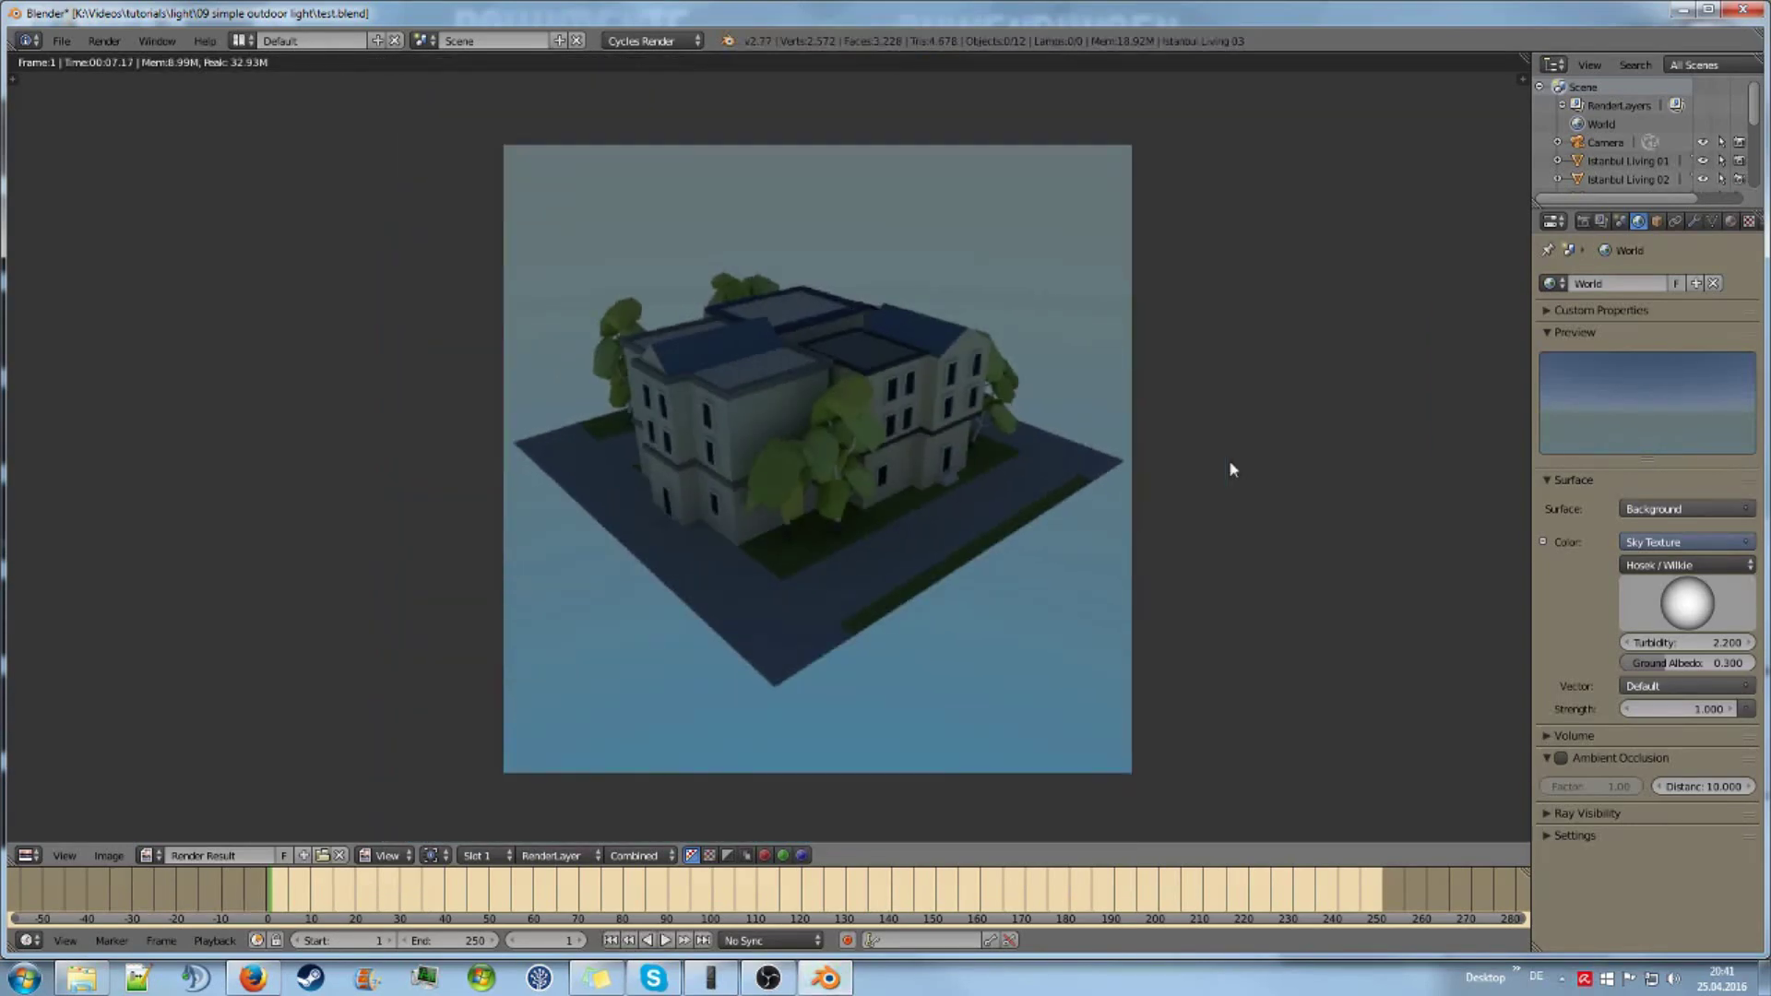
{"action": "key", "text": "j"}
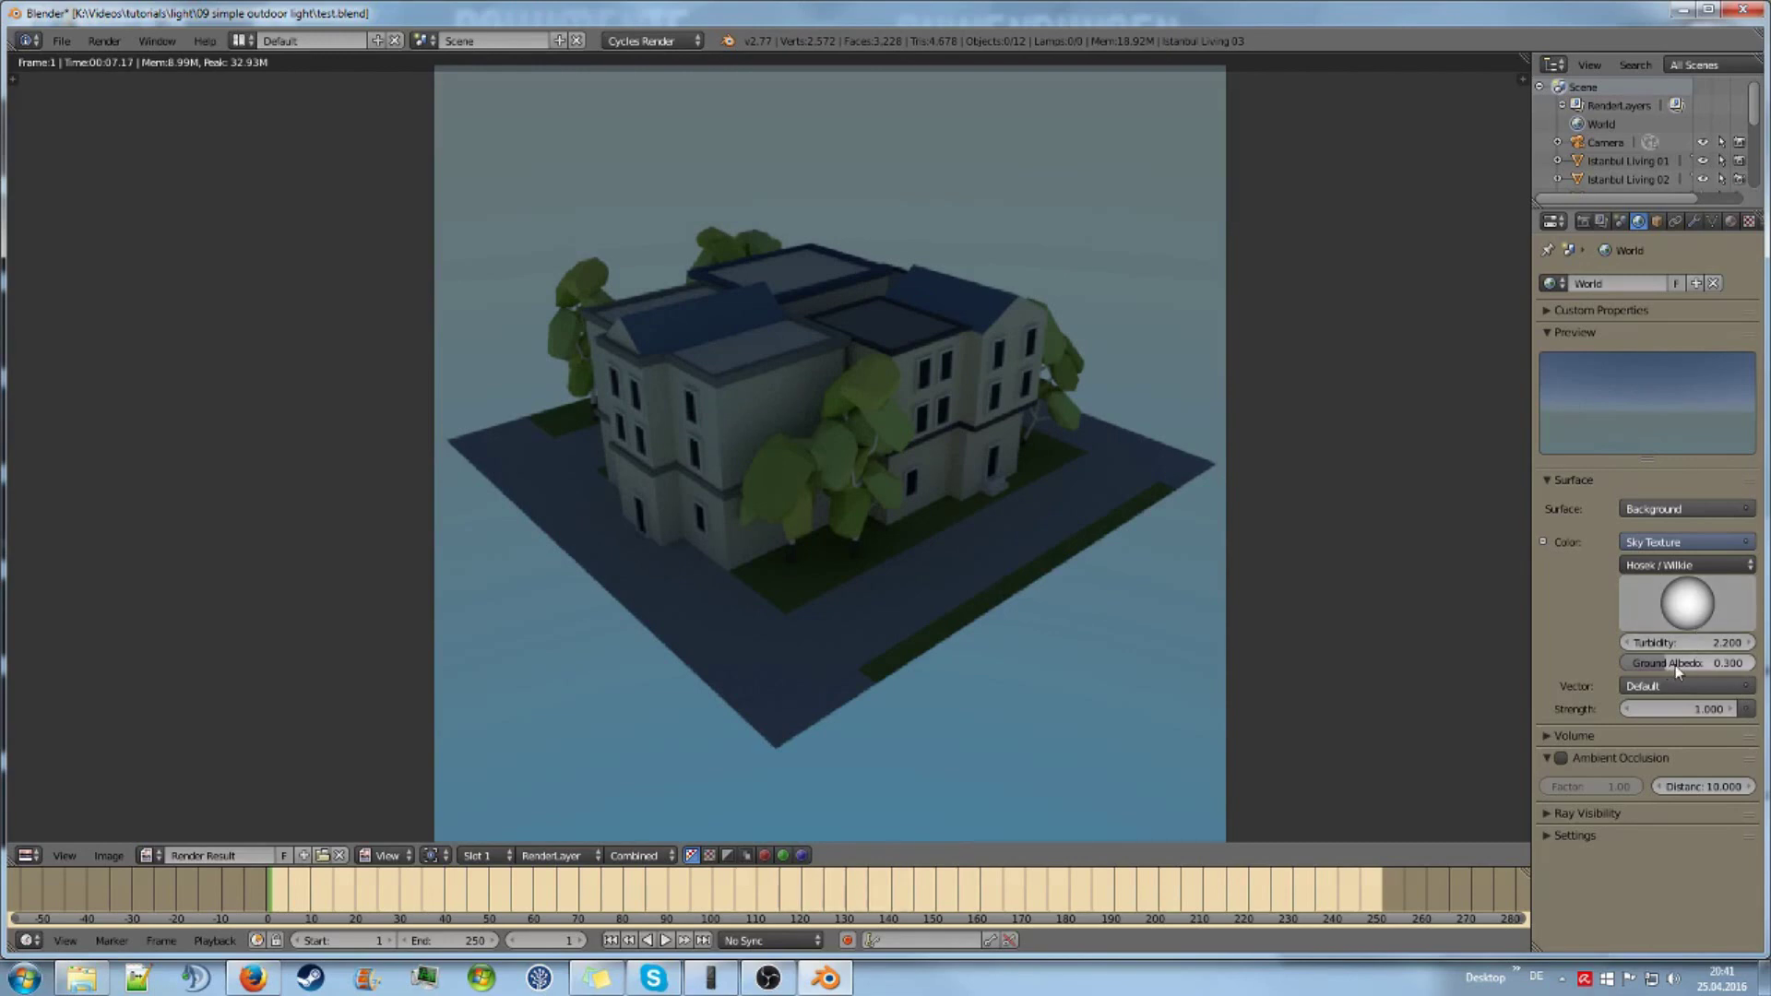
Step: Raise the Sky Texture's Ground Albedo to 1.000
{"action": "mouse_move", "coordinate": [1670, 666]}
{"action": "left_mouse_down"}
{"action": "mouse_move", "coordinate": [1735, 661]}
{"action": "mouse_move", "coordinate": [1670, 659]}
{"action": "left_mouse_up"}
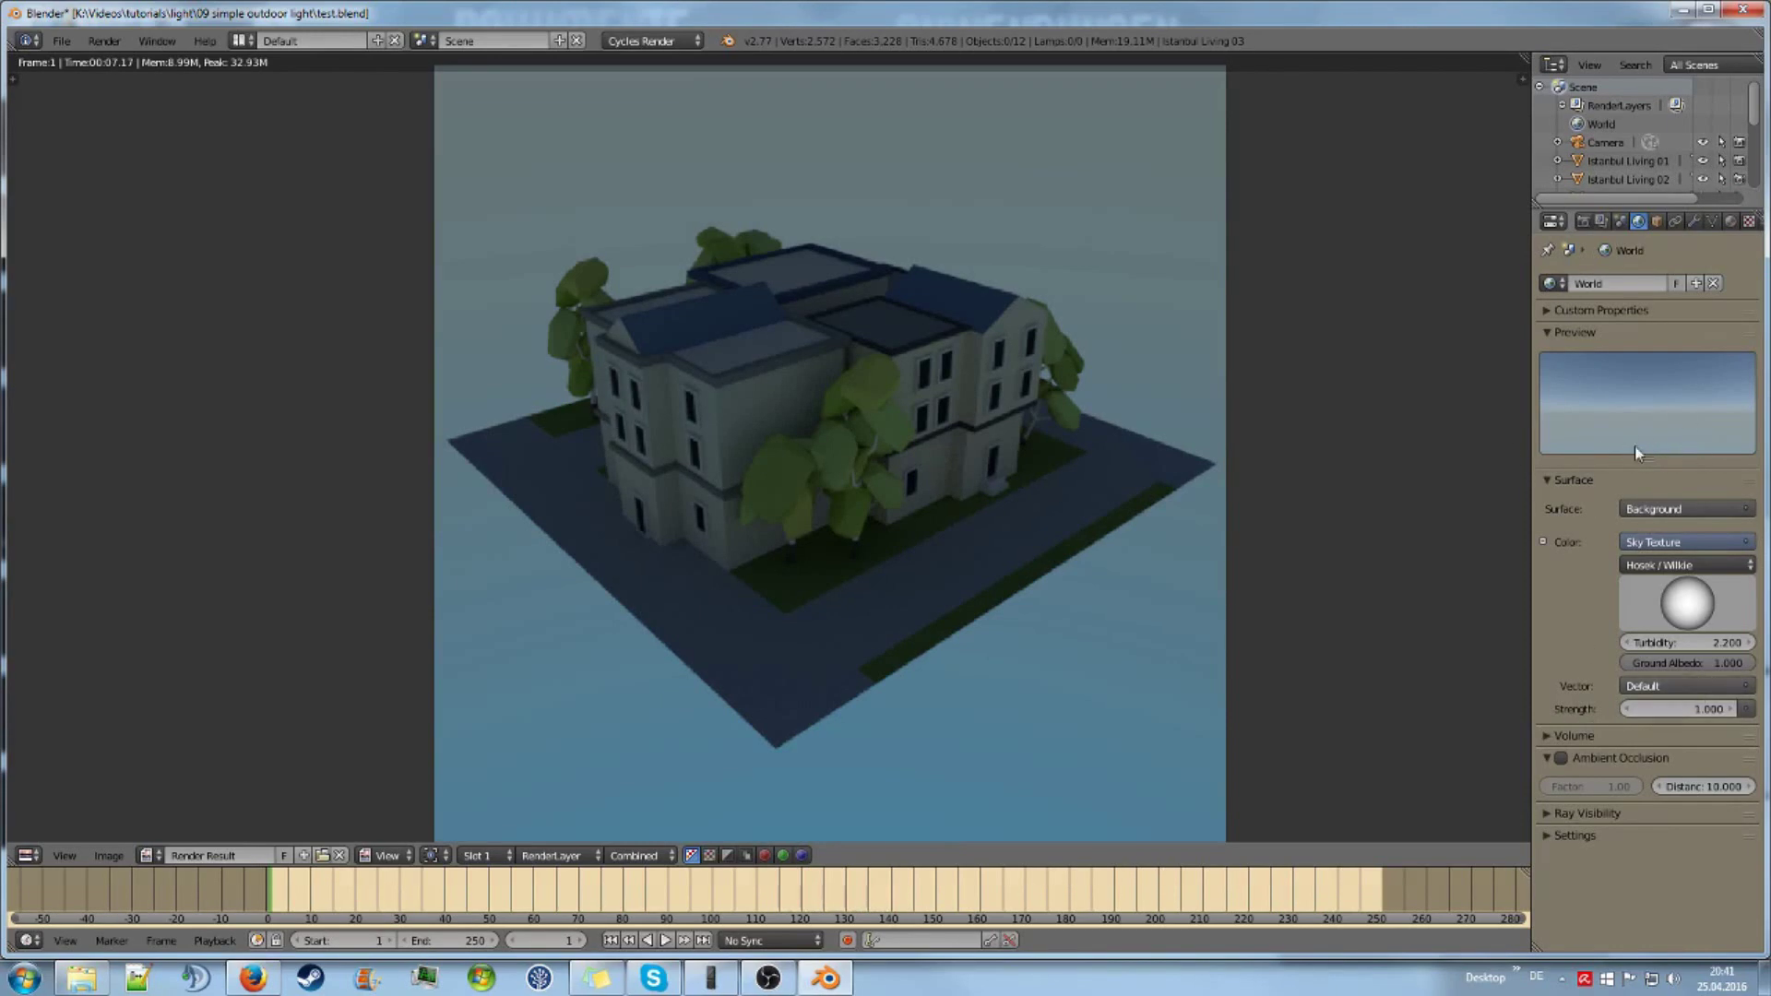
{"action": "scroll", "coordinate": [1205, 541], "scroll_direction": "down", "scroll_amount": 1}
{"action": "scroll", "coordinate": [1205, 541], "scroll_direction": "up", "scroll_amount": 2}
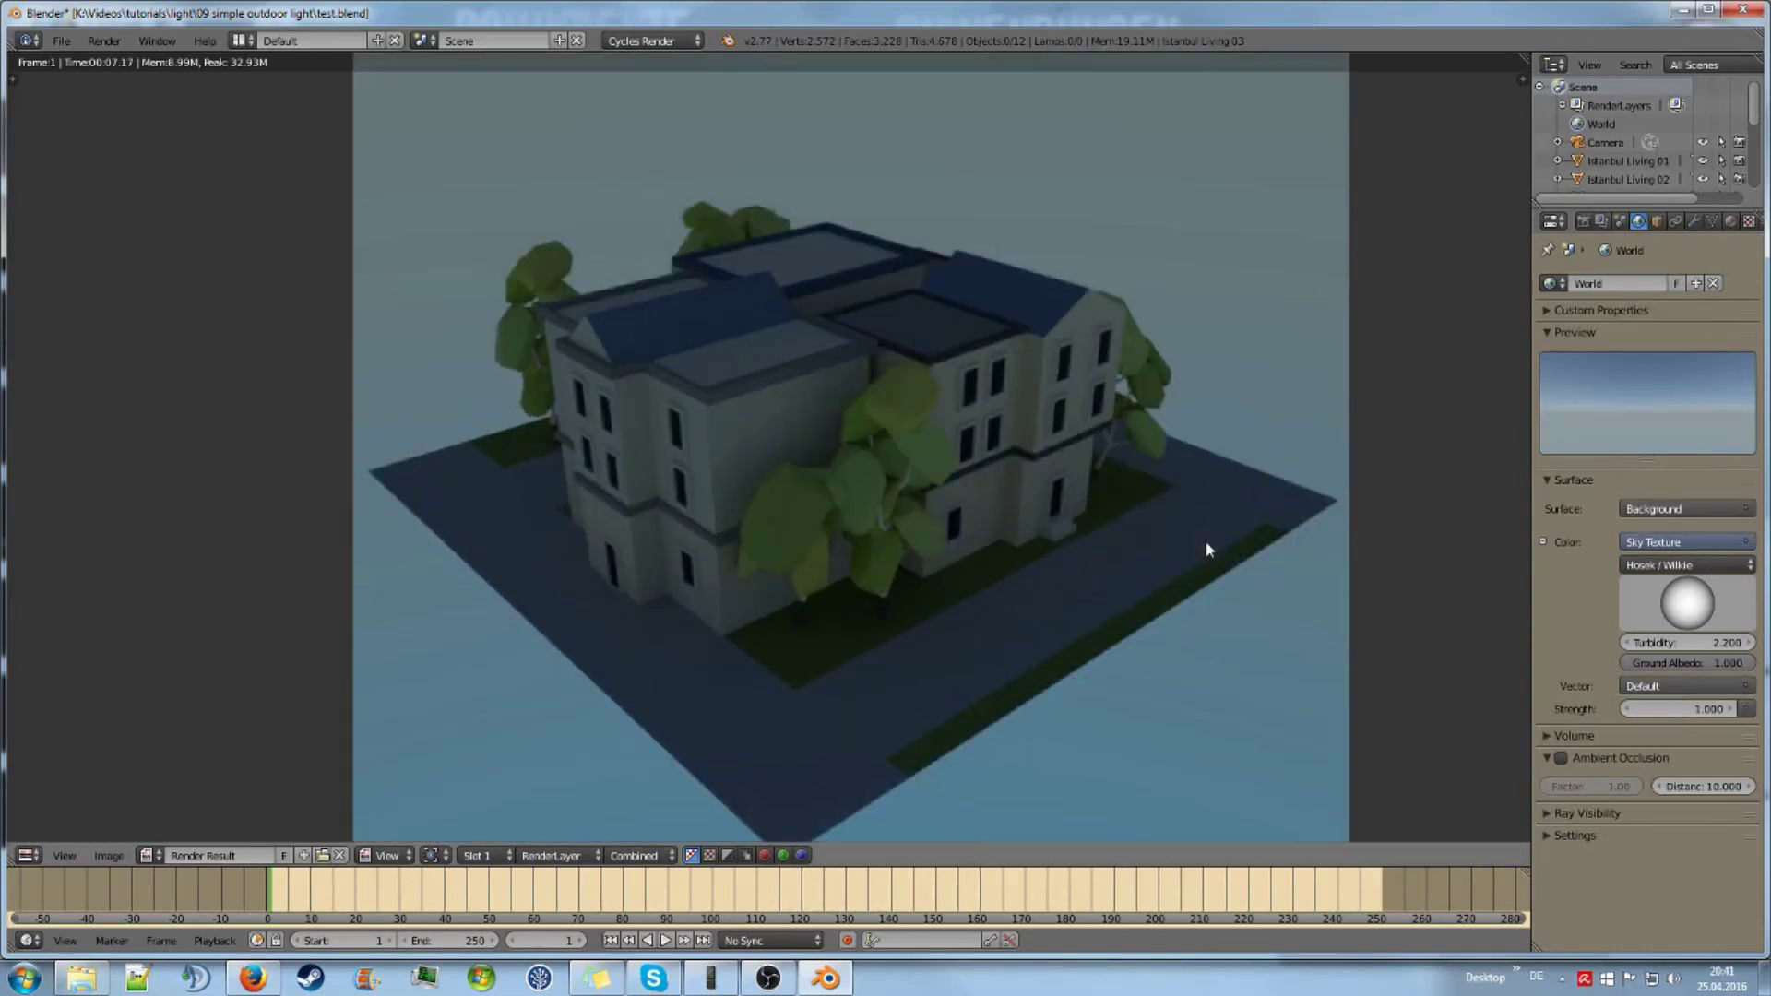
{"action": "middle_click_drag", "start_coordinate": [1205, 541], "coordinate": [1209, 513]}
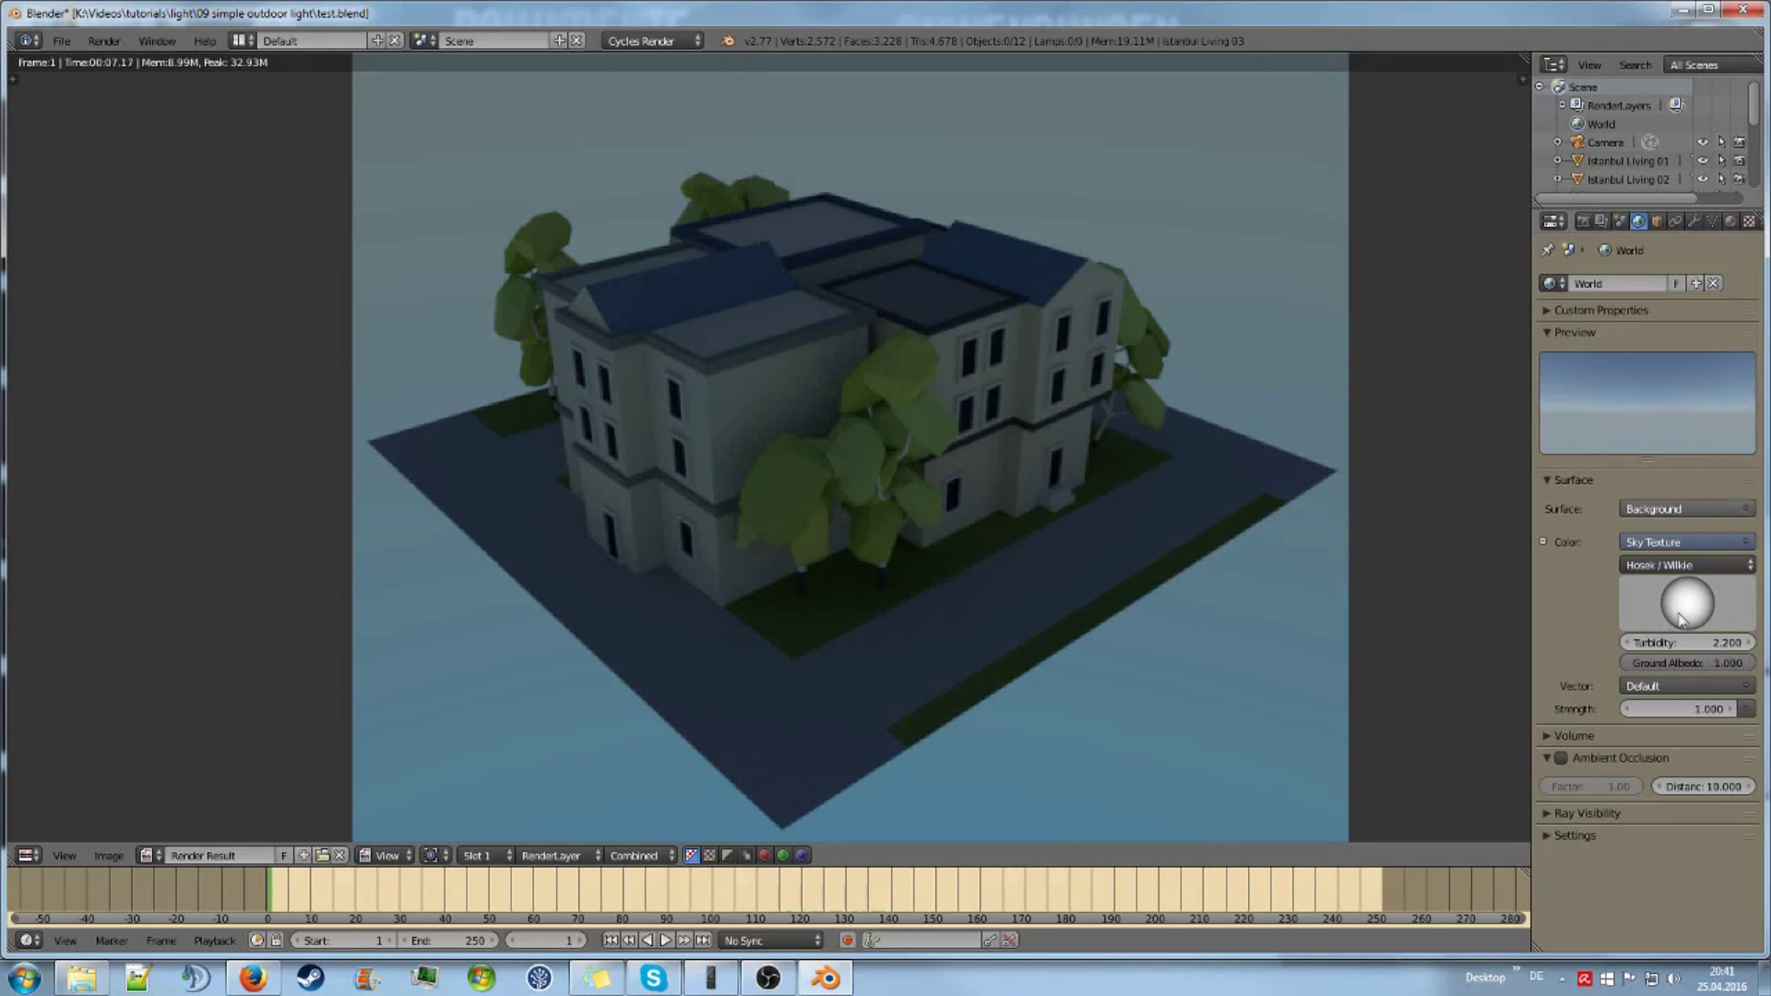
{"action": "left_click_drag", "start_coordinate": [1742, 669], "coordinate": [1688, 663]}
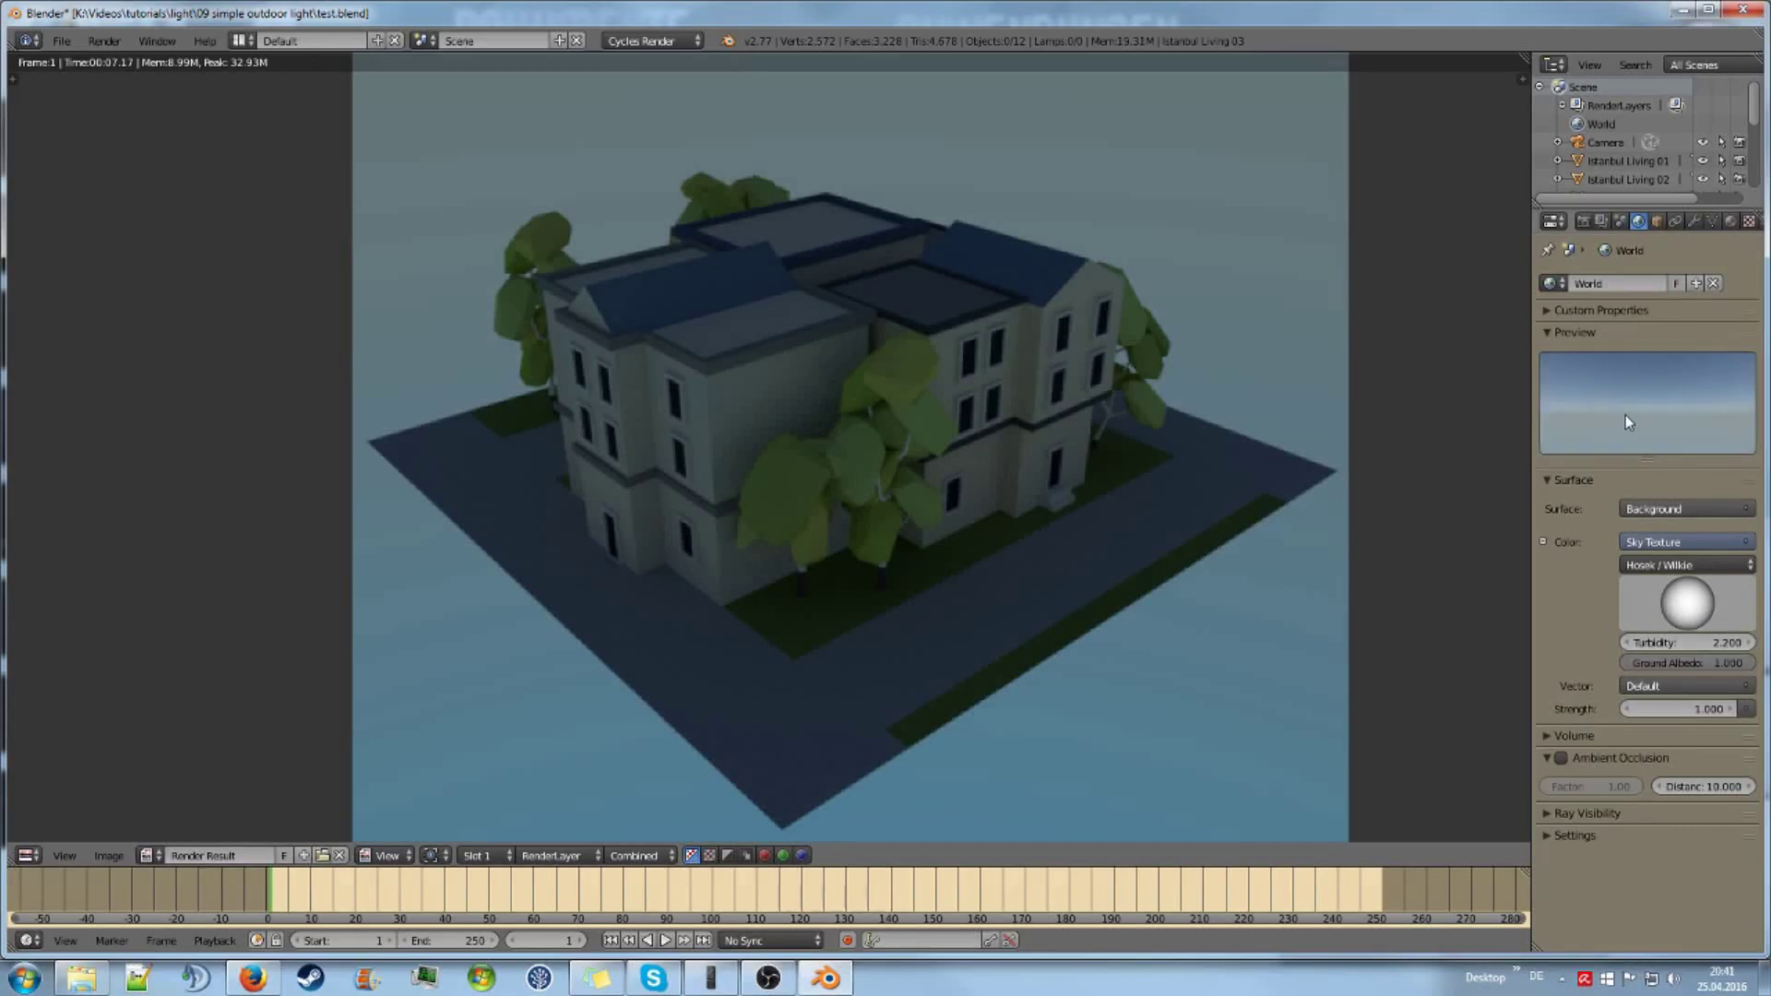
Step: Set the sky background Strength to 2.000
{"action": "left_click", "coordinate": [1670, 710]}
{"action": "type", "text": "2"}
{"action": "key", "text": "Return"}
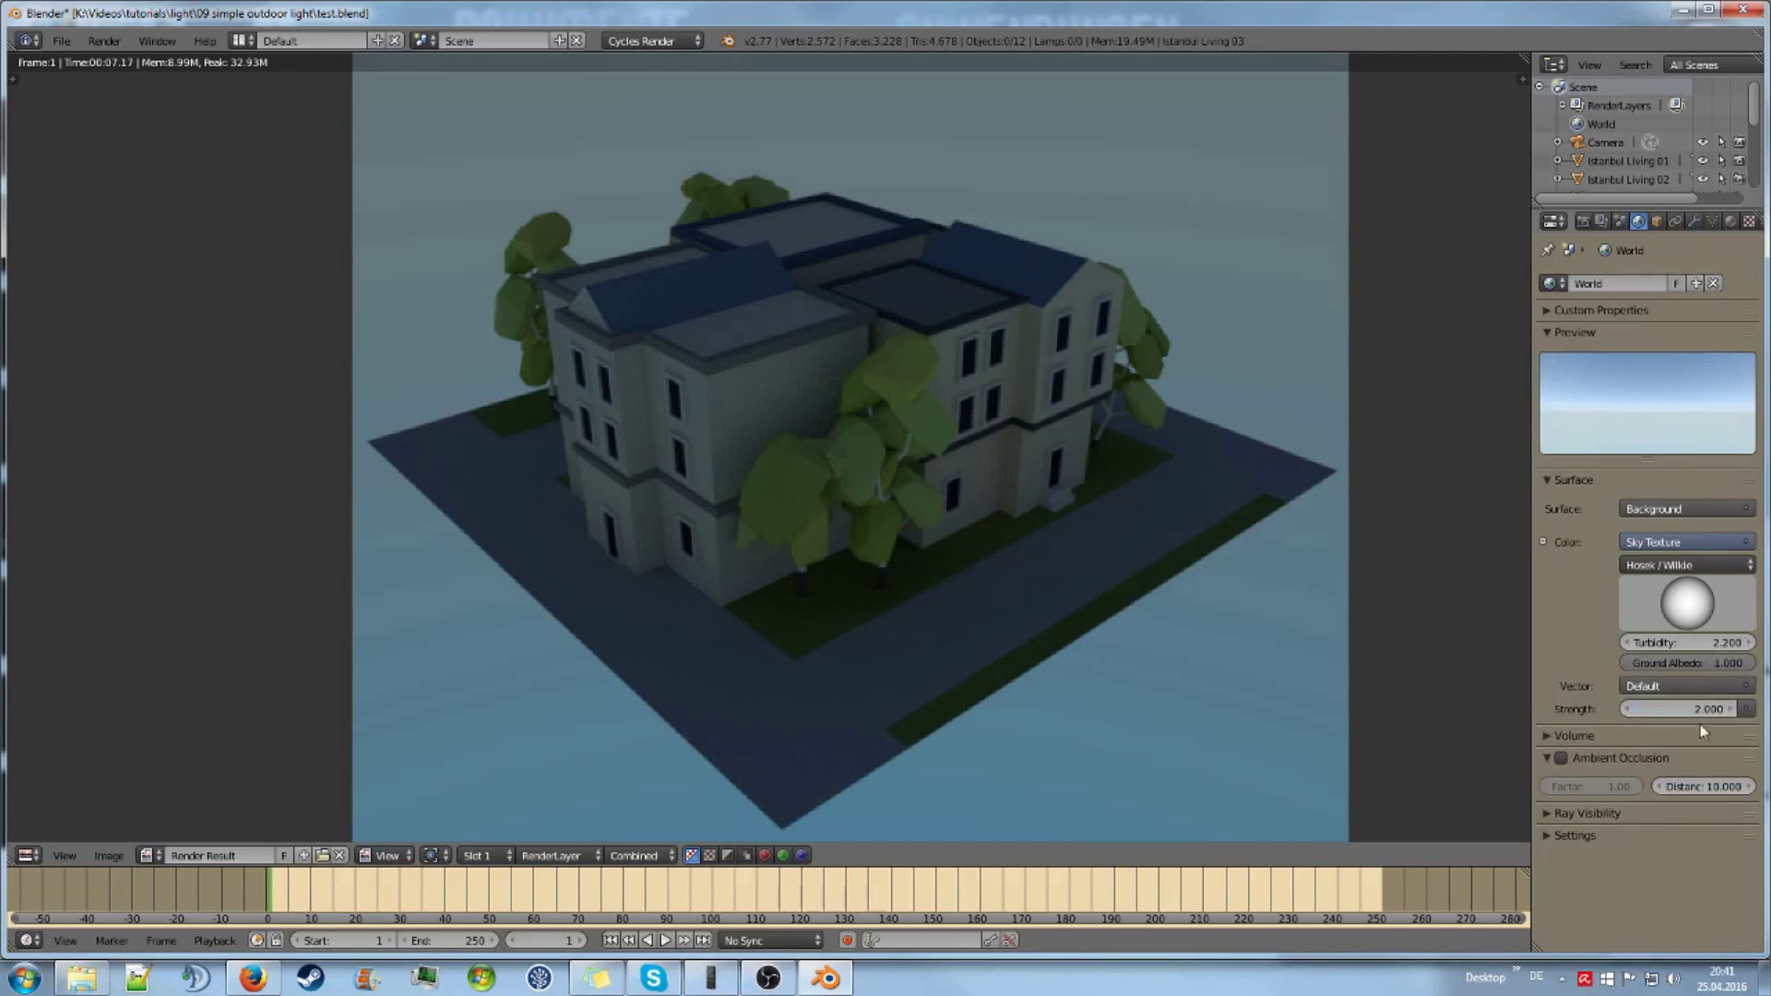
Step: Re-render the brighter sky-lit scene and inspect the image
{"action": "key", "text": "F12"}
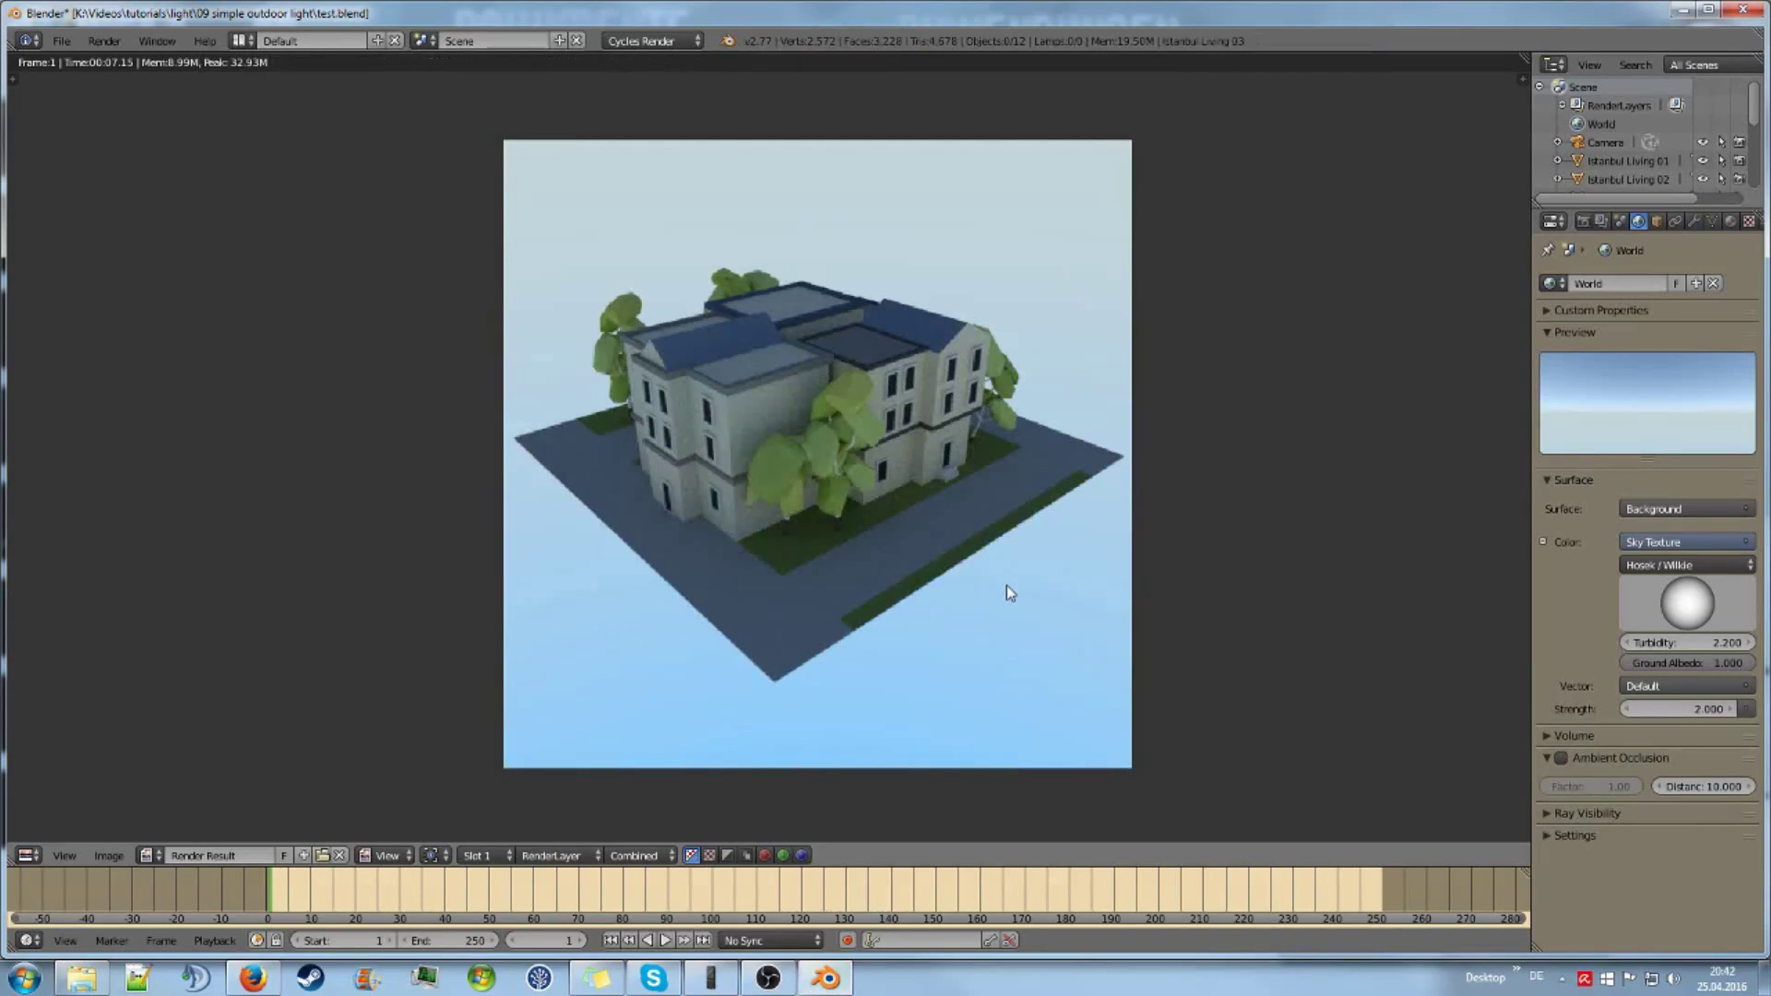
{"action": "scroll", "coordinate": [1005, 585], "scroll_direction": "up", "scroll_amount": 1}
{"action": "middle_click_drag", "start_coordinate": [1022, 586], "coordinate": [1054, 570]}
{"action": "scroll", "coordinate": [1055, 574], "scroll_direction": "down", "scroll_amount": 1}
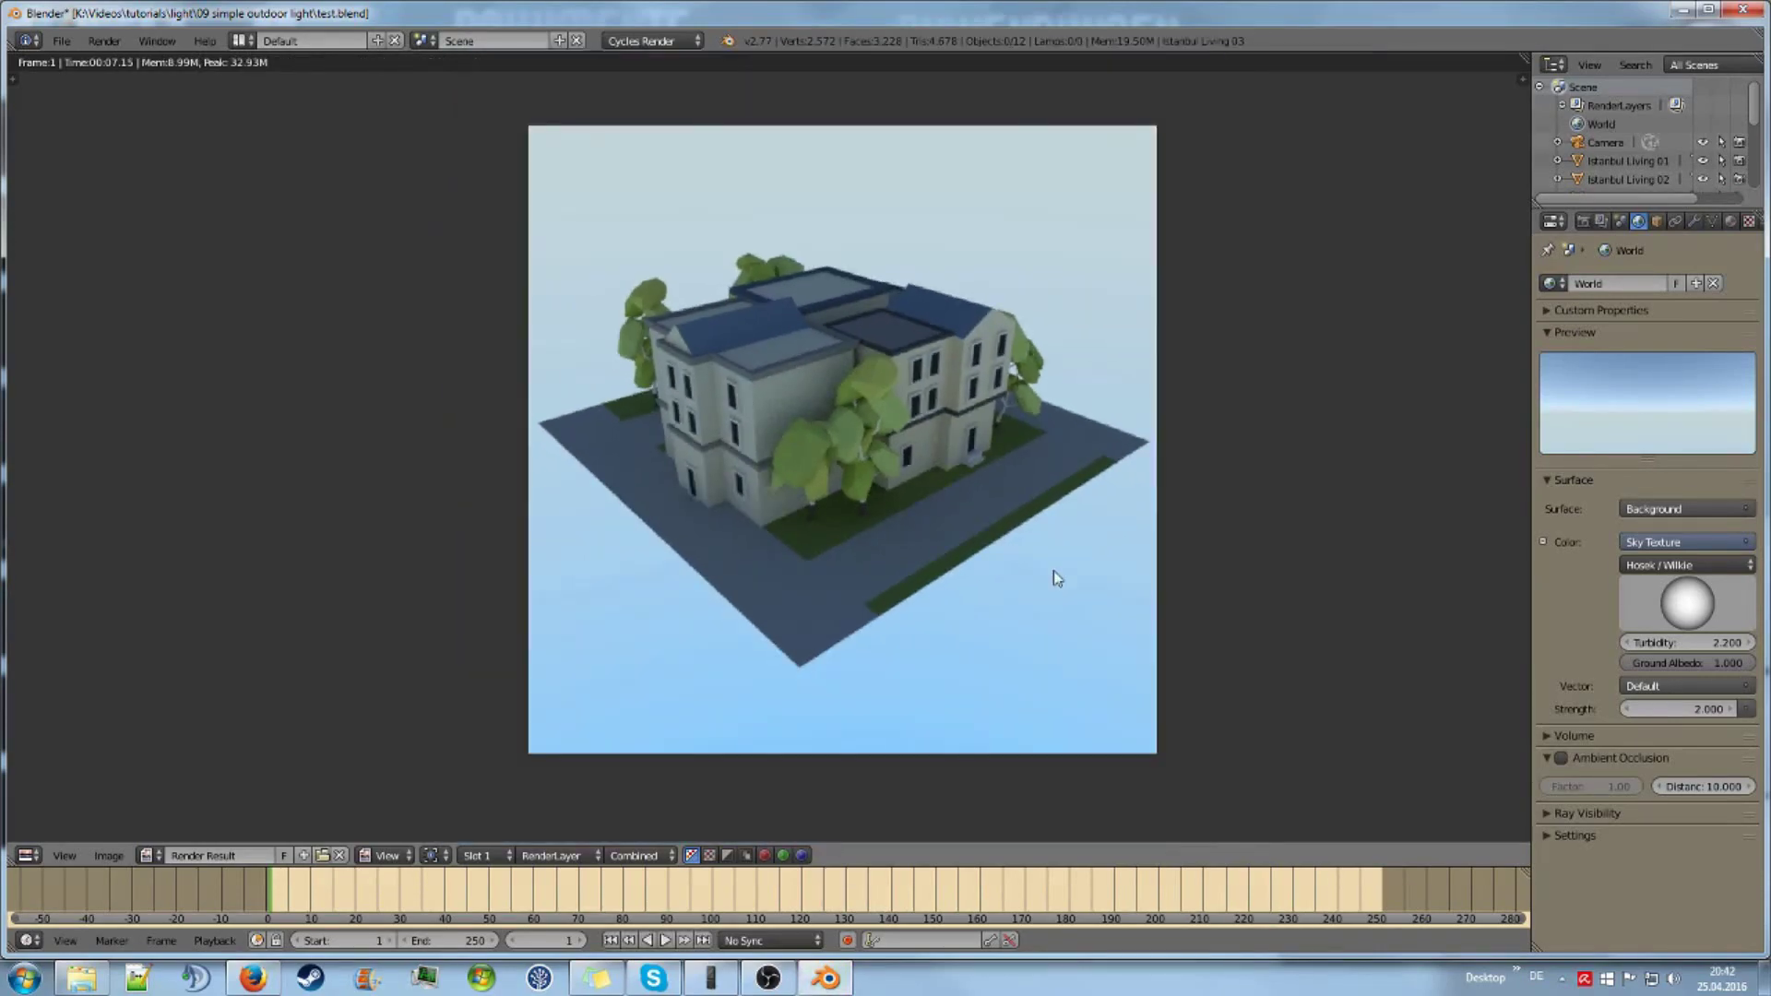
Step: Back in the 3D view, add a Sun lamp to the scene
{"action": "key", "text": "Escape"}
{"action": "middle_click_drag", "start_coordinate": [933, 558], "coordinate": [1024, 526]}
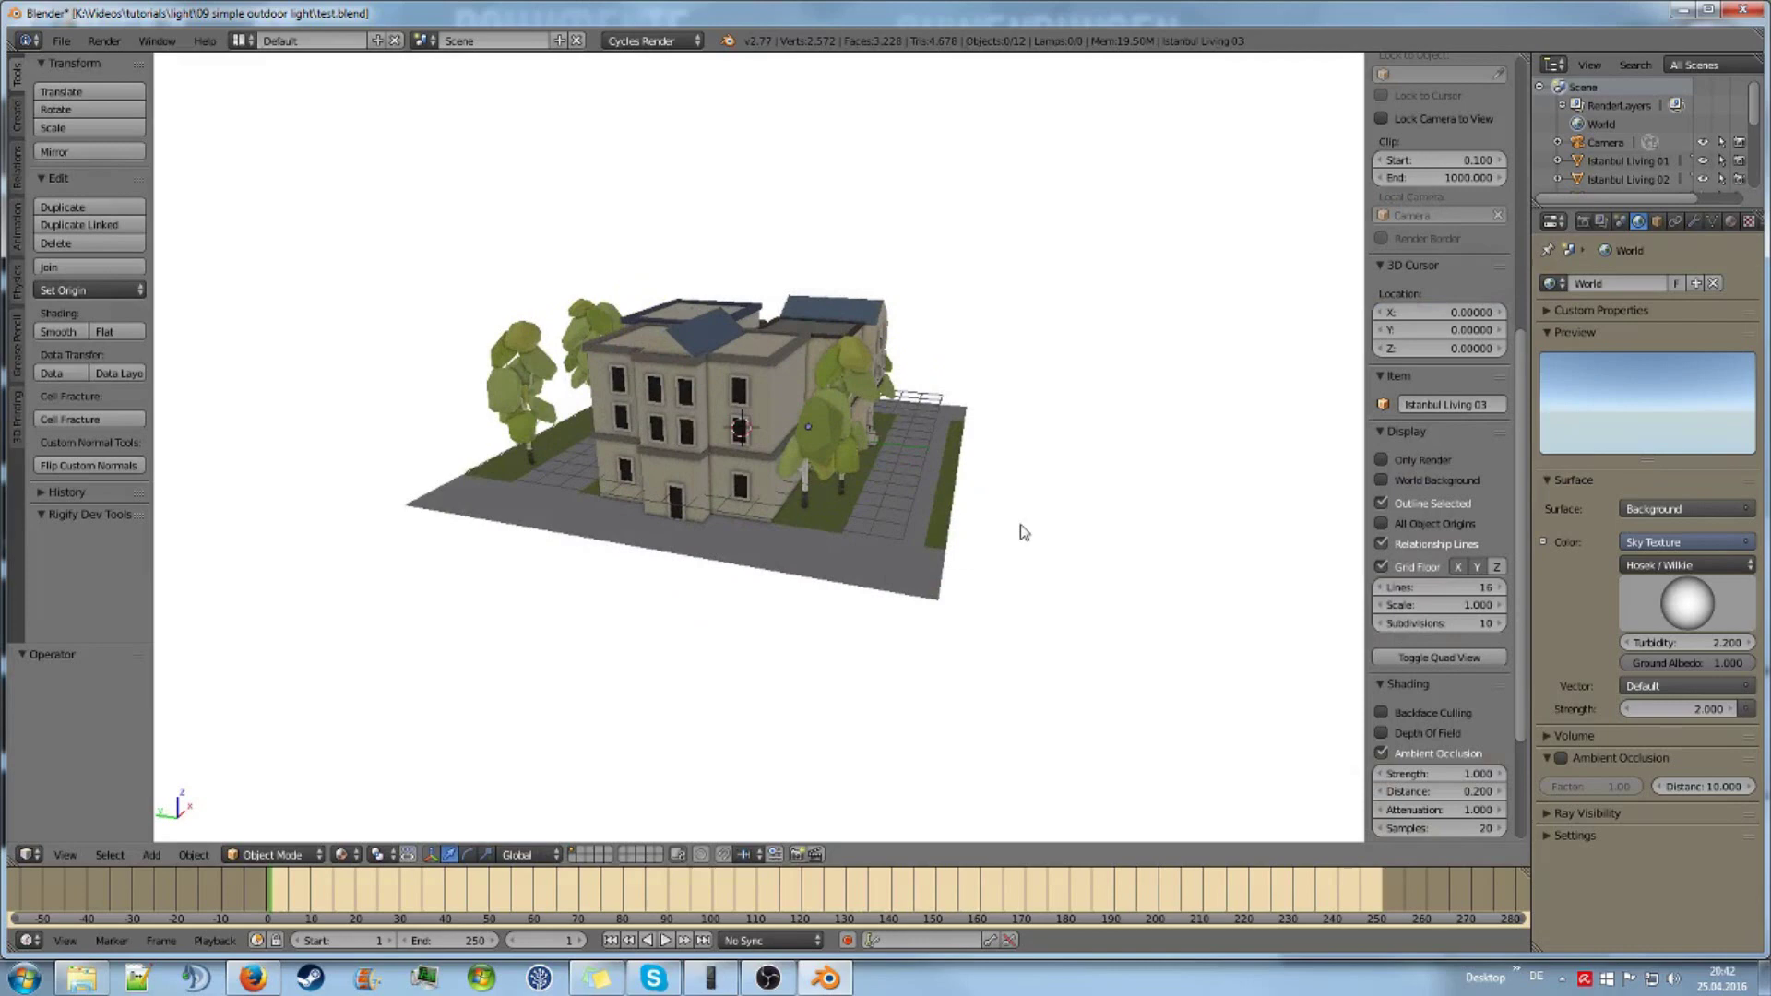
{"action": "key", "text": "shift+a"}
{"action": "mouse_move", "coordinate": [976, 532]}
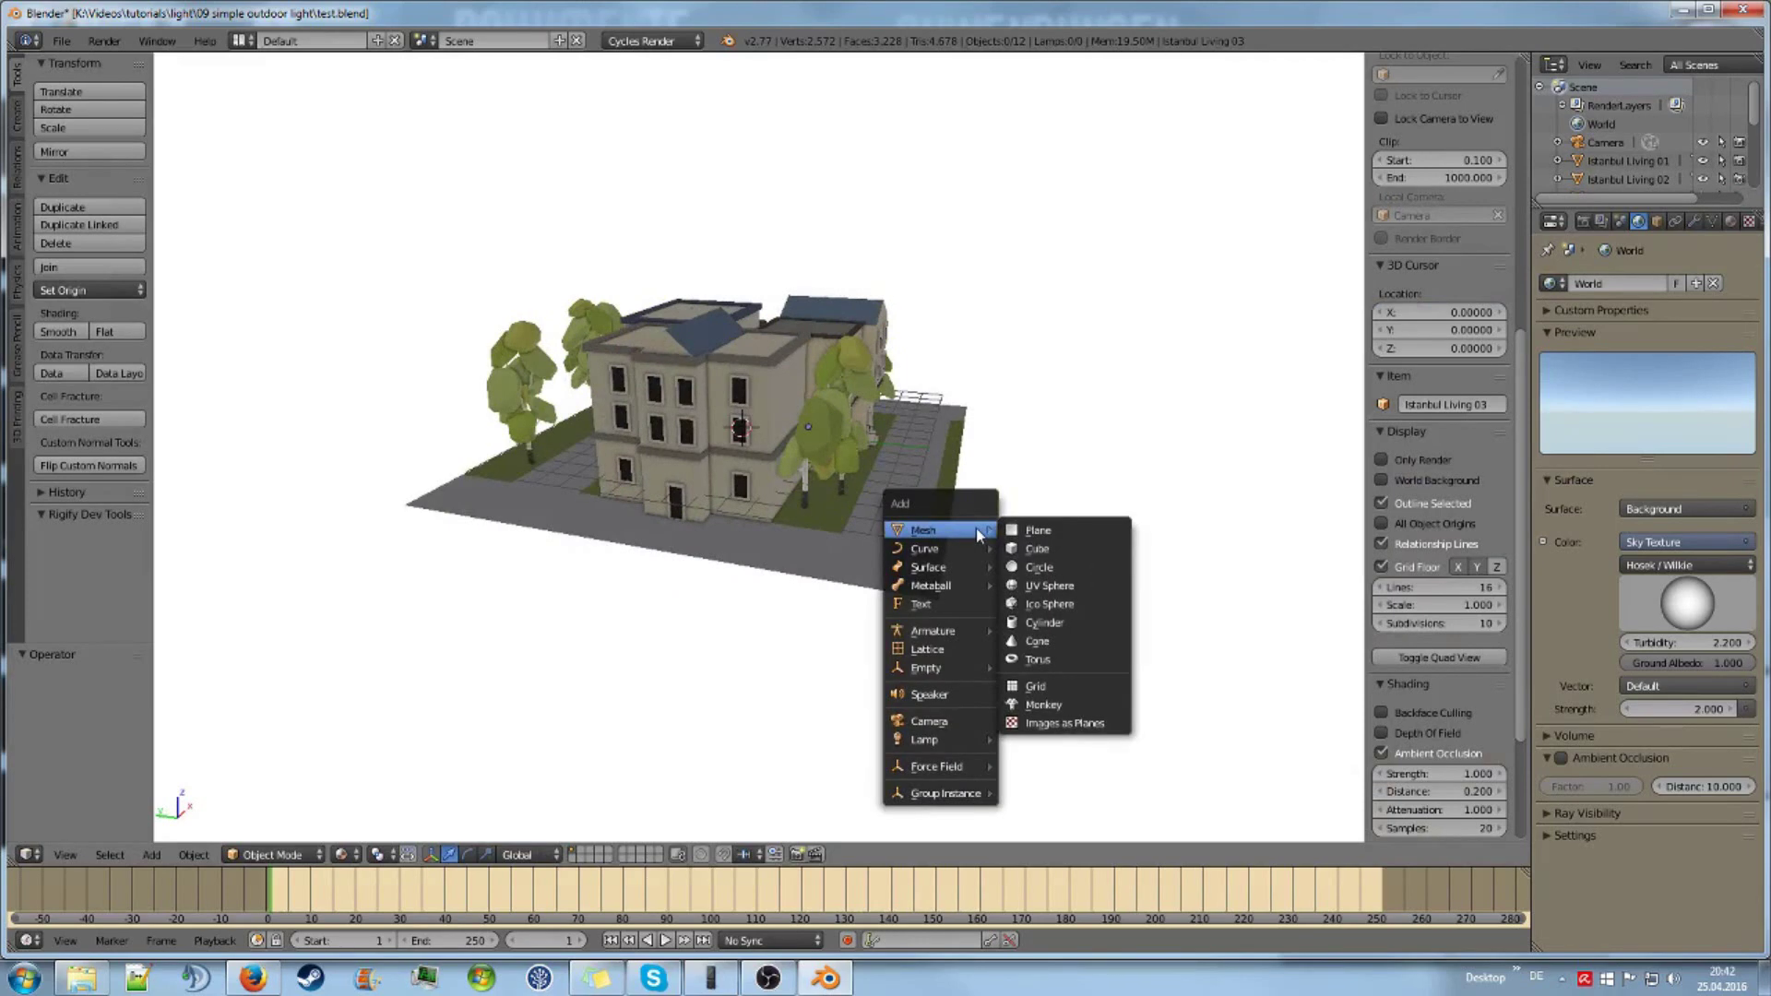
{"action": "mouse_move", "coordinate": [969, 739]}
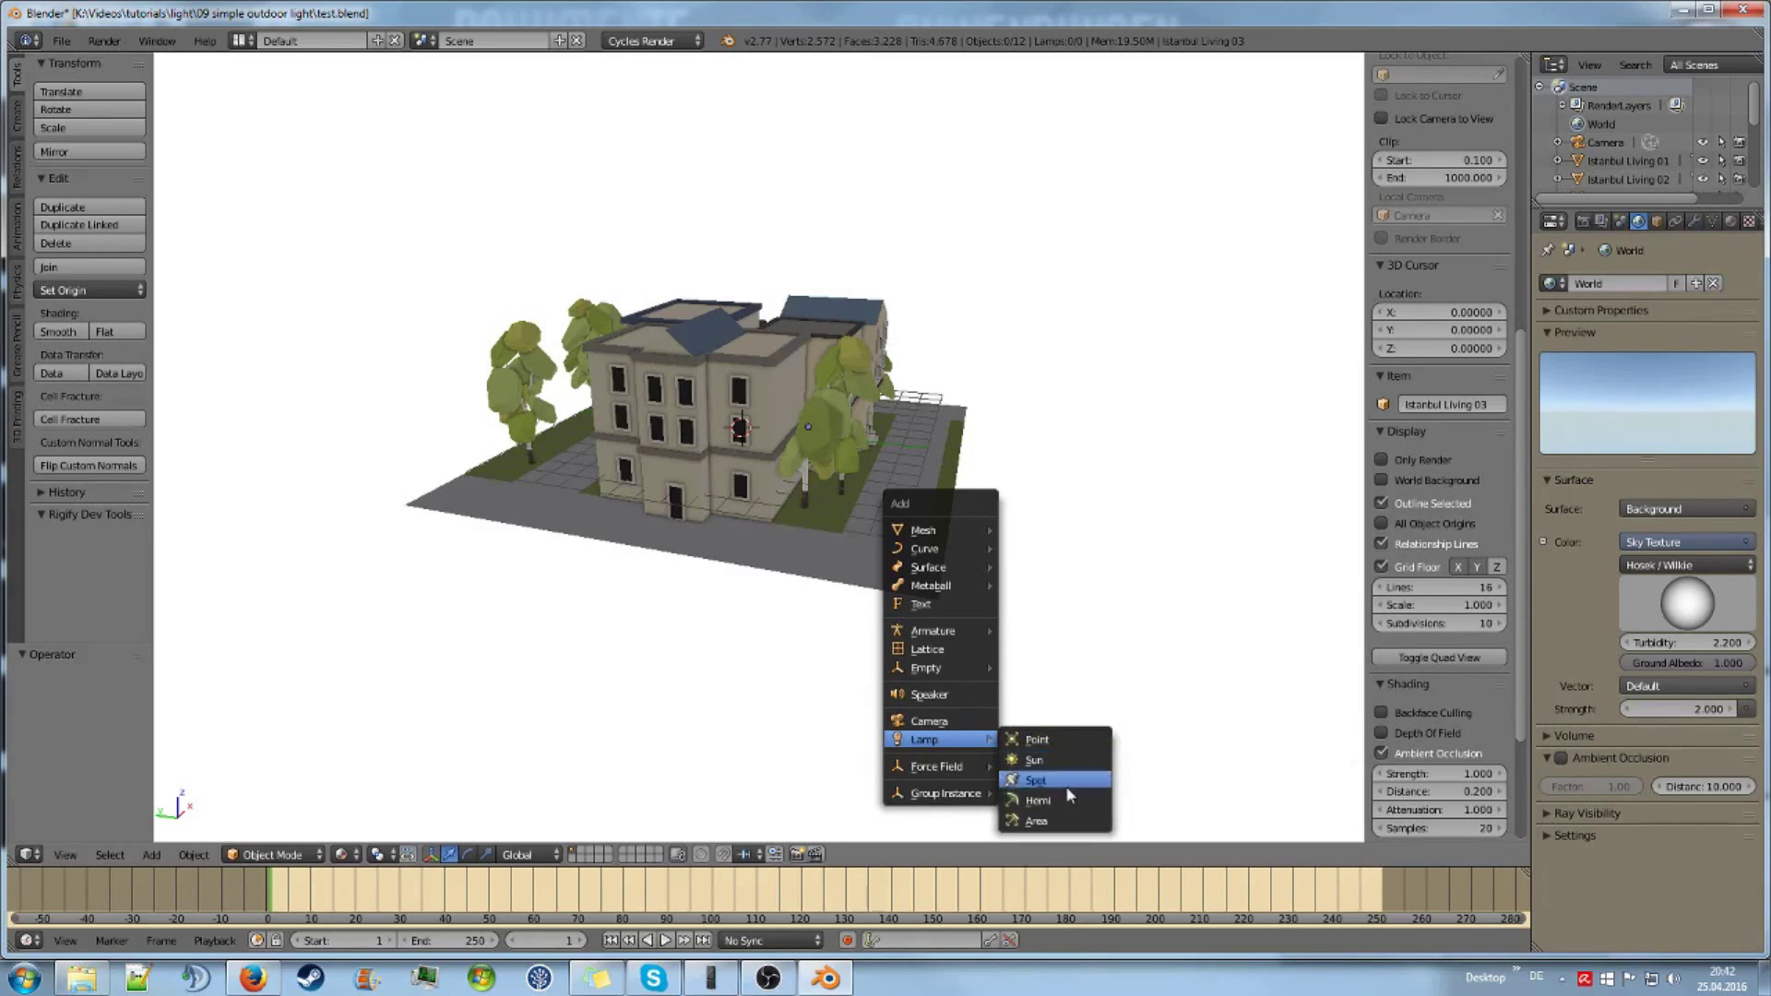
{"action": "left_click", "coordinate": [1064, 758]}
Step: Move the sun lamp up beside the building and rotate it about 35.6°
{"action": "key", "text": "g"}
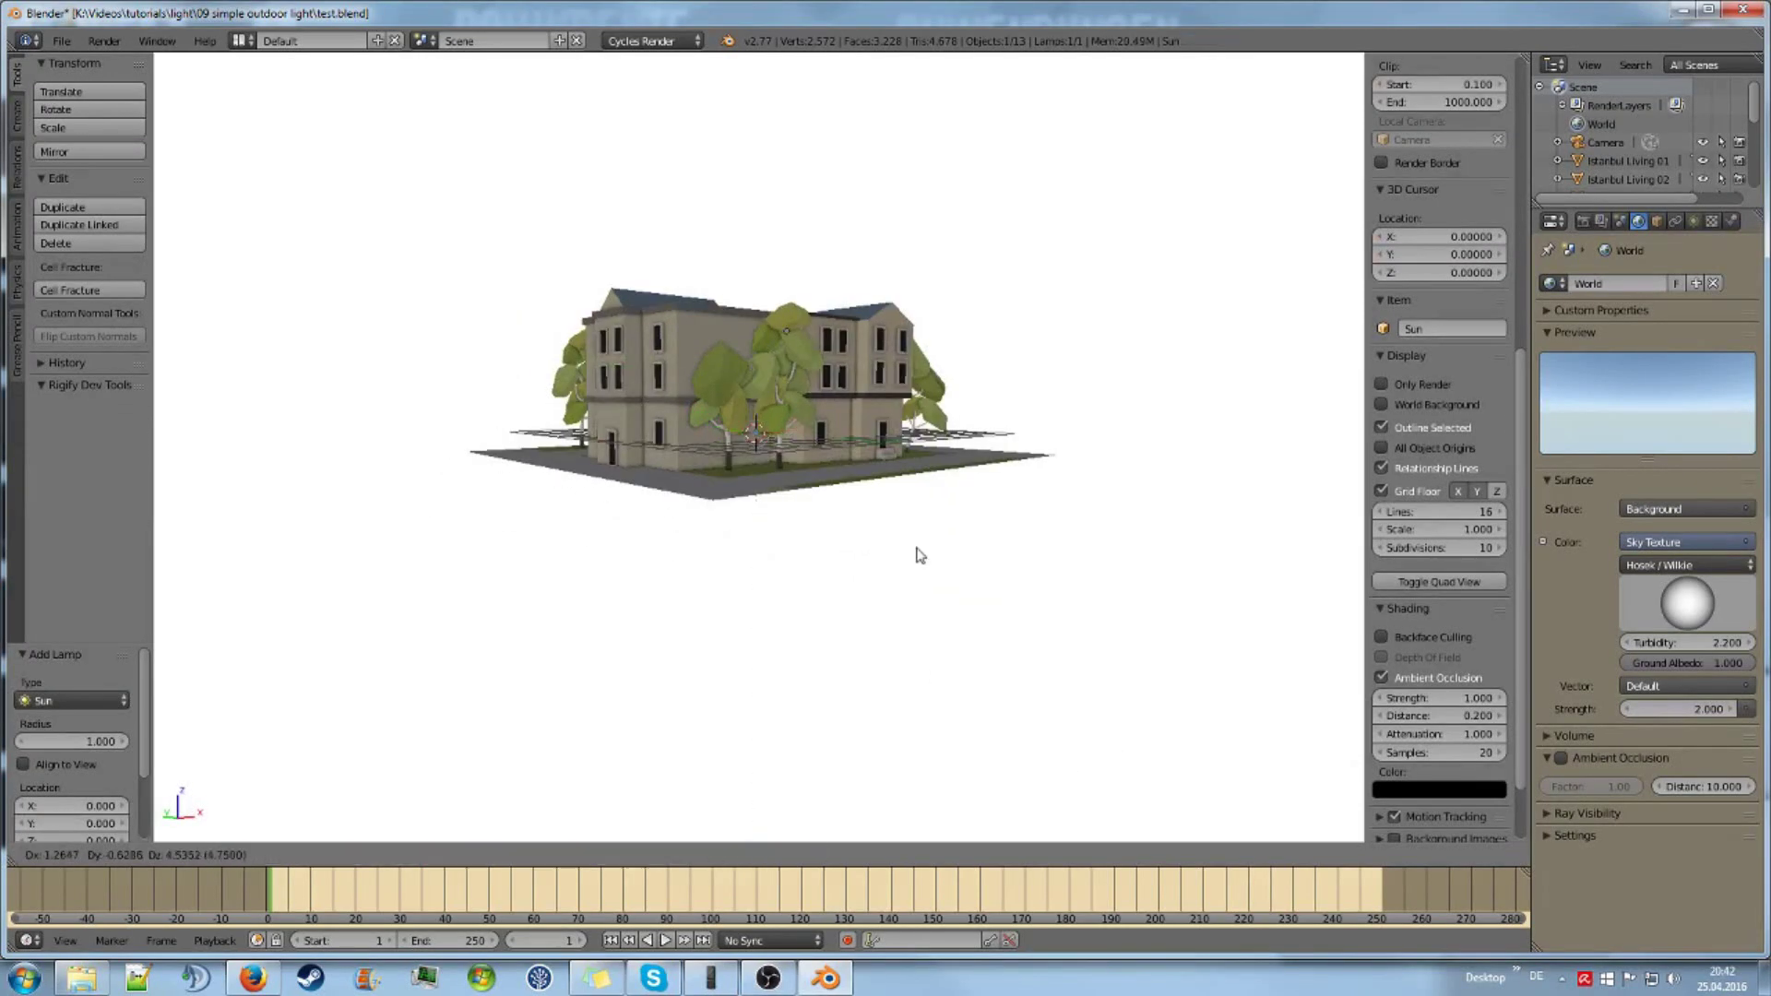
{"action": "left_click", "coordinate": [1234, 190]}
{"action": "scroll", "coordinate": [1190, 277], "scroll_direction": "down", "scroll_amount": 4}
{"action": "key", "text": "r"}
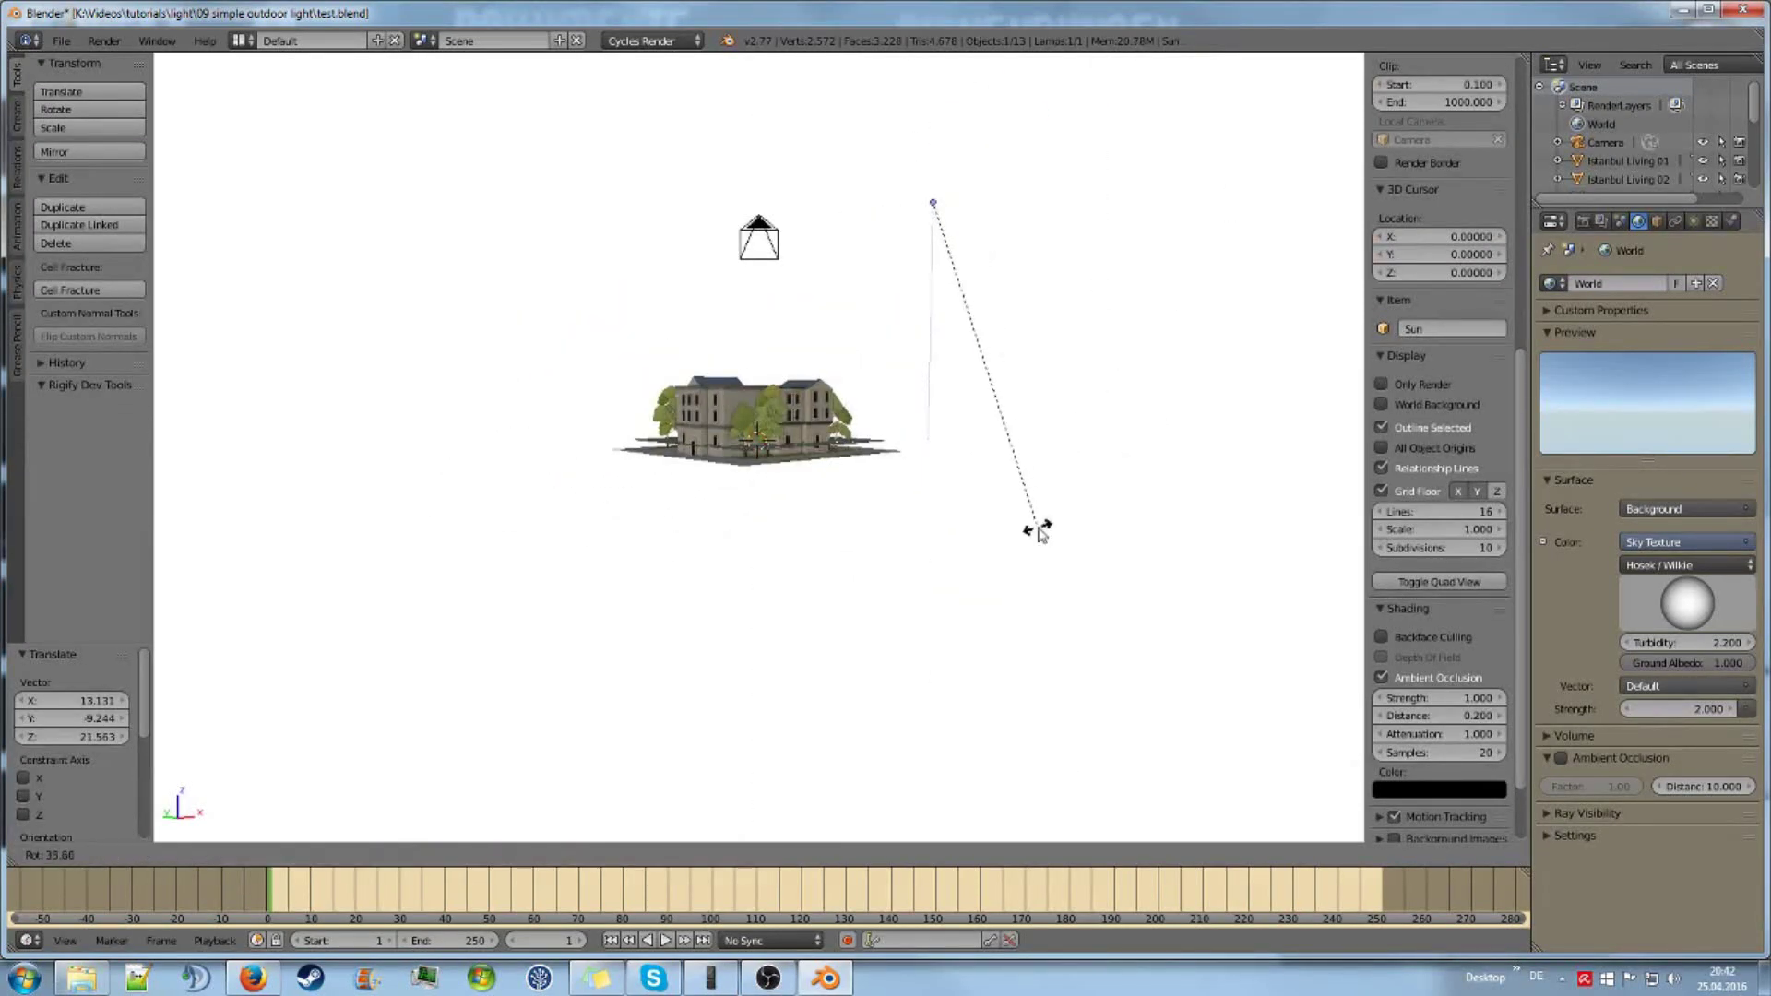
{"action": "left_click", "coordinate": [1036, 526]}
Step: Check the sun's placement from top view, then return to the camera view
{"action": "mouse_move", "coordinate": [1036, 526]}
{"action": "middle_mouse_down"}
{"action": "mouse_move", "coordinate": [1028, 435]}
{"action": "mouse_move", "coordinate": [1020, 546]}
{"action": "middle_mouse_up"}
{"action": "scroll", "coordinate": [1022, 536], "scroll_direction": "up", "scroll_amount": 4}
{"action": "key", "text": "KP_0"}
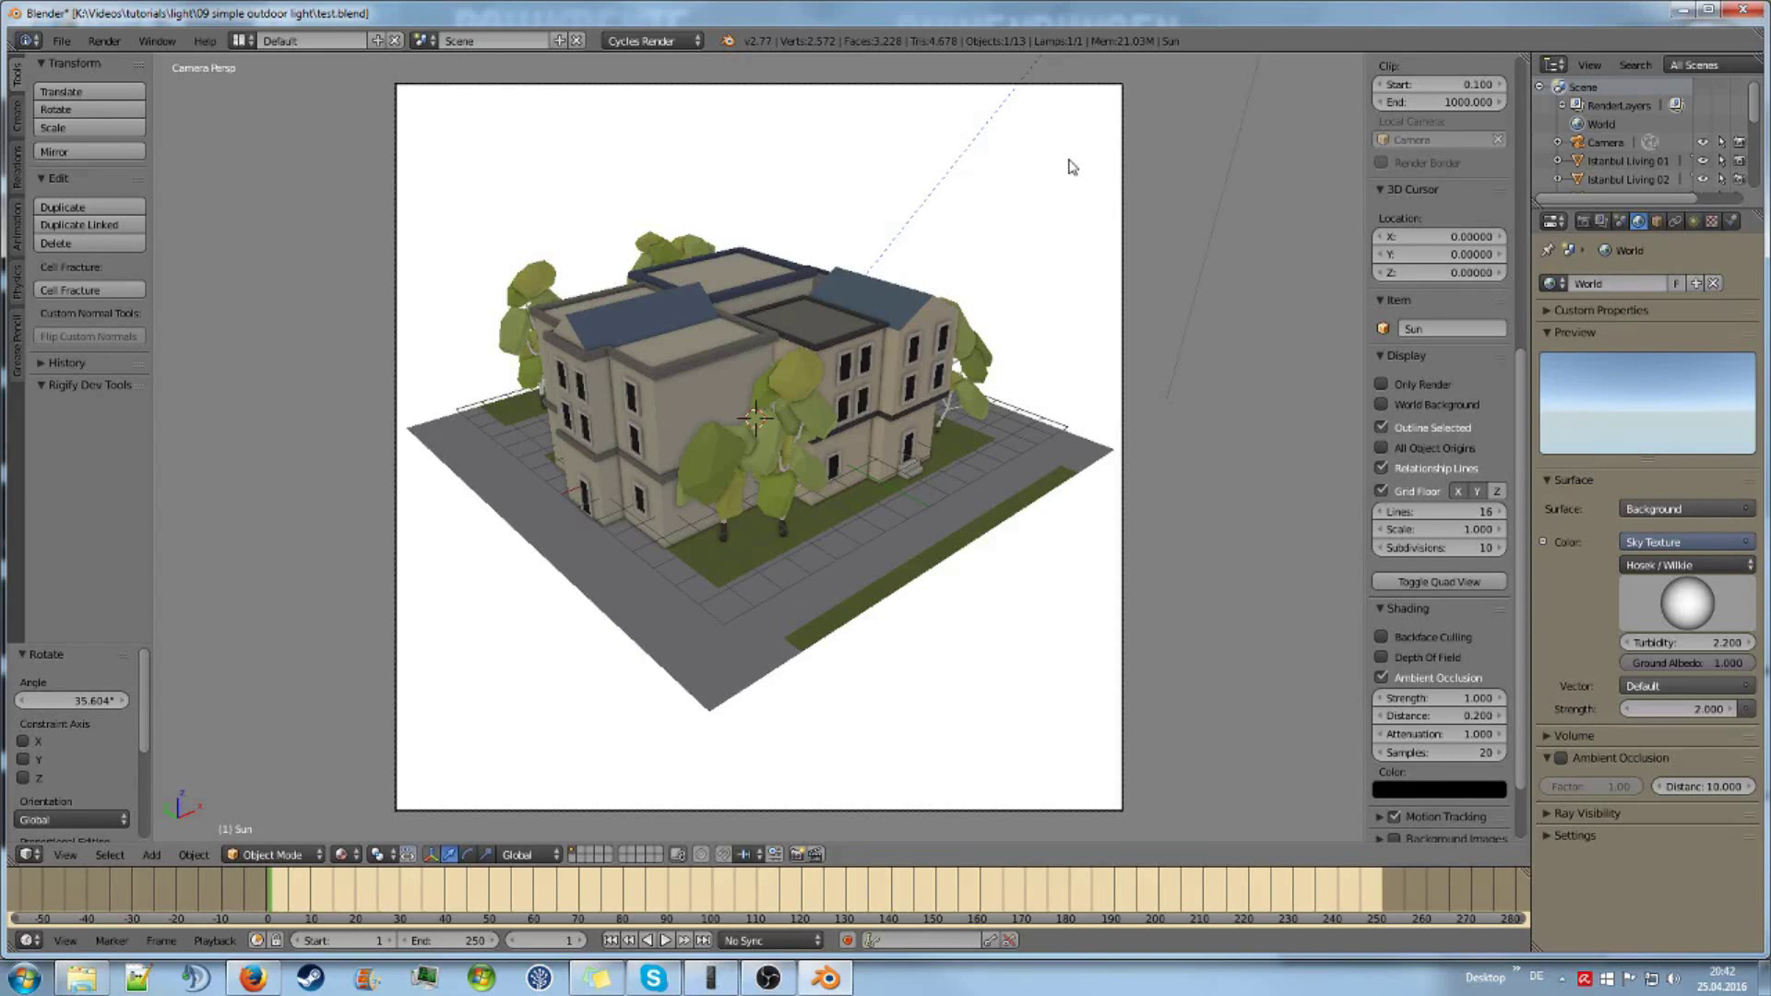
{"action": "middle_click_drag", "start_coordinate": [1070, 166], "coordinate": [1063, 324]}
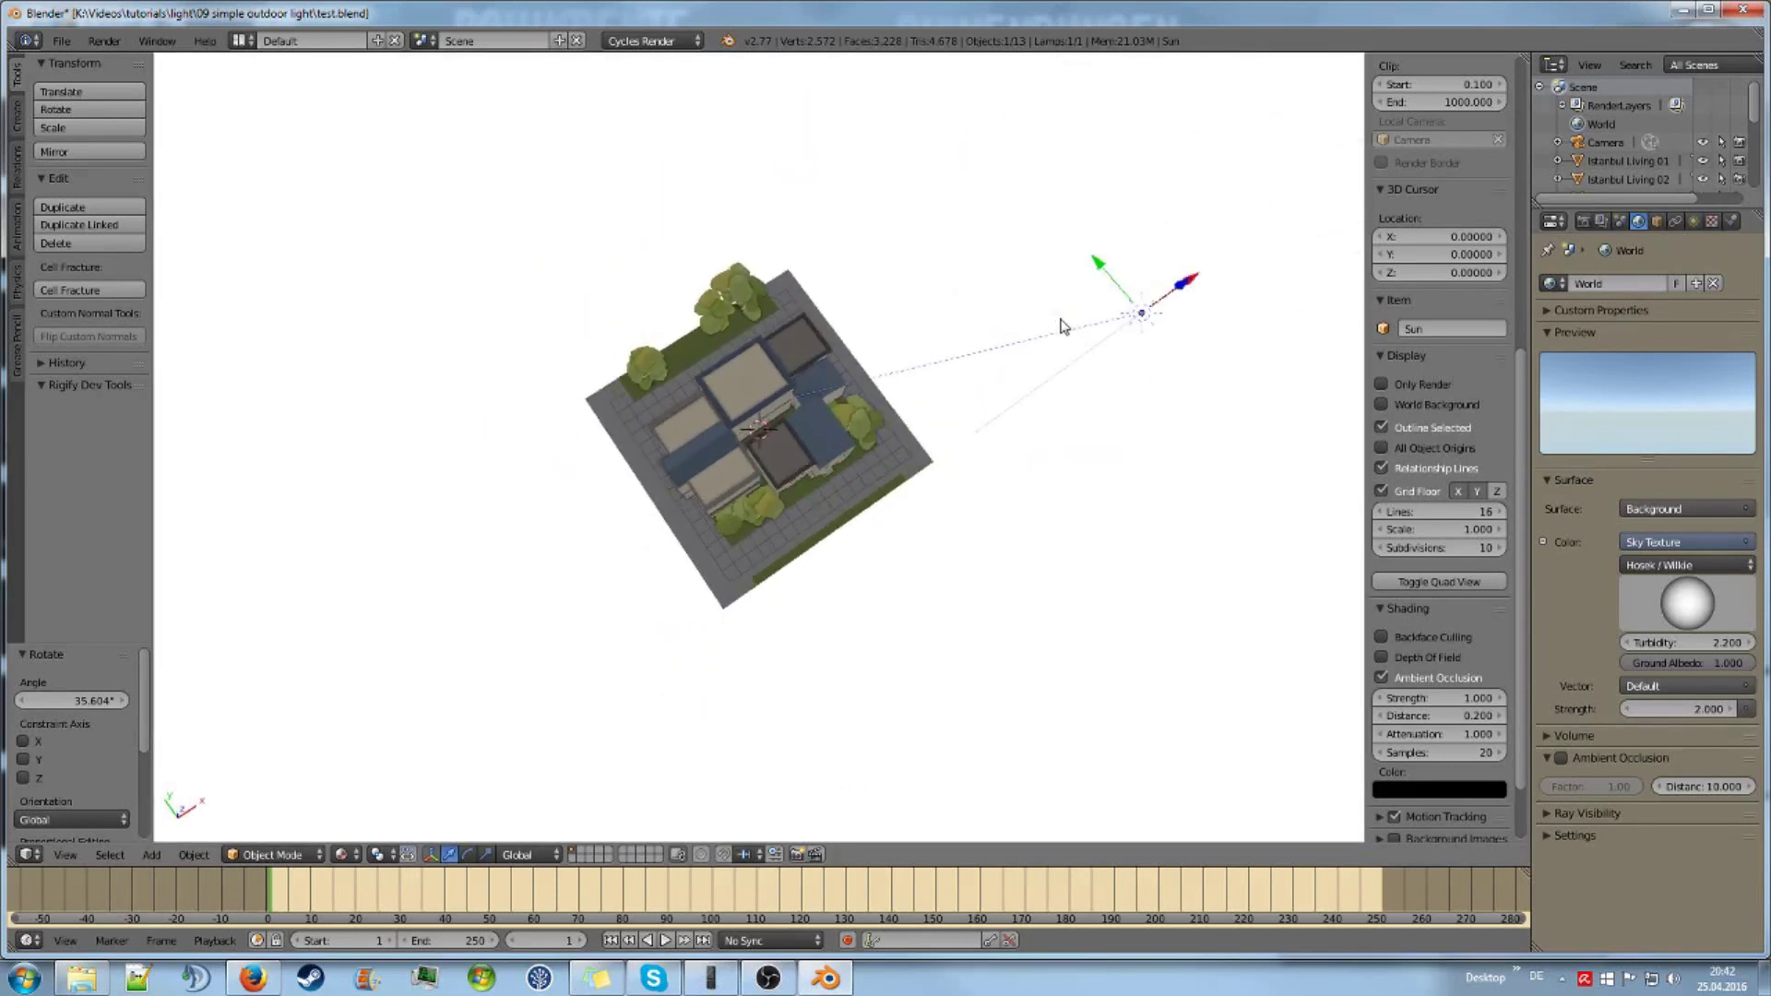
{"action": "key", "text": "KP_7"}
{"action": "key", "text": "KP_0"}
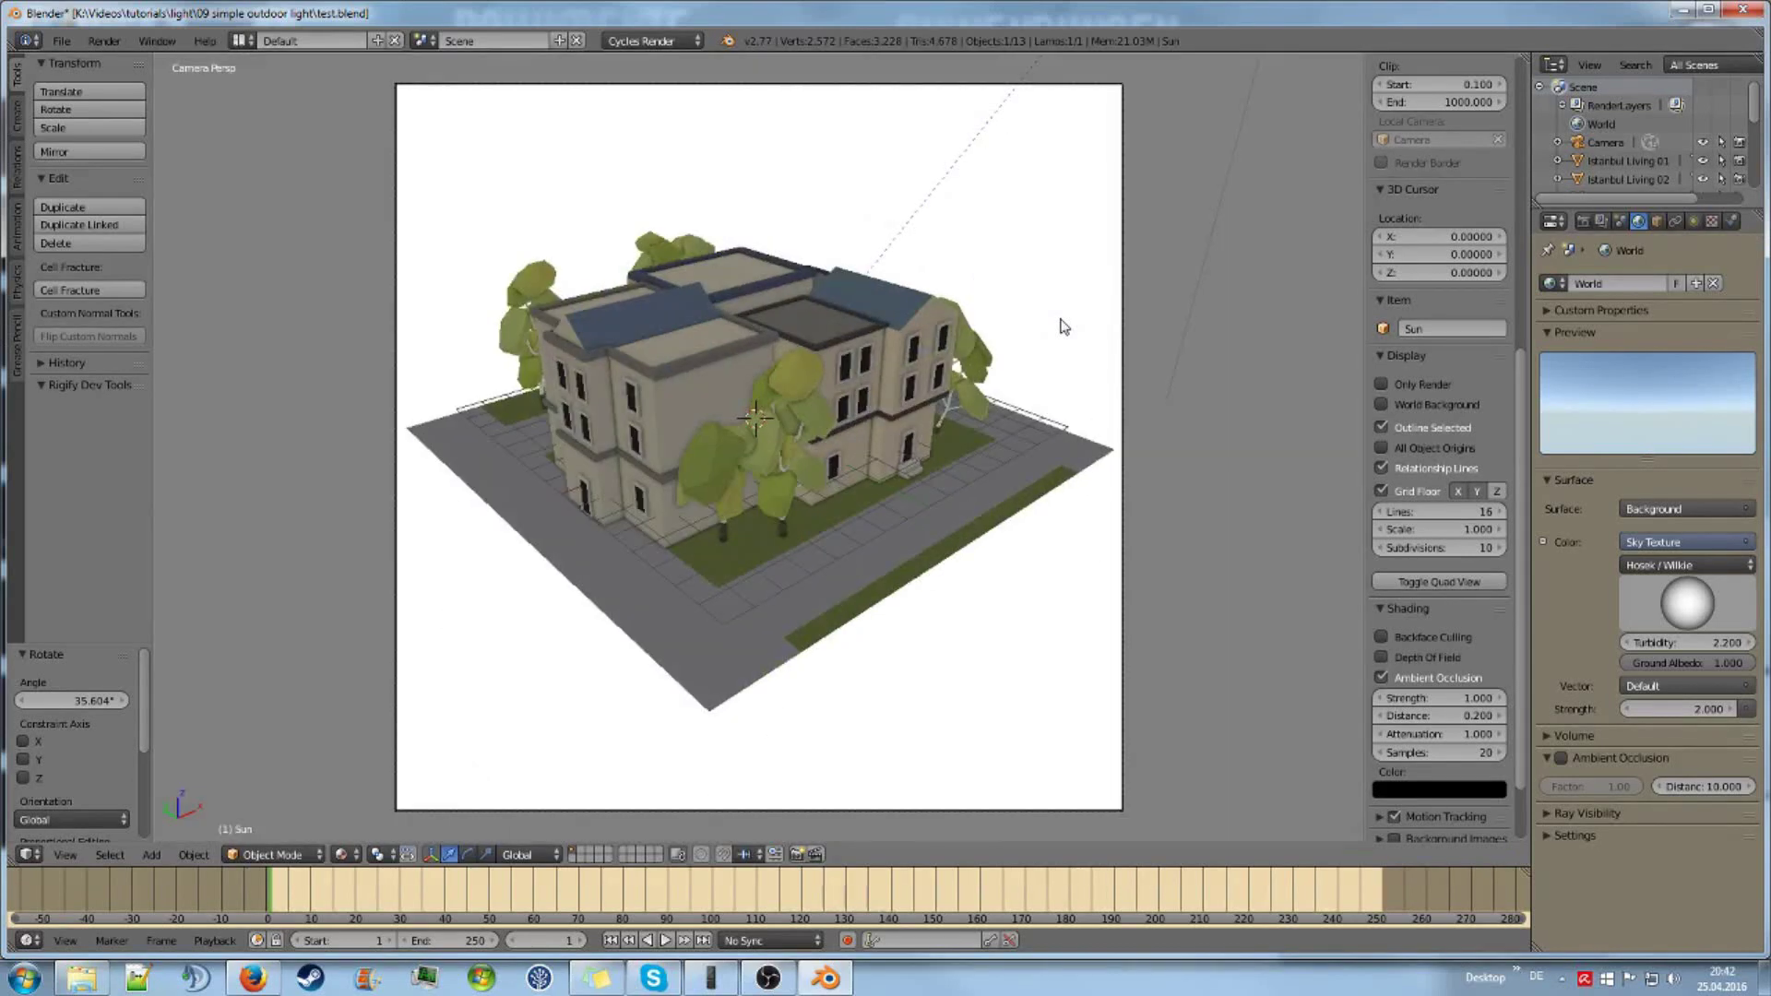
Step: Give the sun a pale warm orange colour and strength 3.000, then render
{"action": "left_click", "coordinate": [1694, 222]}
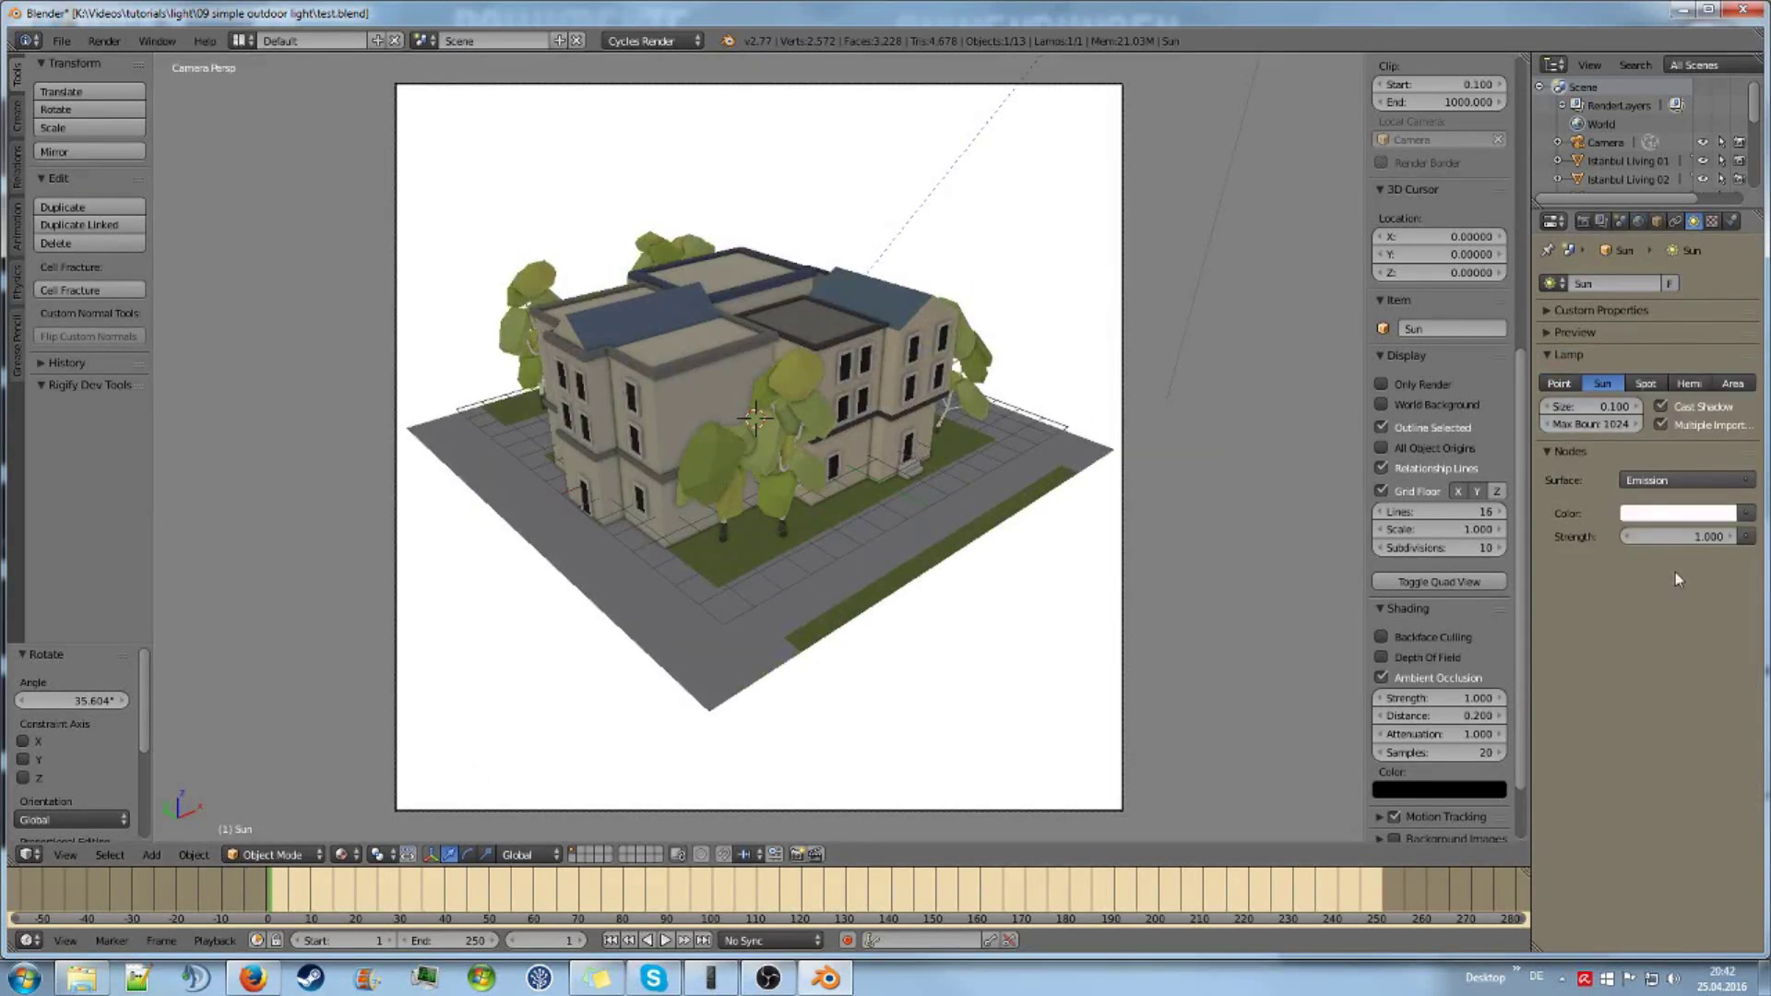
{"action": "left_click", "coordinate": [1671, 514]}
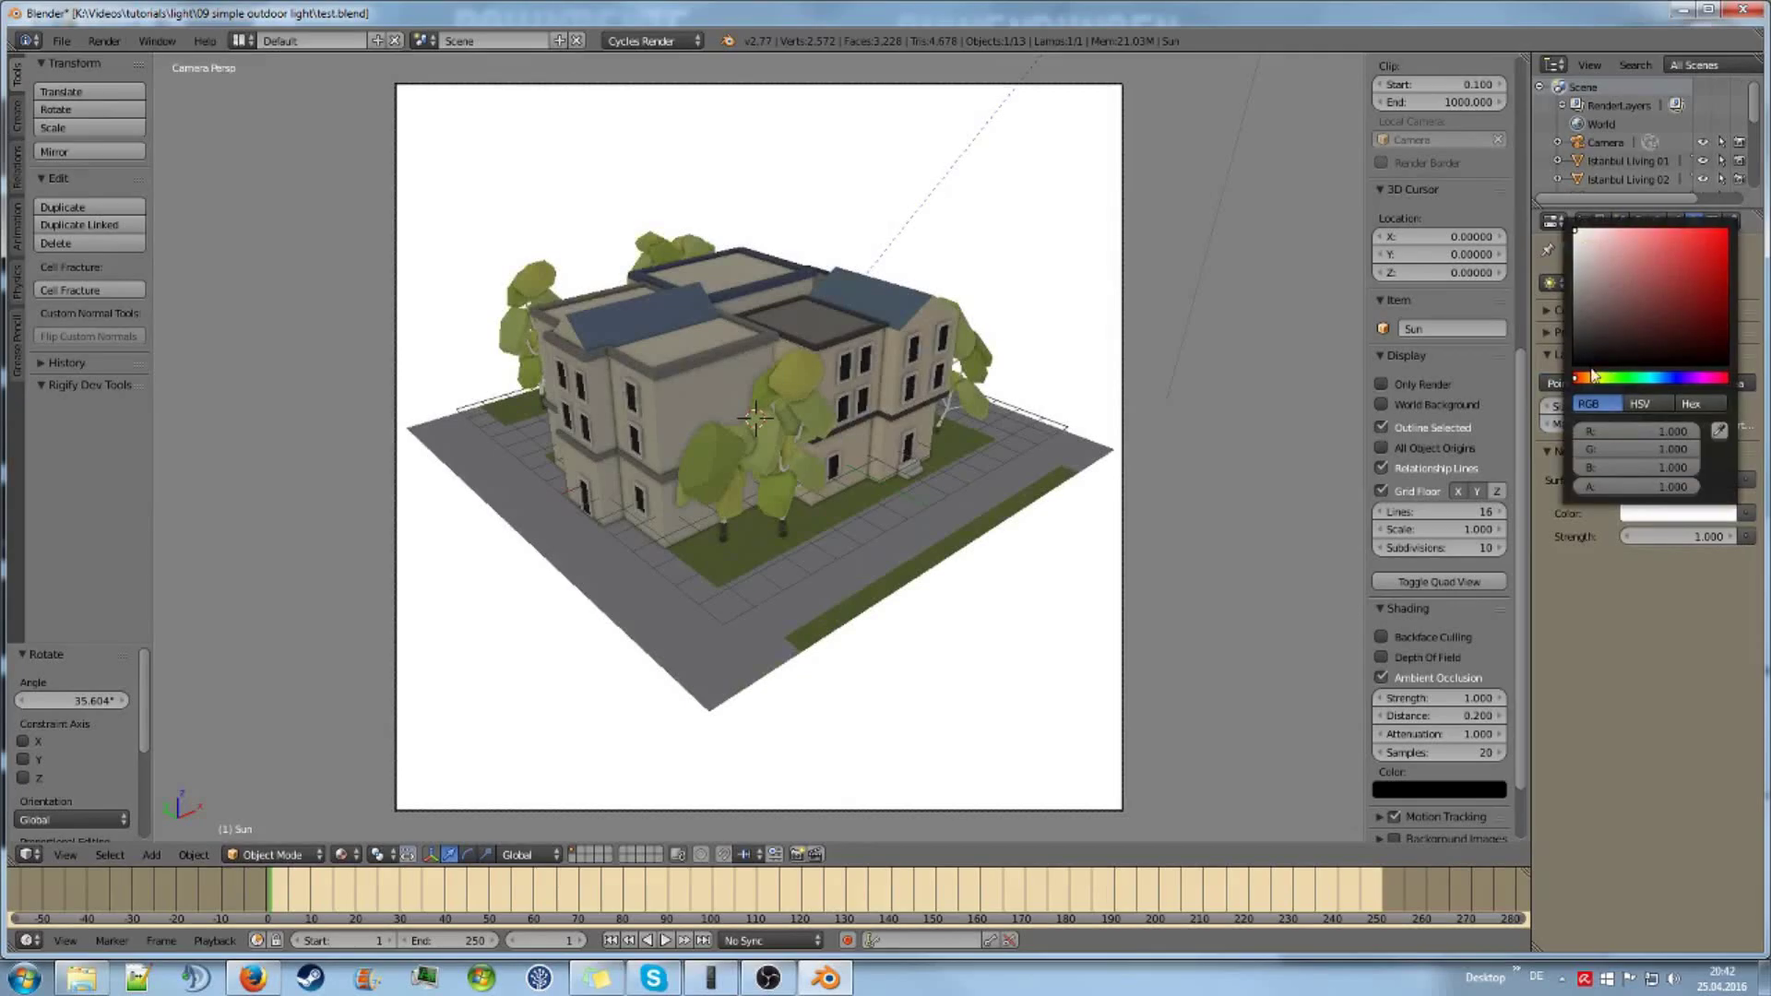
{"action": "left_click", "coordinate": [1592, 377]}
{"action": "left_click", "coordinate": [1597, 230]}
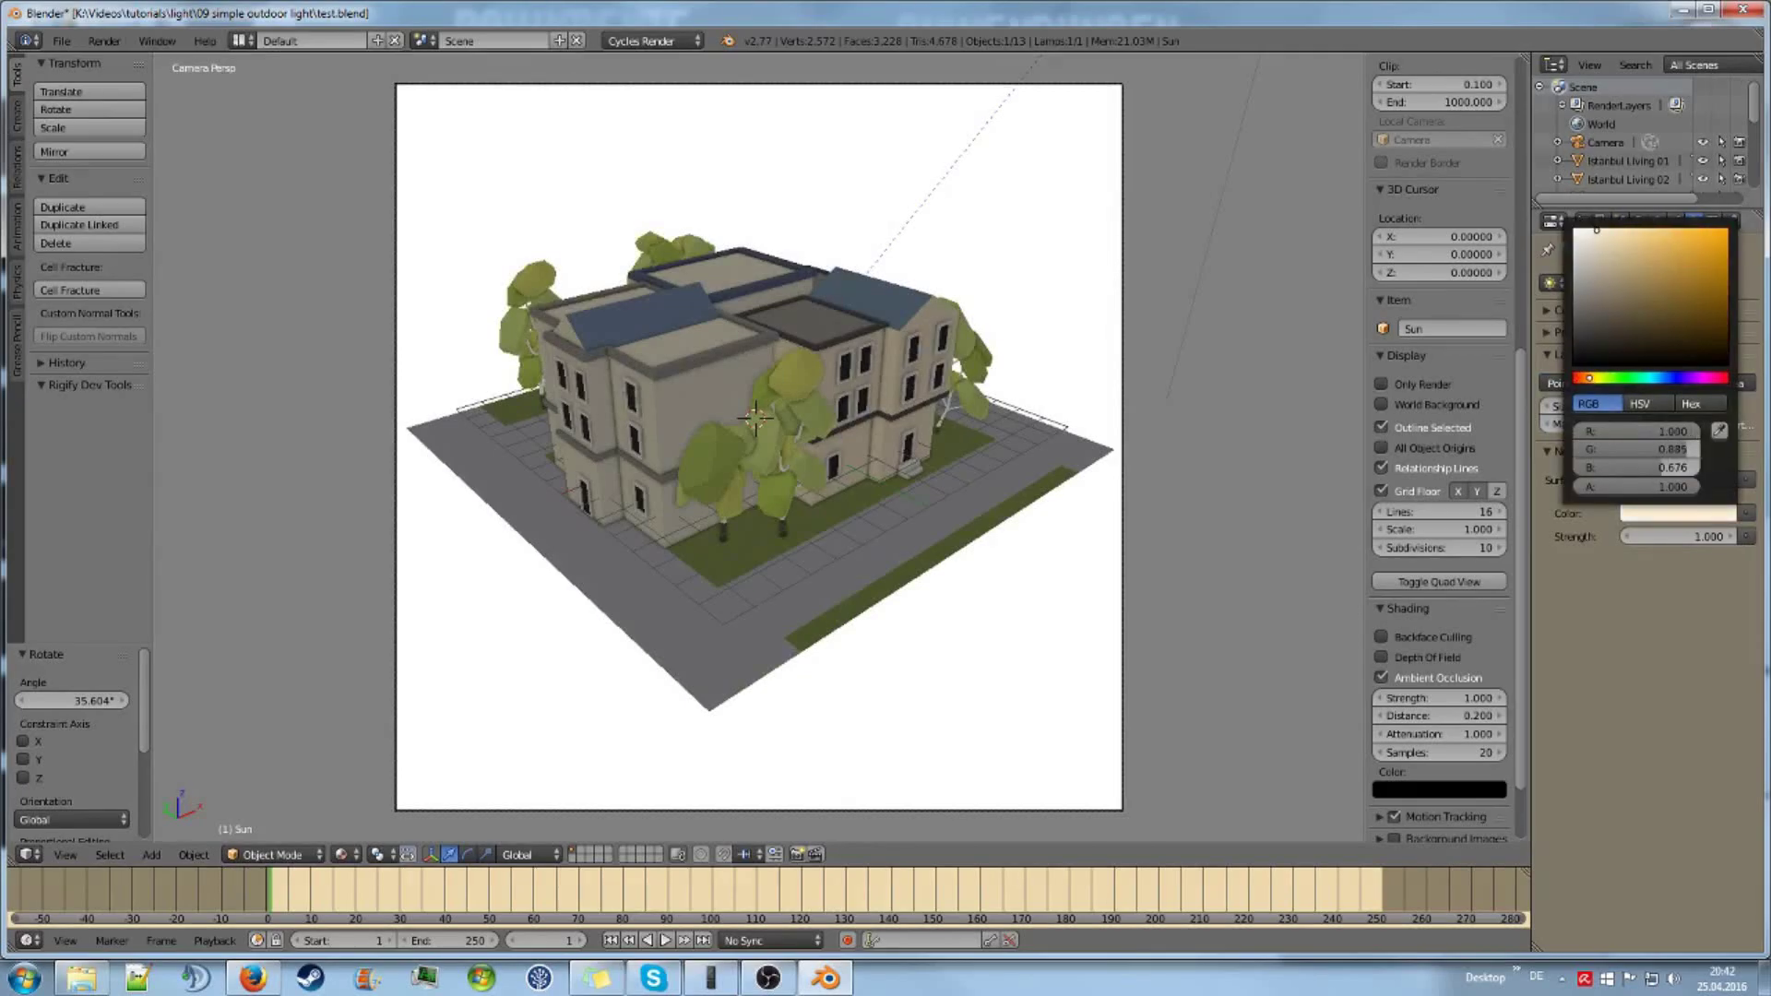
{"action": "left_click_drag", "start_coordinate": [1679, 536], "coordinate": [1715, 536]}
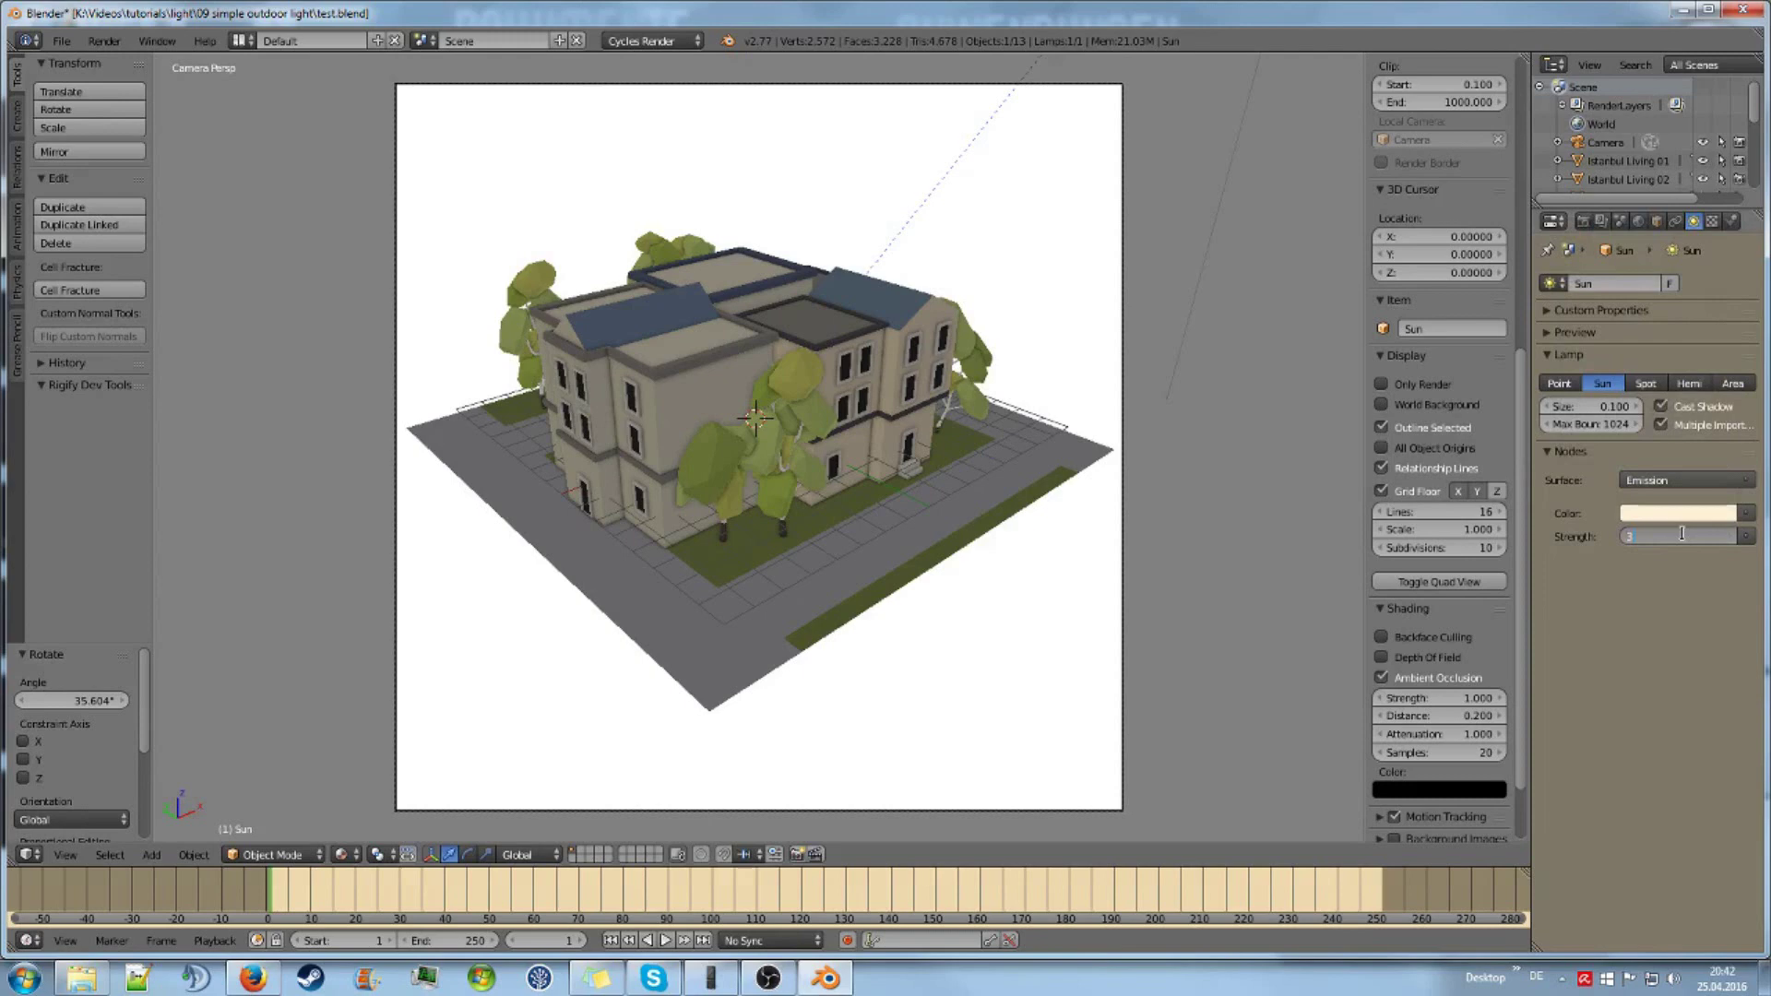
{"action": "key", "text": "F12"}
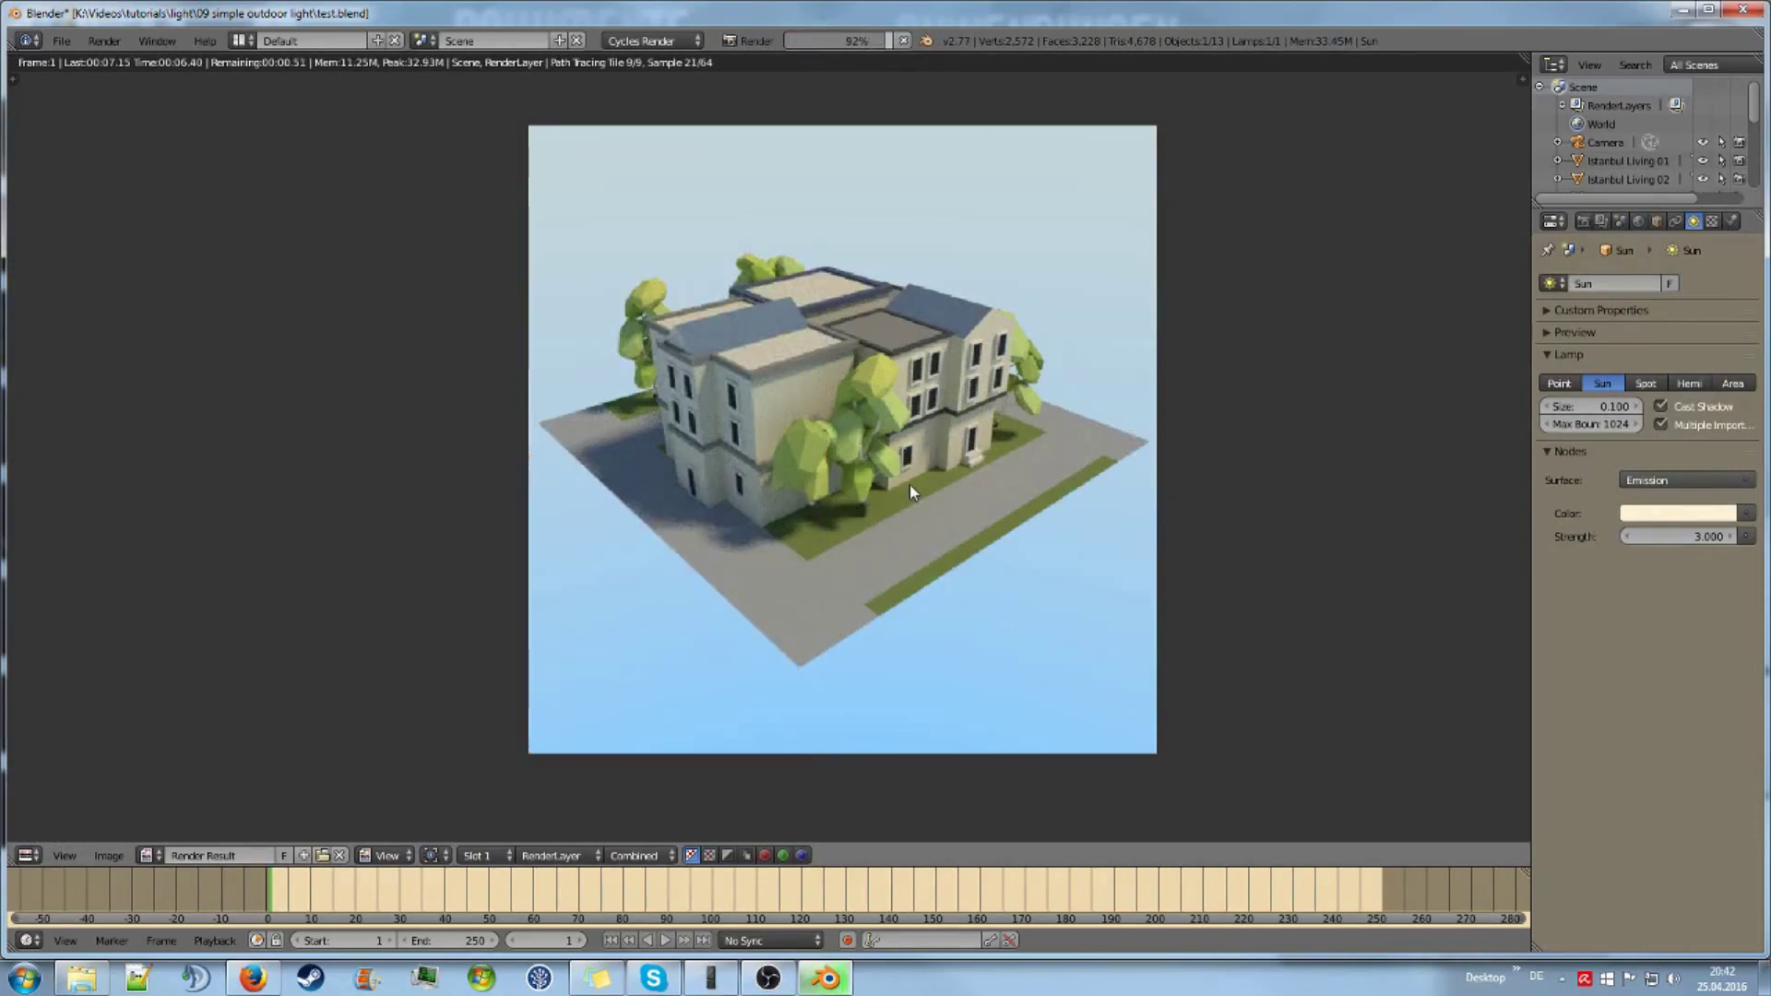
Step: Zoom into the sunlit render and sample its pixel colours
{"action": "mouse_move", "coordinate": [909, 484]}
{"action": "middle_mouse_down", "text": "ctrl"}
{"action": "mouse_move", "coordinate": [924, 575]}
{"action": "mouse_move", "coordinate": [920, 498]}
{"action": "middle_mouse_up", "text": "ctrl"}
{"action": "left_click_drag", "start_coordinate": [655, 589], "coordinate": [683, 623]}
{"action": "key", "text": "Home"}
{"action": "scroll", "coordinate": [830, 646], "scroll_direction": "up", "scroll_amount": 4}
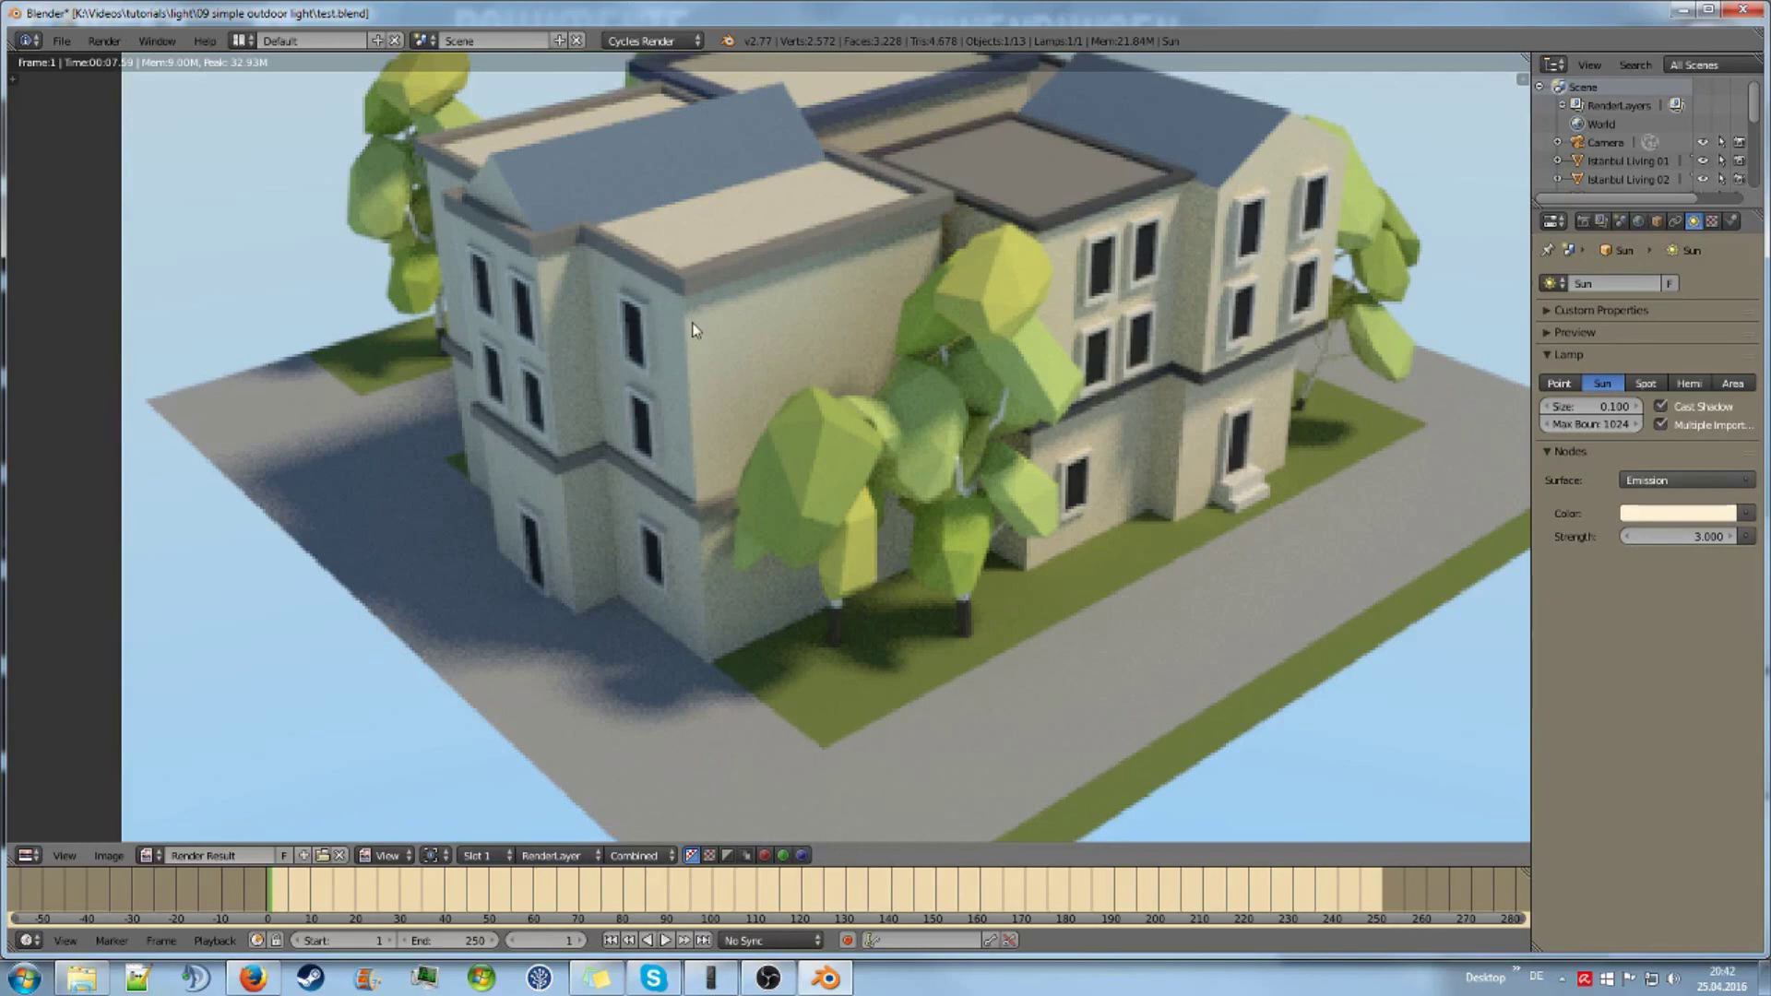
{"action": "scroll", "coordinate": [692, 322], "scroll_direction": "down", "scroll_amount": 3}
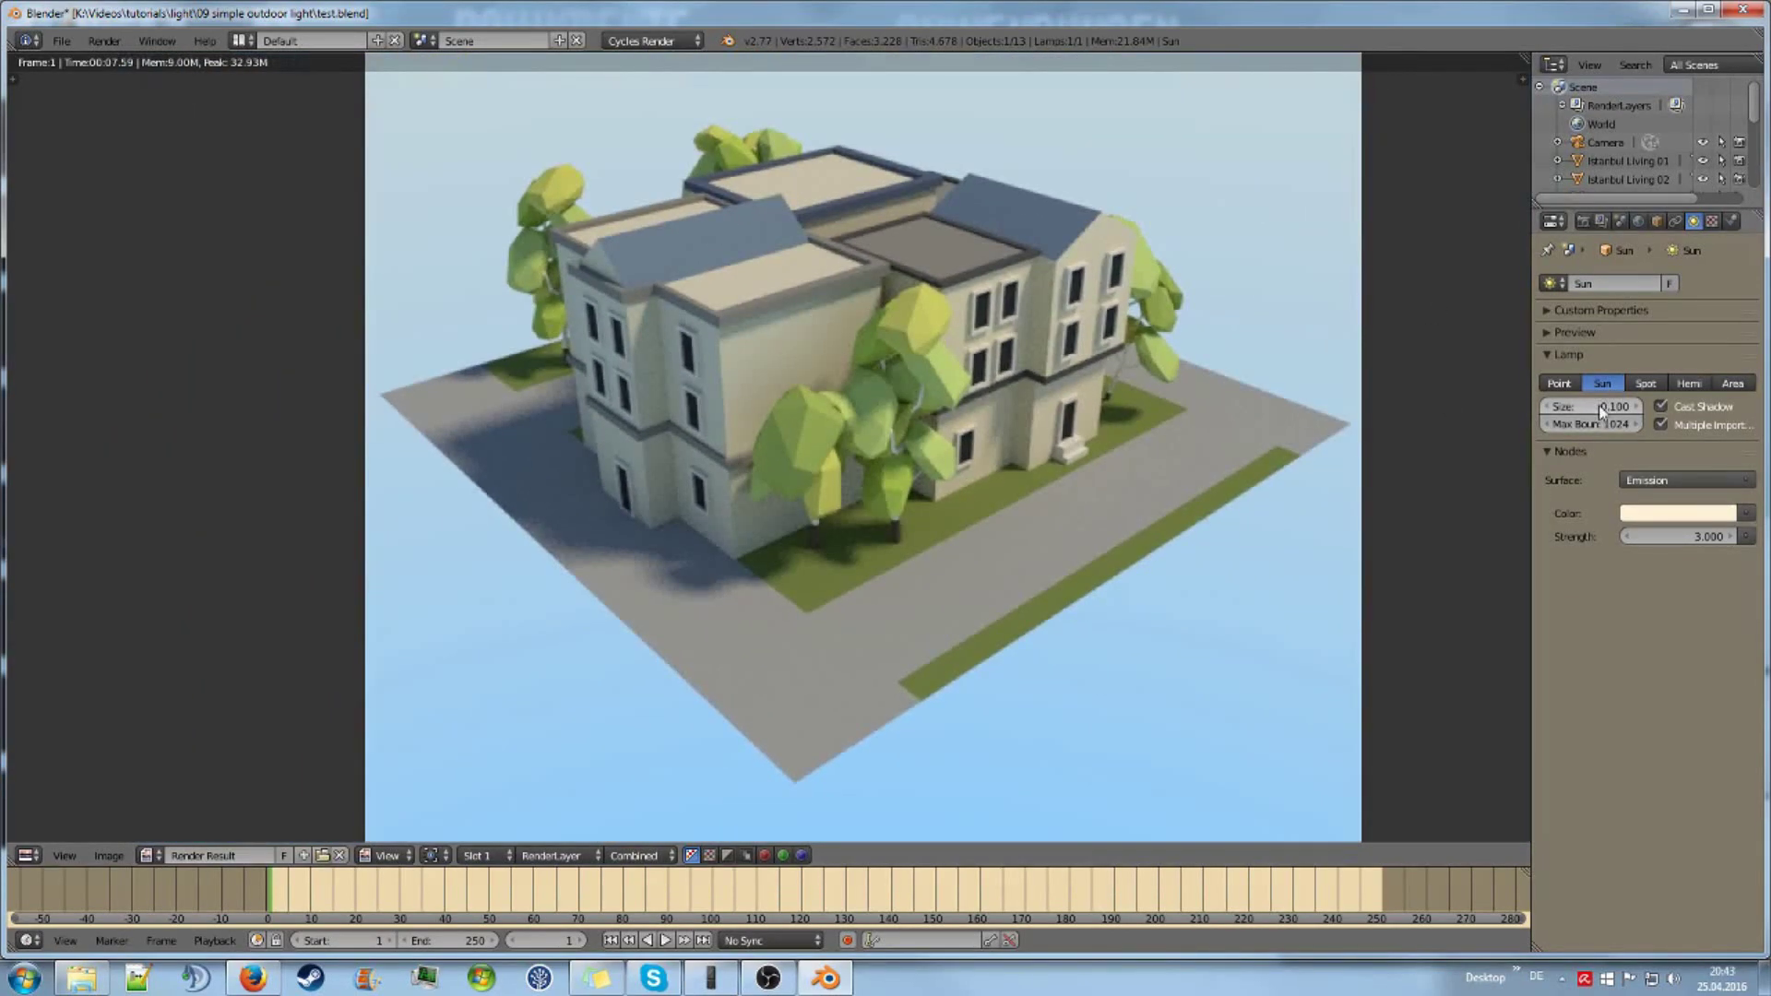
{"action": "scroll", "coordinate": [839, 609], "scroll_direction": "up", "scroll_amount": 4}
{"action": "scroll", "coordinate": [836, 607], "scroll_direction": "down", "scroll_amount": 4}
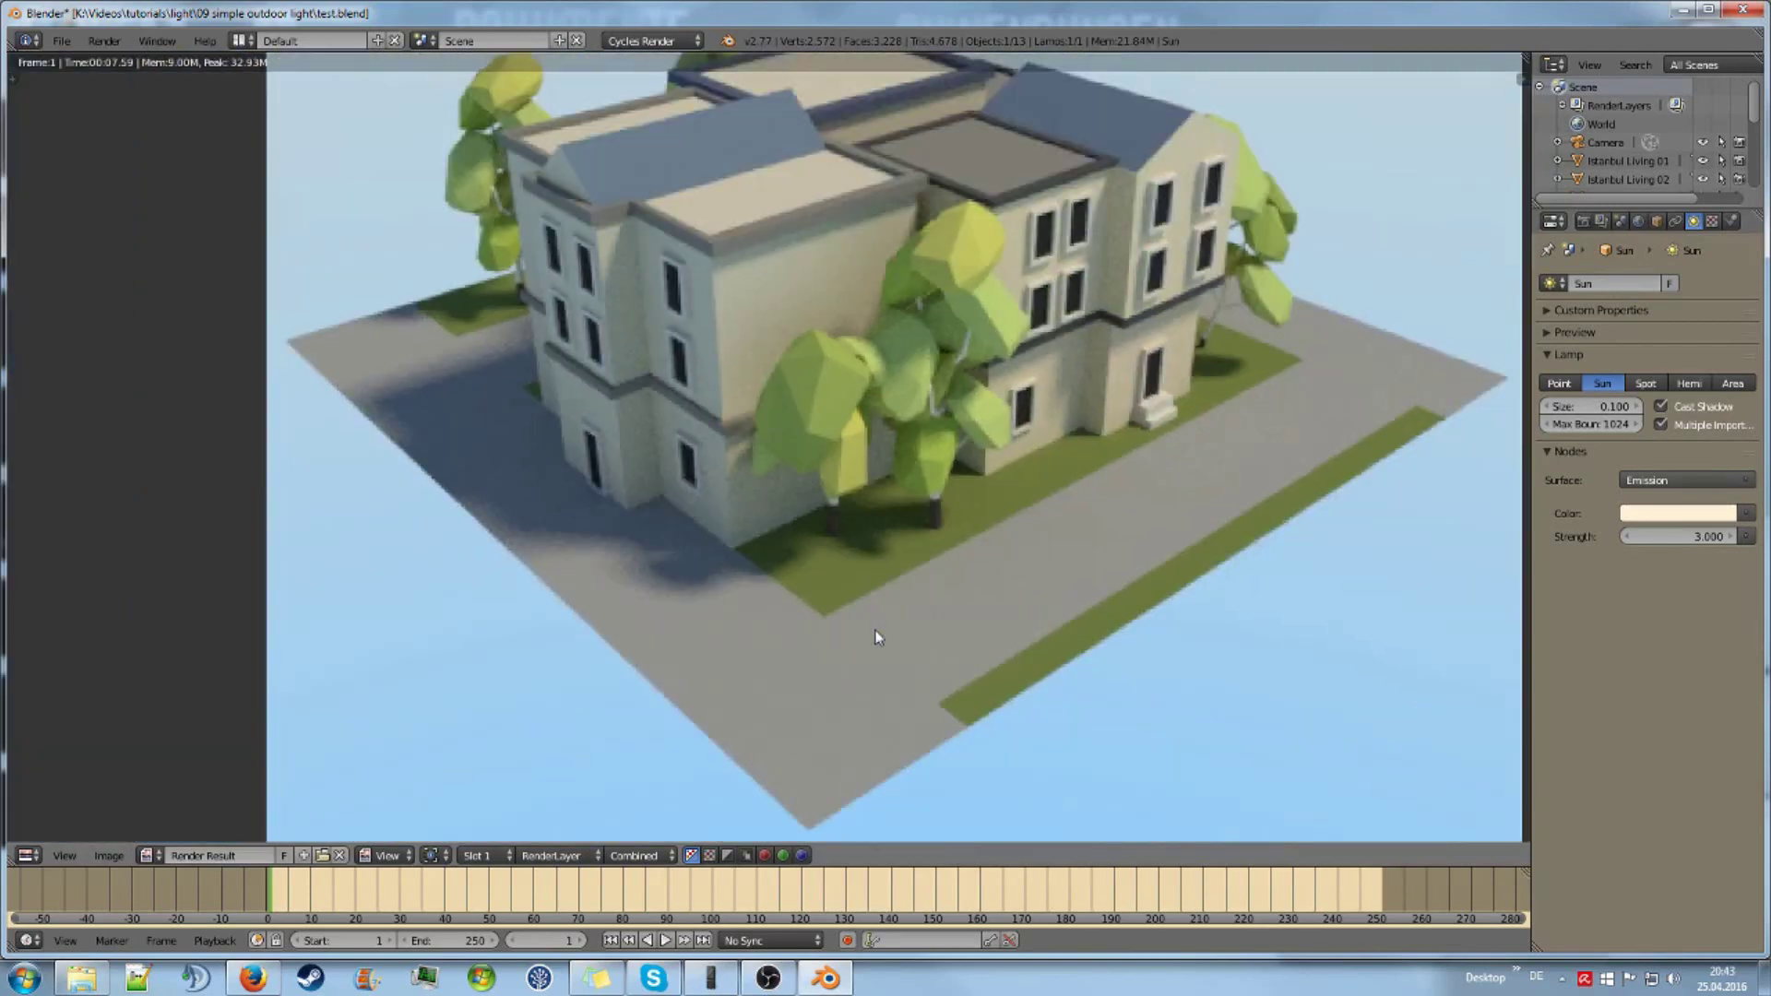
Step: Change the sun lamp size from 0.100 to 0.020
{"action": "left_click", "coordinate": [1586, 407]}
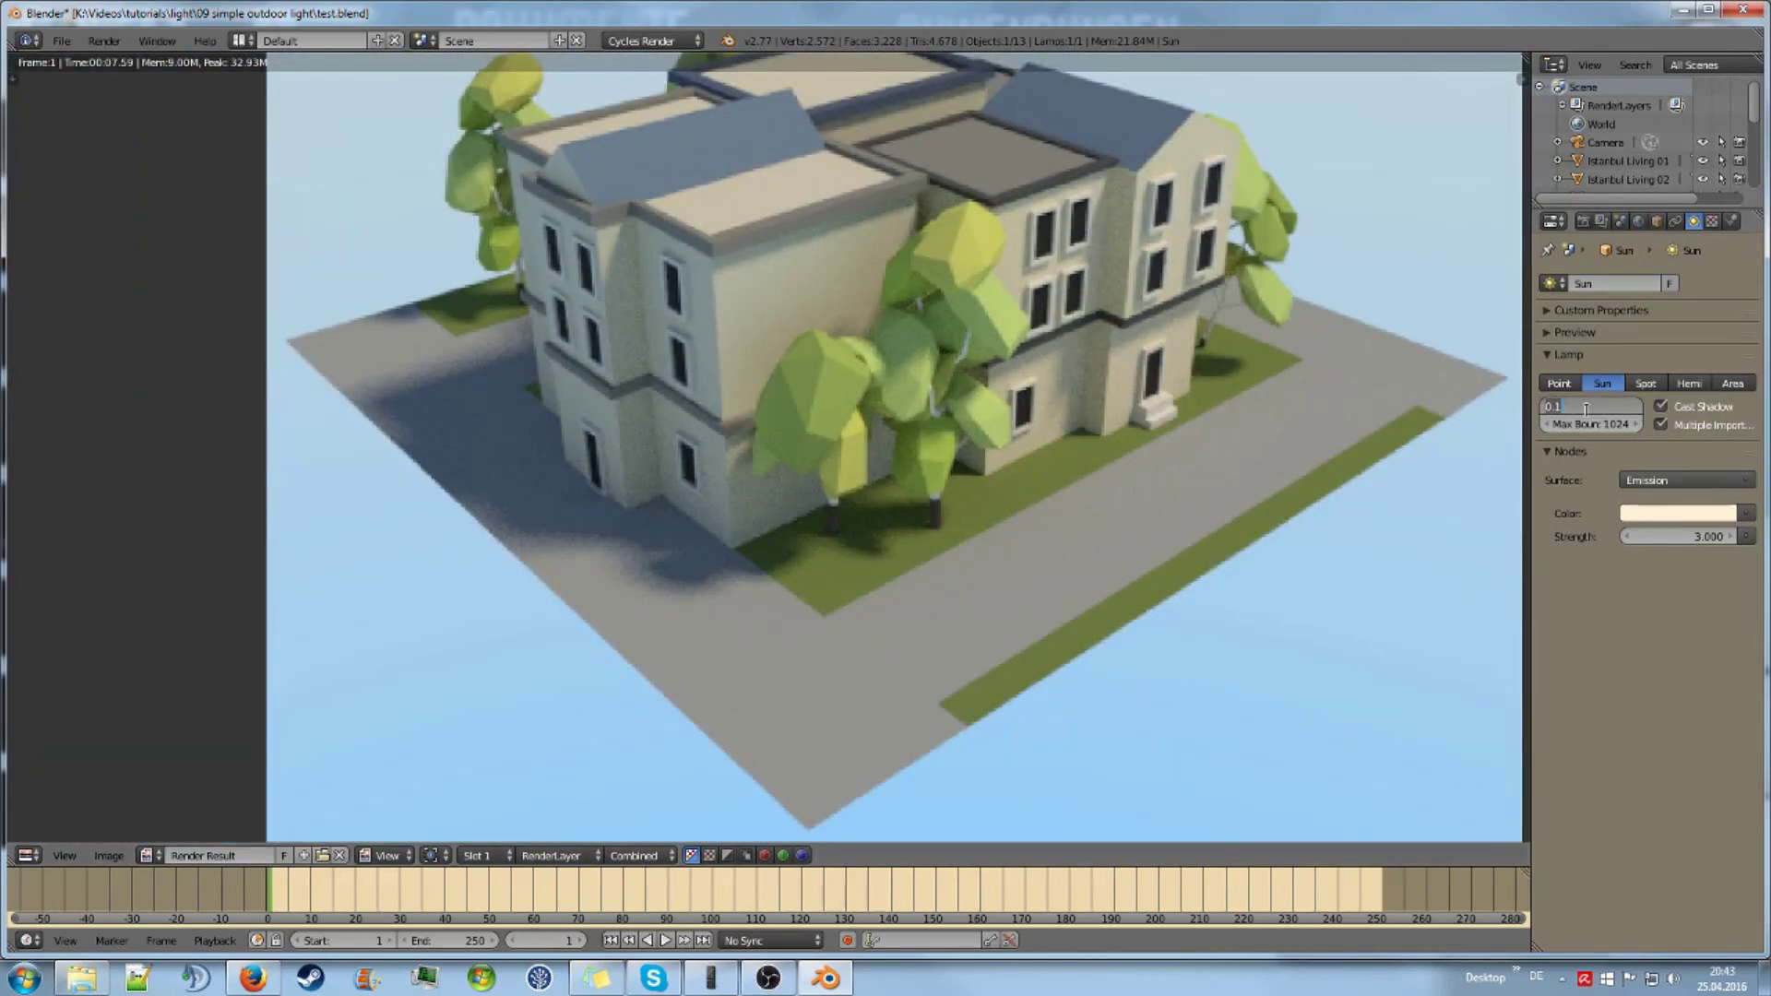
{"action": "key", "text": "BackSpace"}
{"action": "type", "text": "0.02"}
{"action": "key", "text": "Return"}
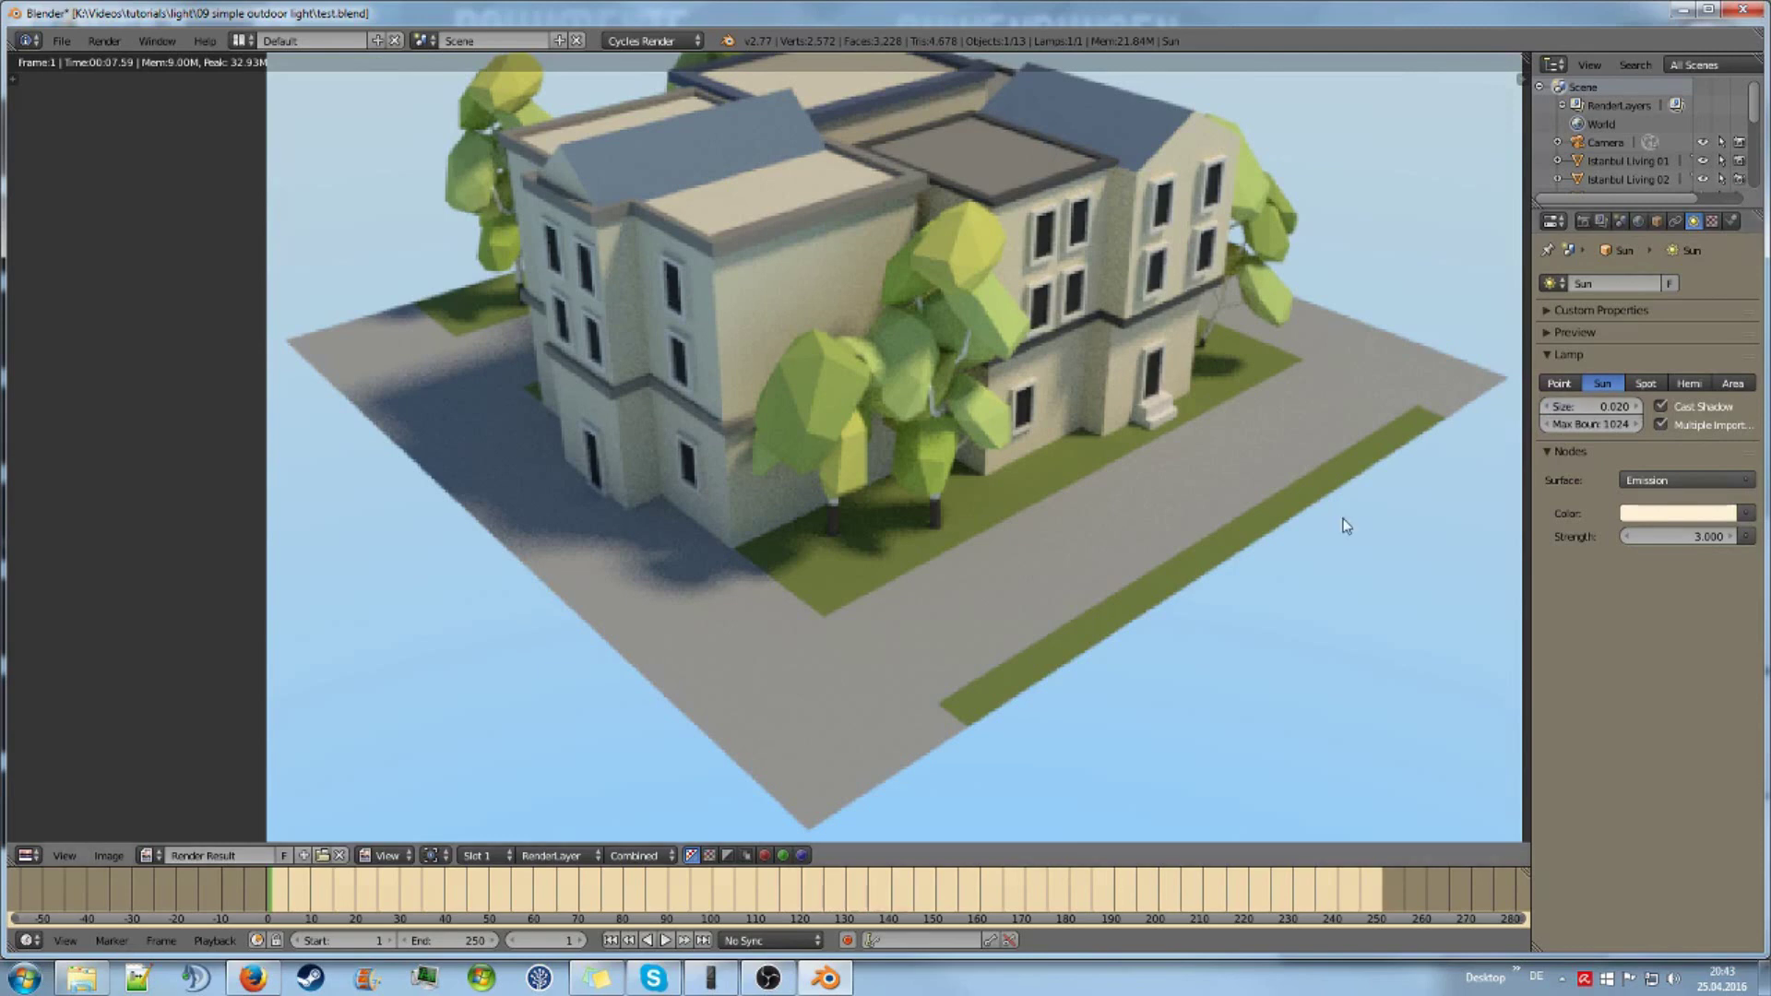
Step: Re-render the scene with the smaller sun and inspect the sharper shadows
{"action": "key", "text": "F12"}
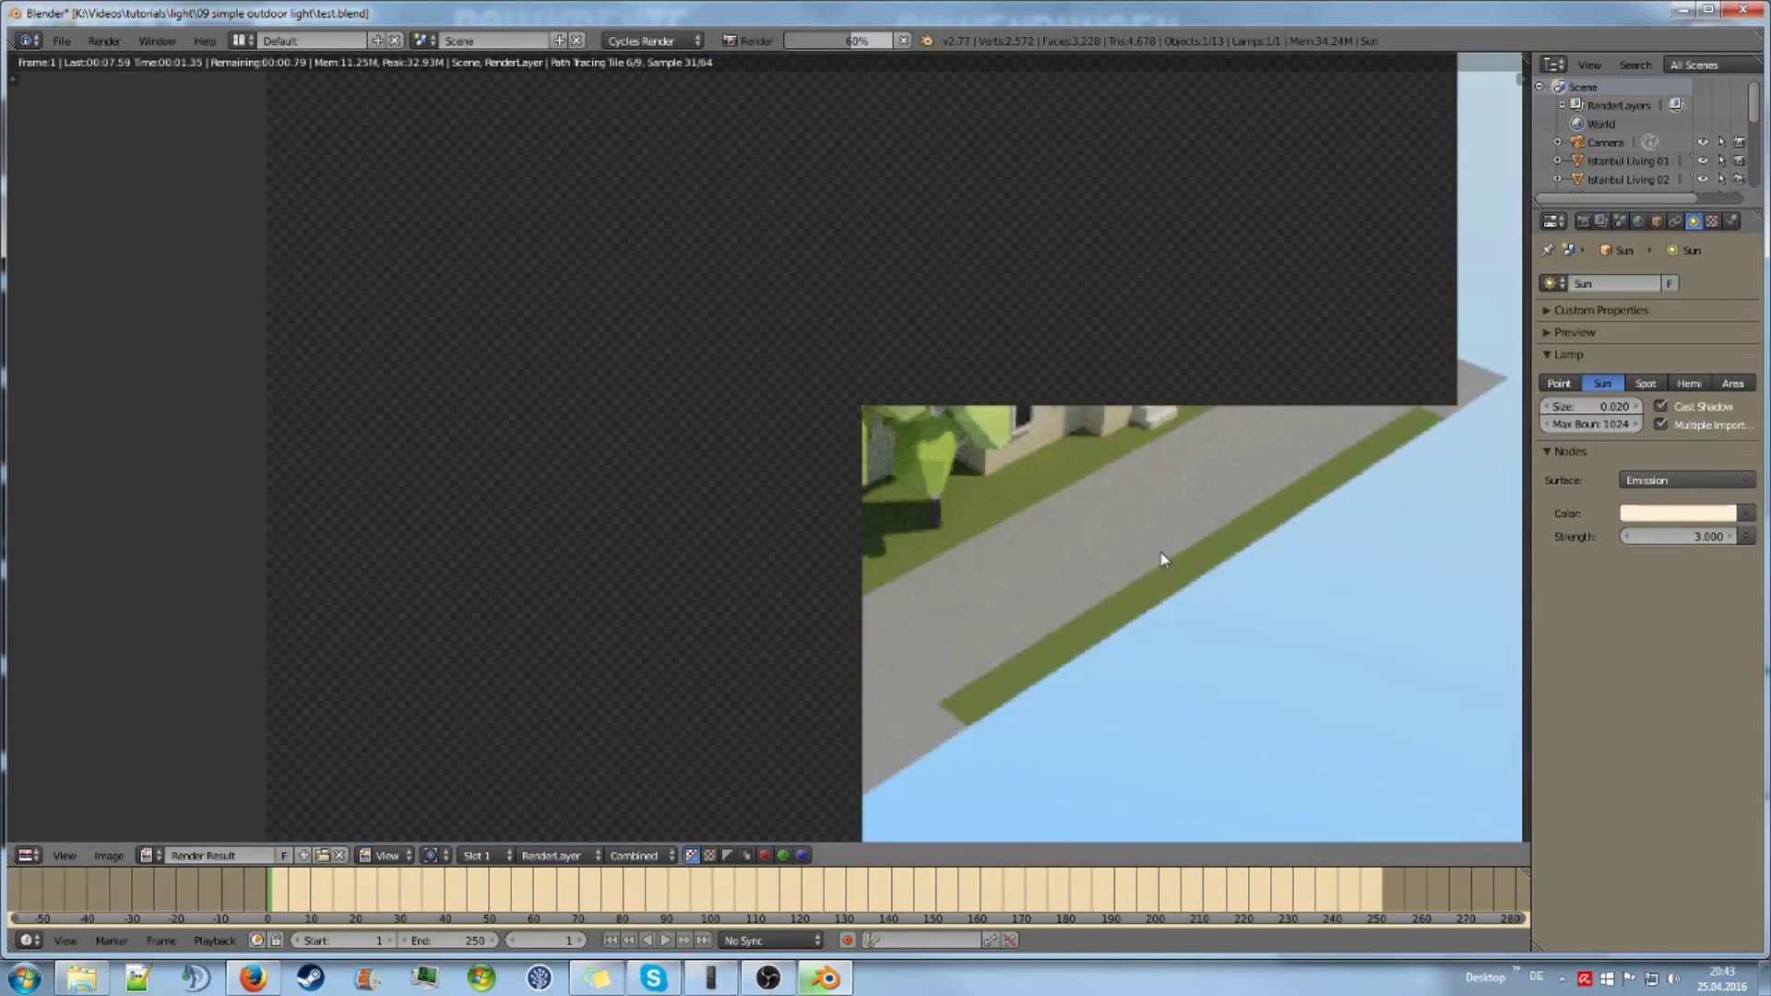
{"action": "scroll", "coordinate": [1020, 600], "scroll_direction": "down", "scroll_amount": 2}
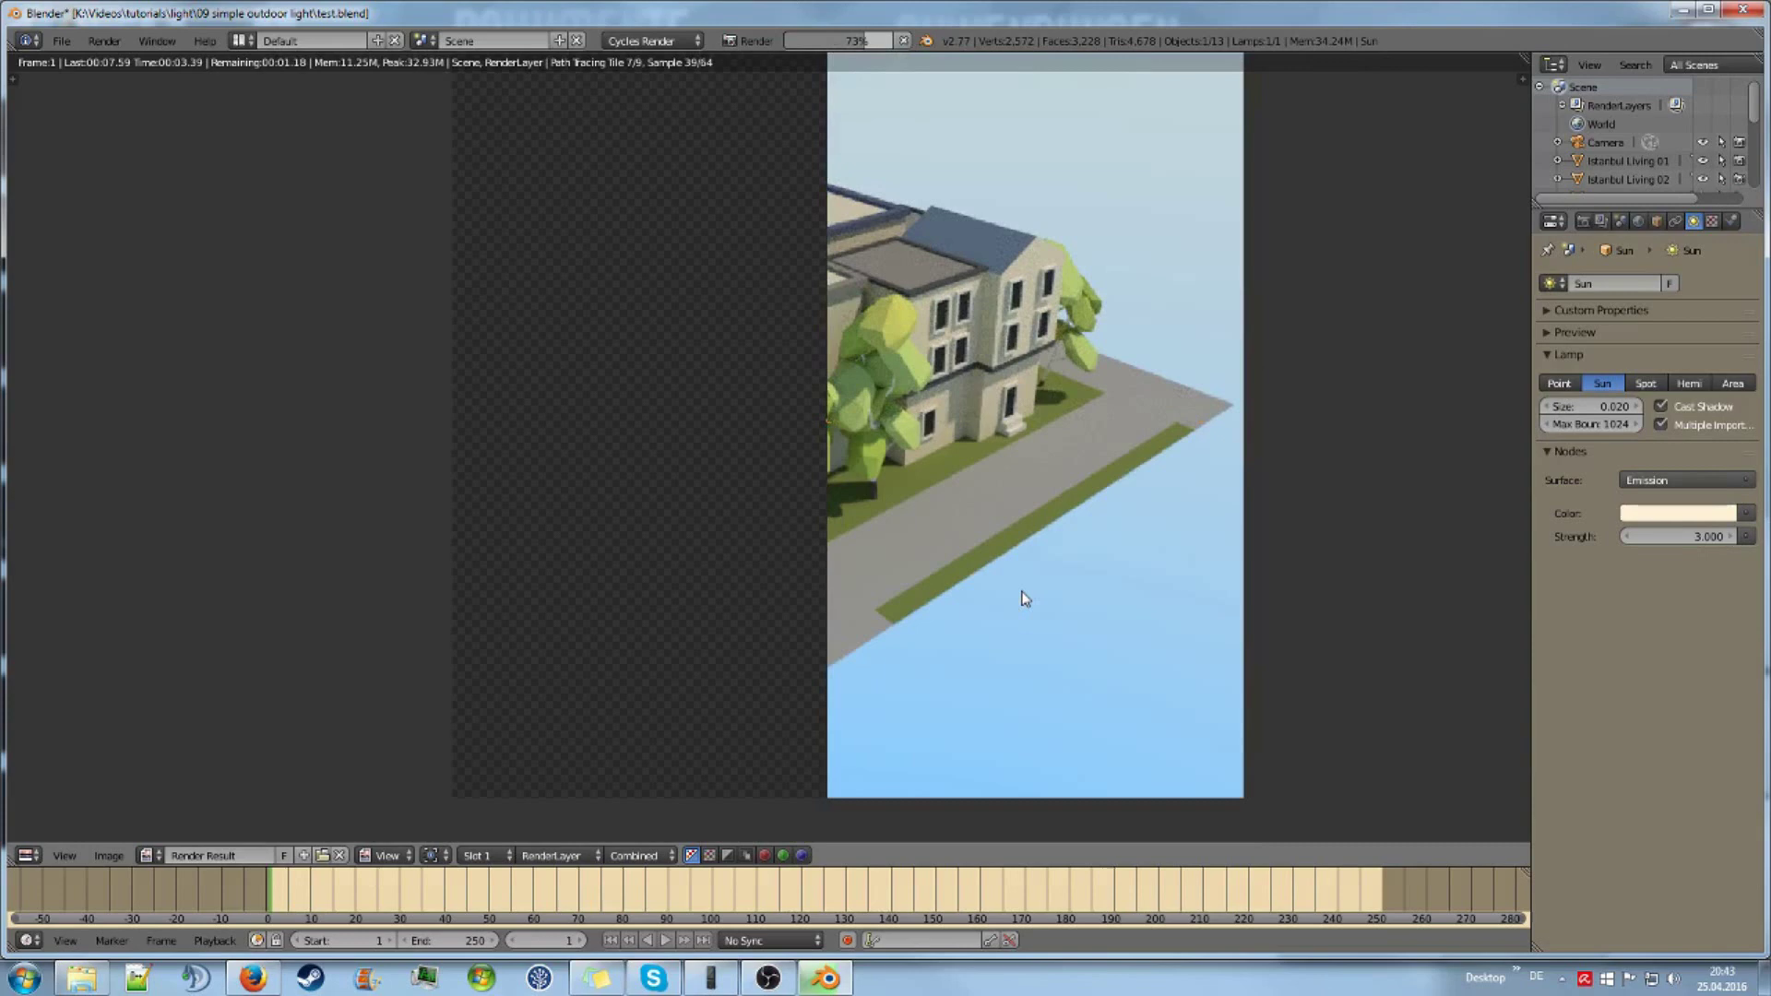
{"action": "scroll", "coordinate": [1024, 599], "scroll_direction": "up", "scroll_amount": 1}
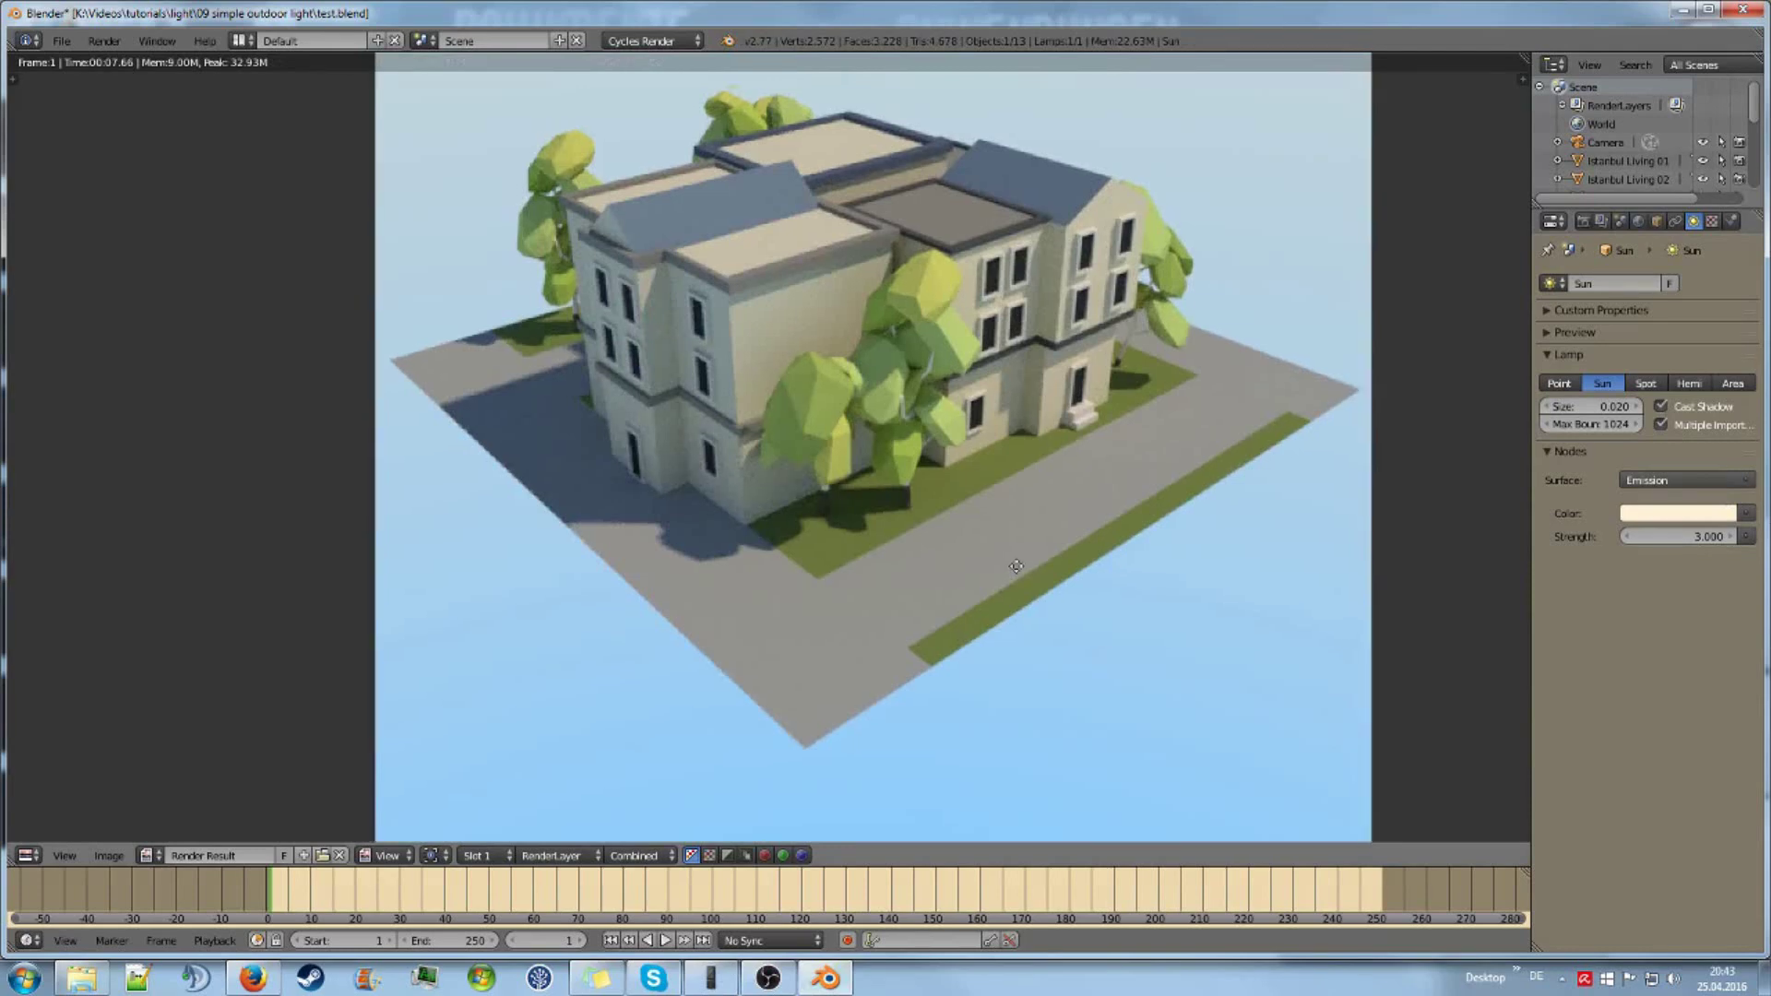
{"action": "scroll", "coordinate": [1010, 579], "scroll_direction": "down", "scroll_amount": 2}
{"action": "scroll", "coordinate": [998, 585], "scroll_direction": "up", "scroll_amount": 1}
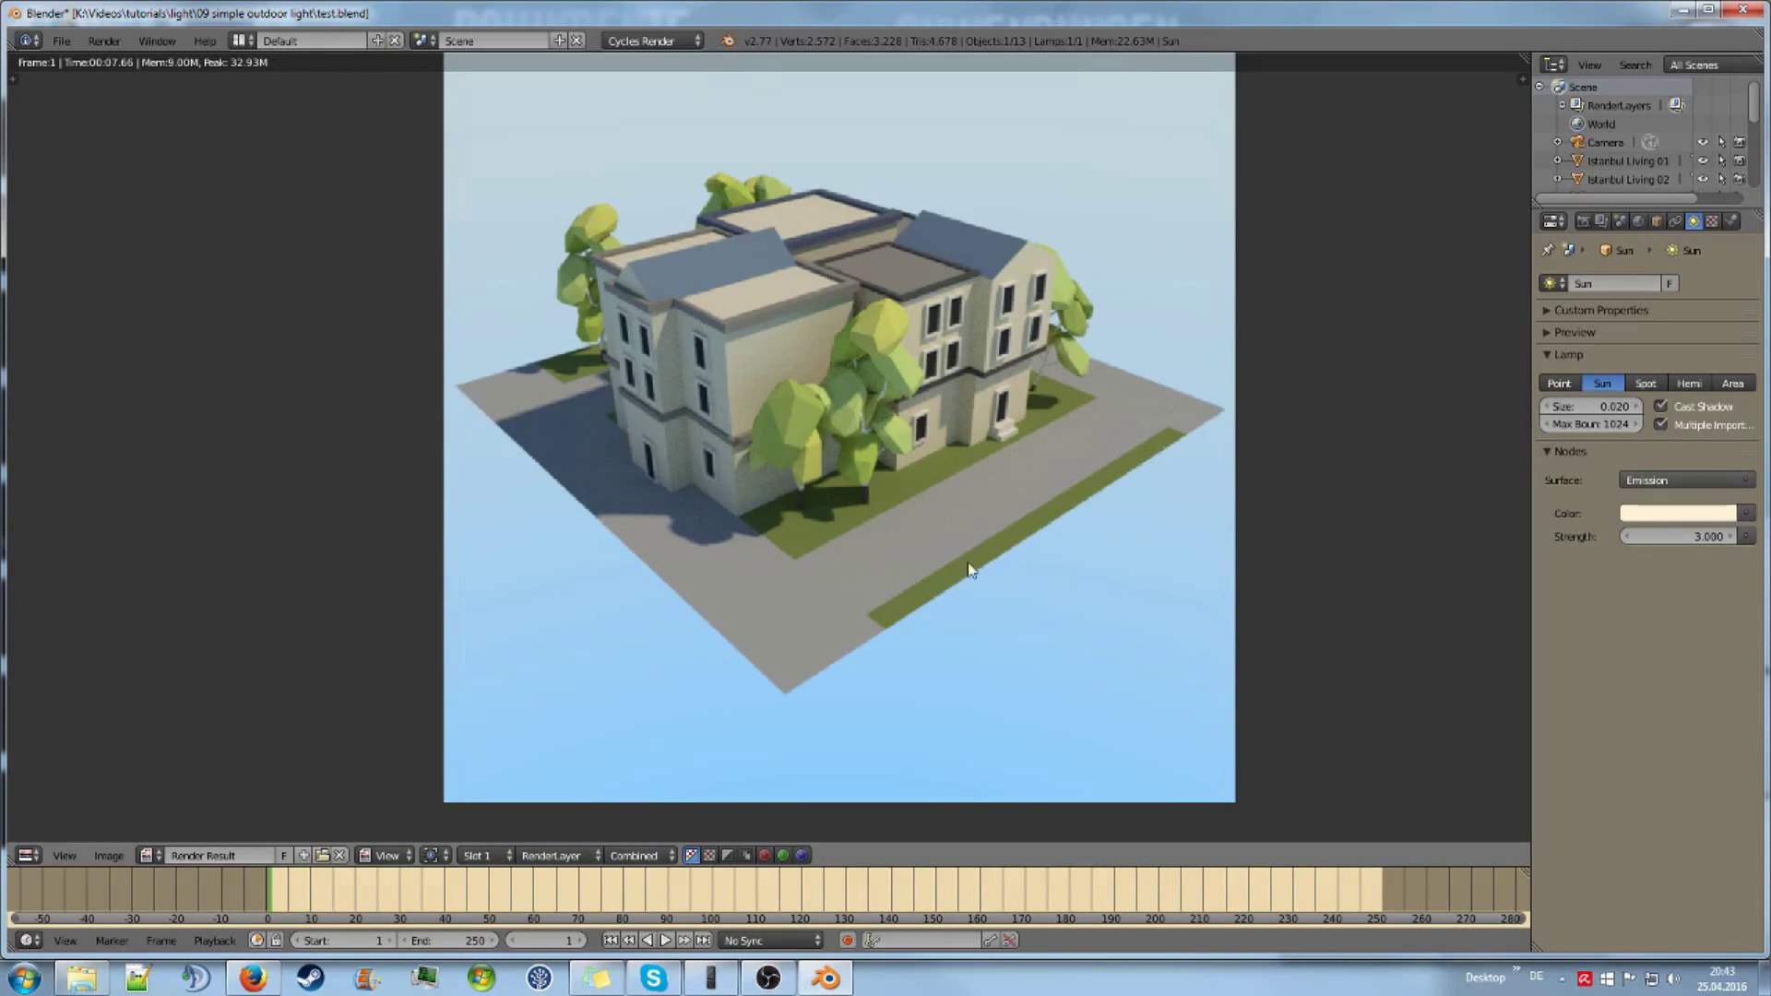
{"action": "scroll", "coordinate": [710, 581], "scroll_direction": "up", "scroll_amount": 3}
{"action": "scroll", "coordinate": [710, 581], "scroll_direction": "down", "scroll_amount": 2}
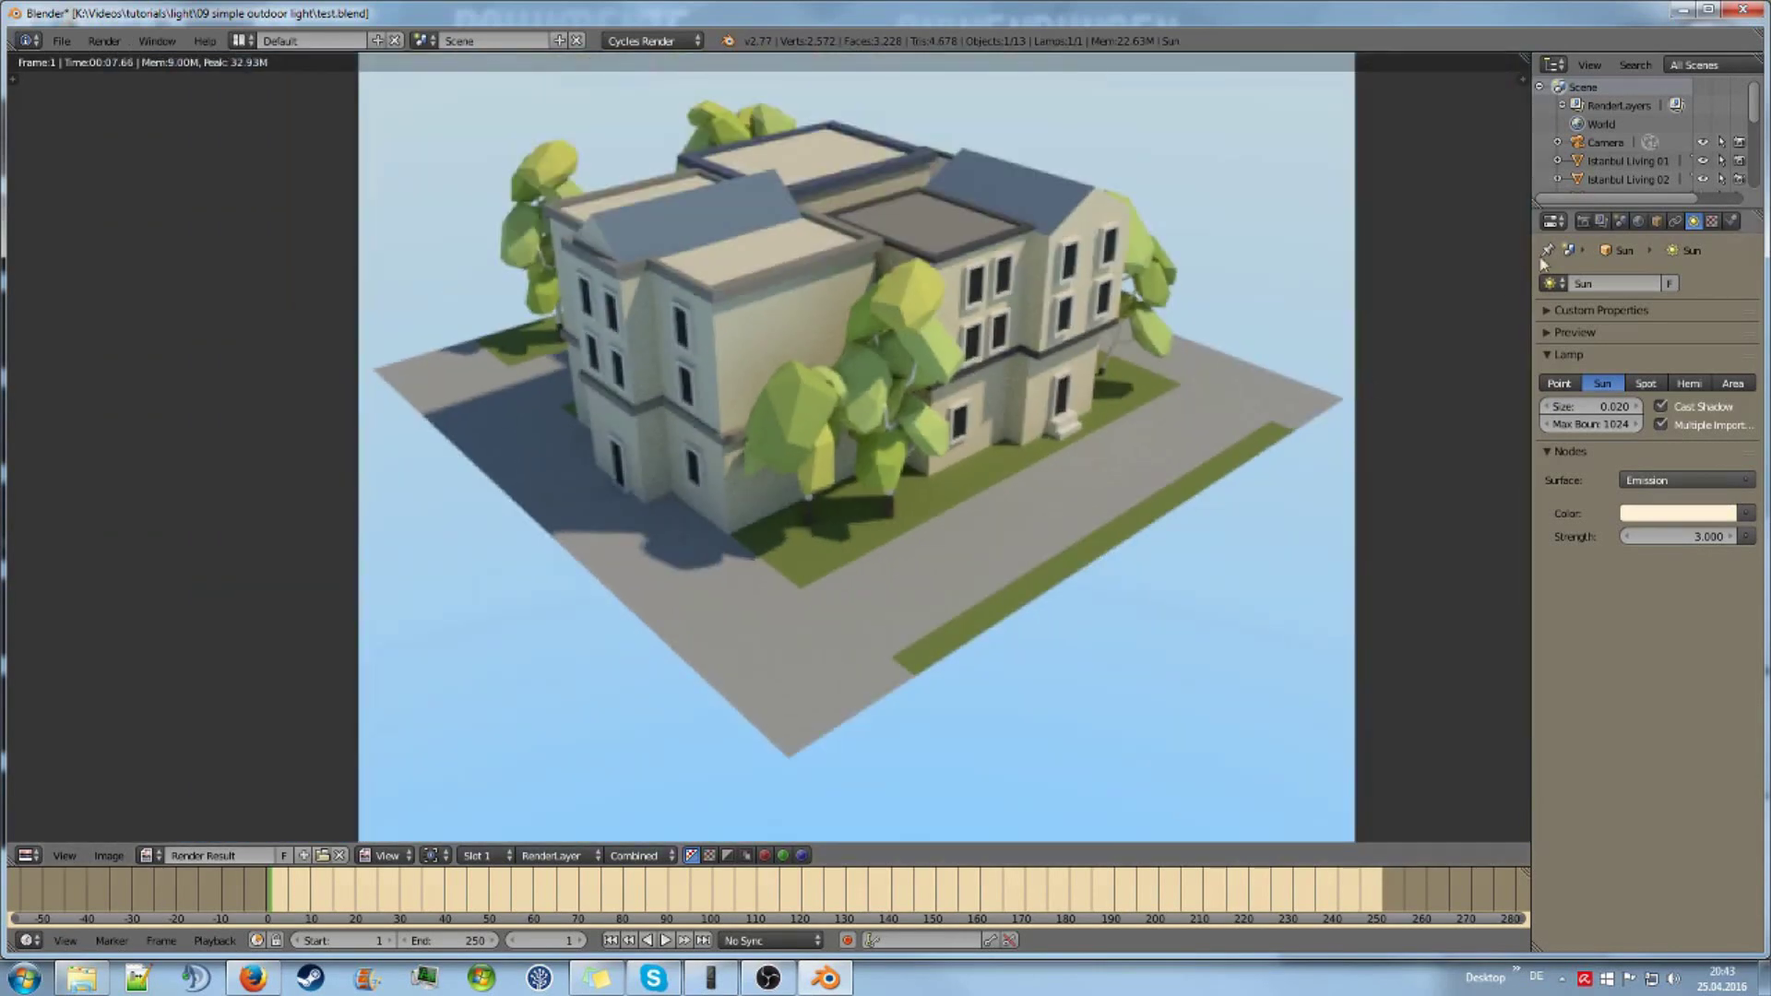
Step: Set the render resolution to 100% of 1080 × 1080 px and render
{"action": "left_click", "coordinate": [1583, 223]}
{"action": "left_click_drag", "start_coordinate": [1605, 460], "coordinate": [1632, 460]}
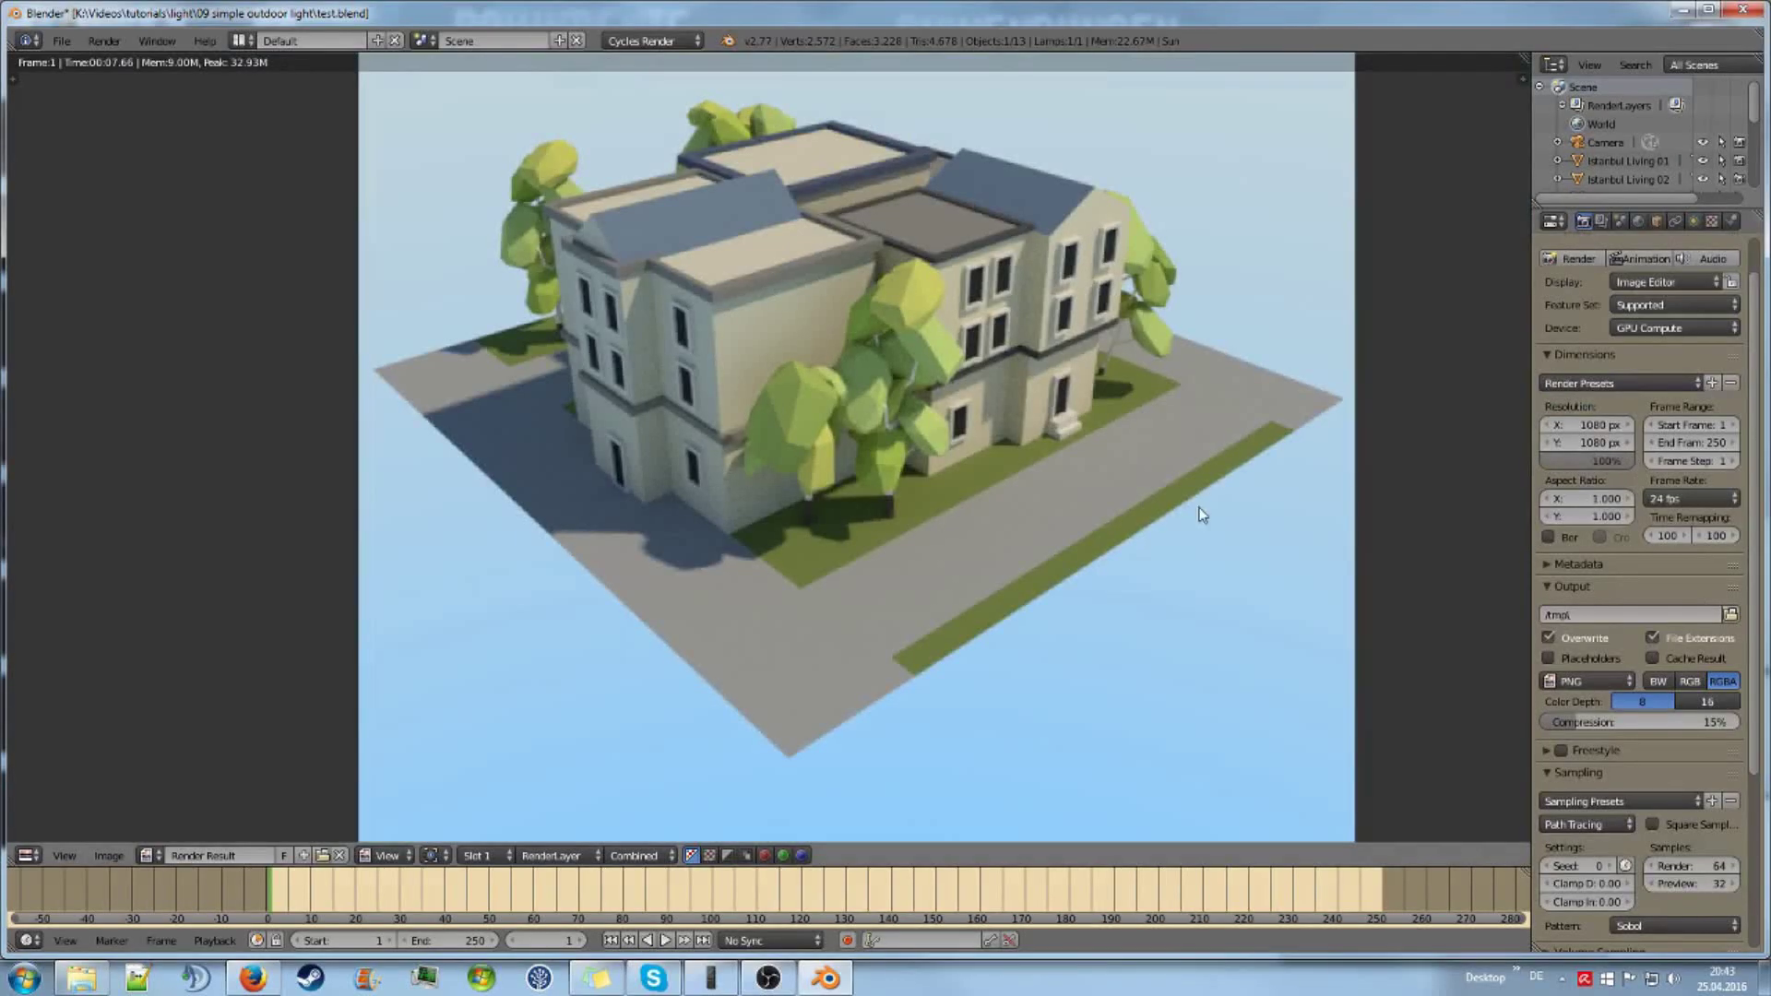
{"action": "key", "text": "F12"}
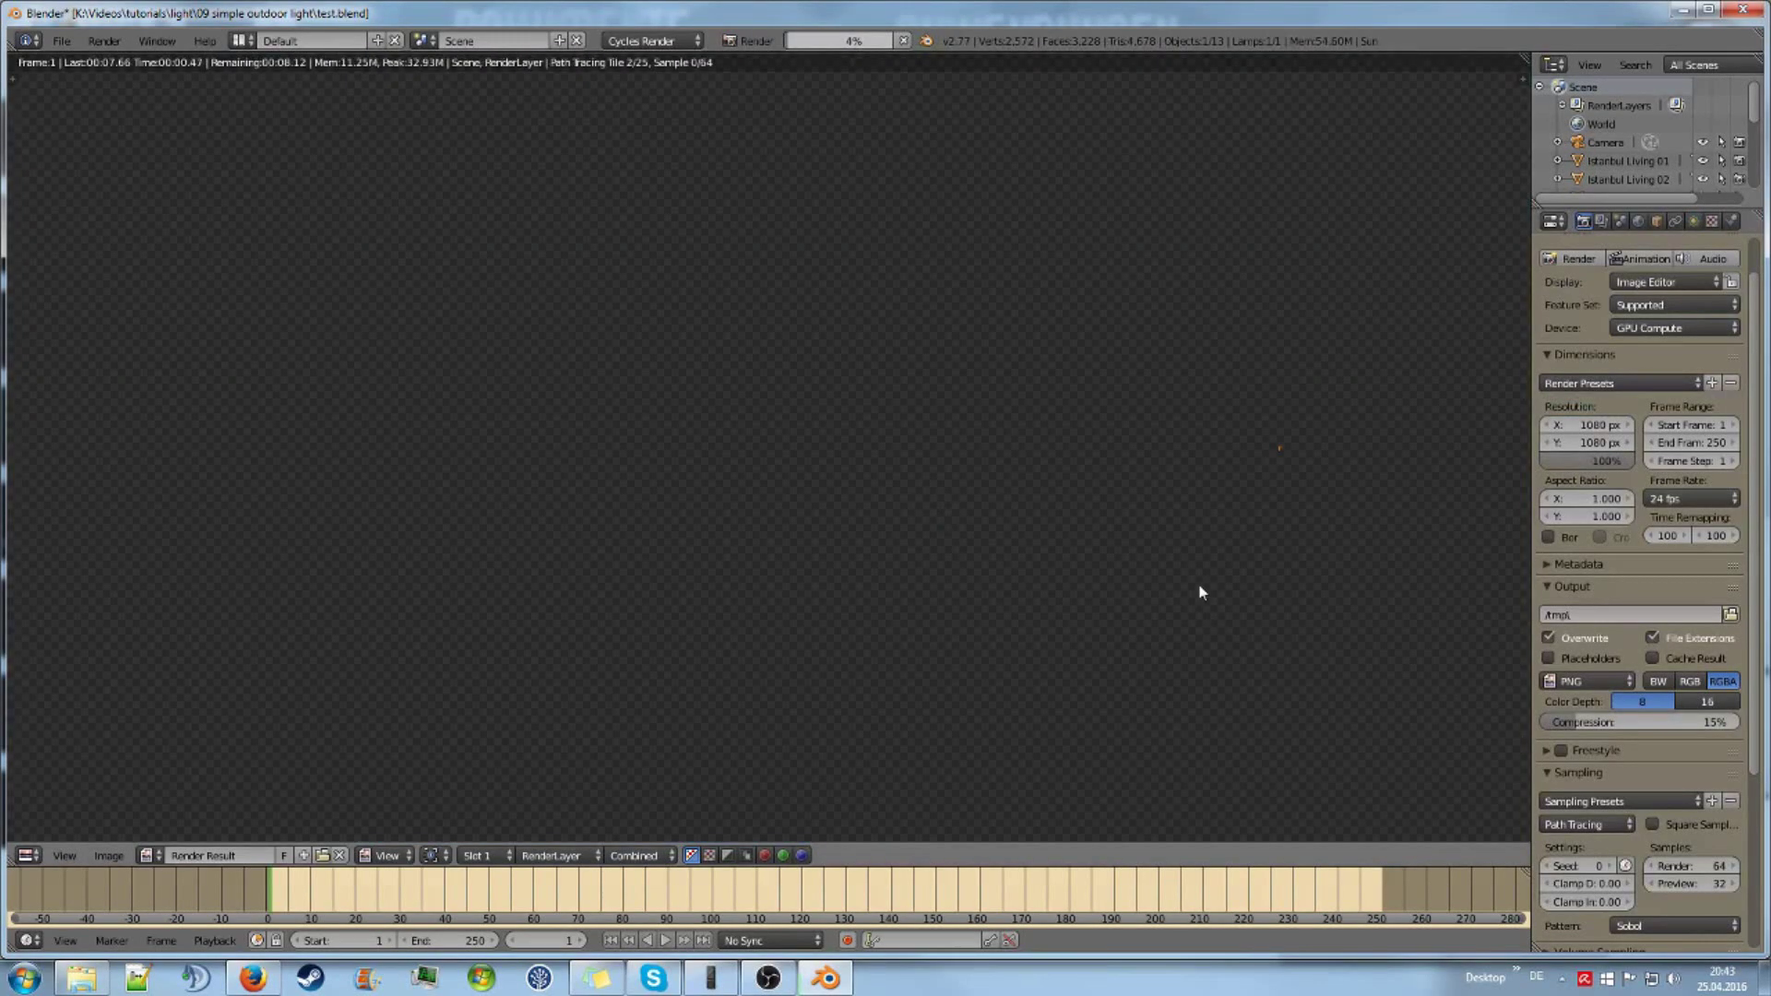
Step: Zoom and pan the full-resolution render to check the building and tree shadows
{"action": "scroll", "coordinate": [1015, 457], "scroll_direction": "down", "scroll_amount": 2}
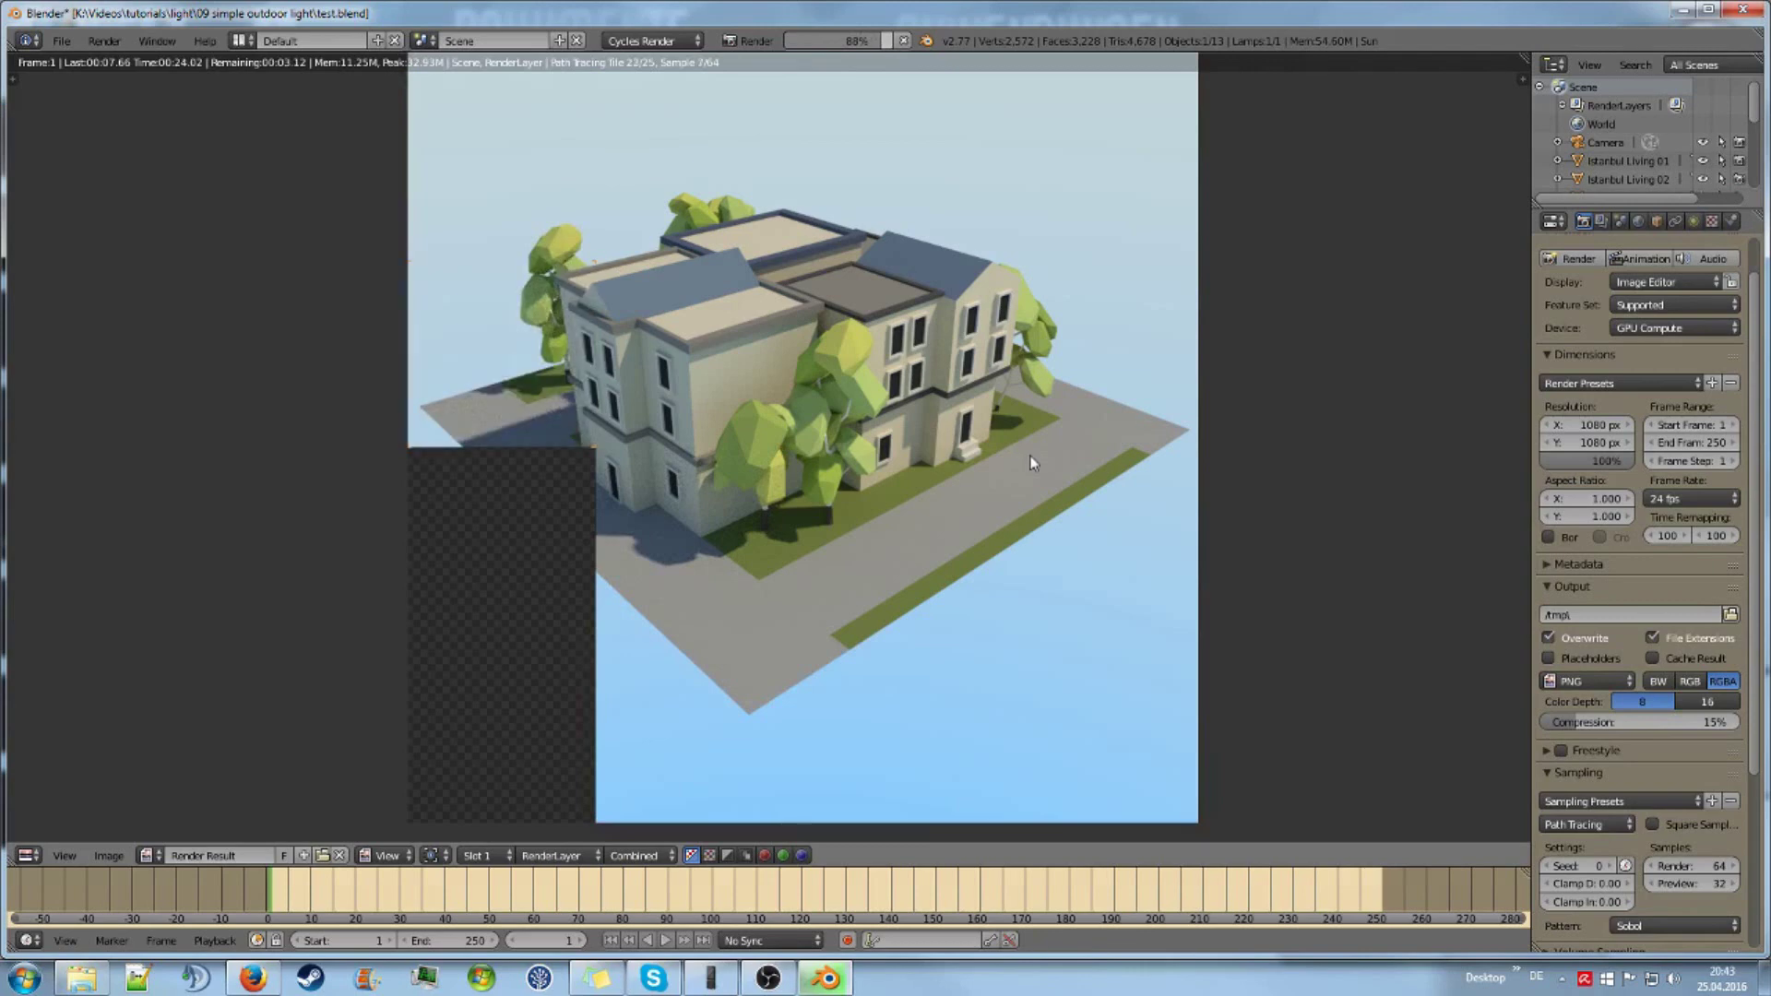
{"action": "middle_click_drag", "start_coordinate": [1015, 451], "coordinate": [1043, 456]}
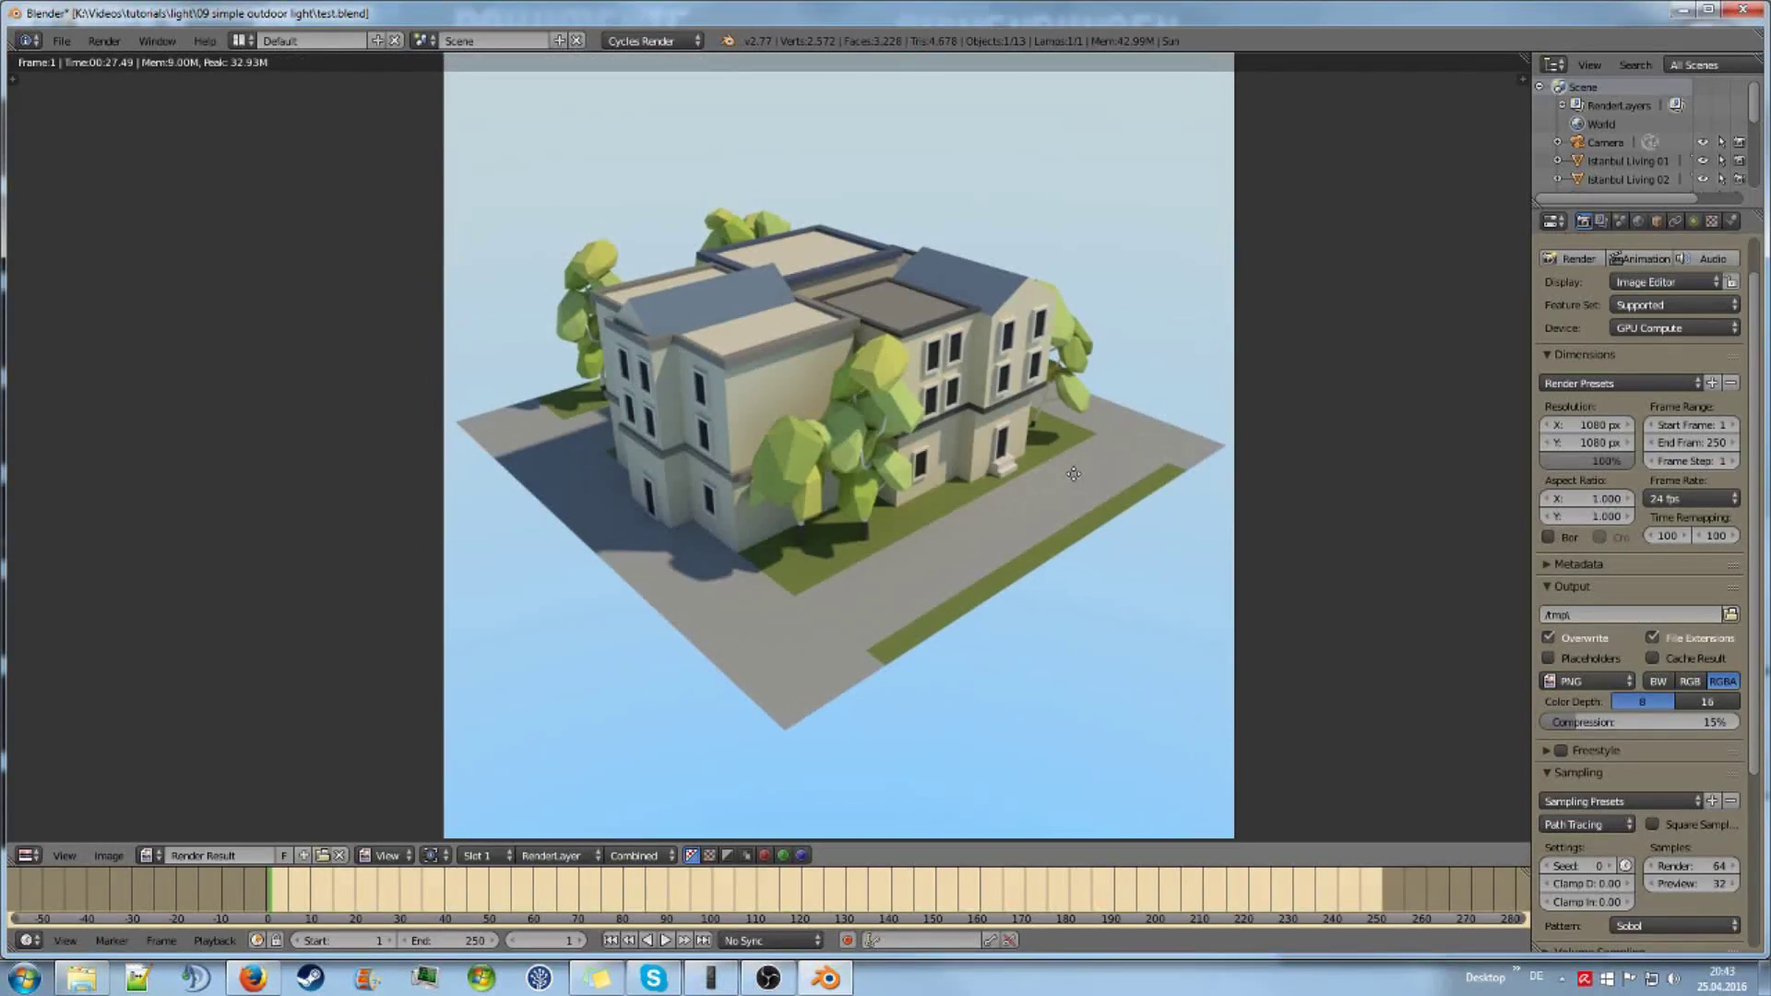
{"action": "scroll", "coordinate": [1072, 480], "scroll_direction": "down", "scroll_amount": 1}
{"action": "scroll", "coordinate": [1077, 490], "scroll_direction": "up", "scroll_amount": 1}
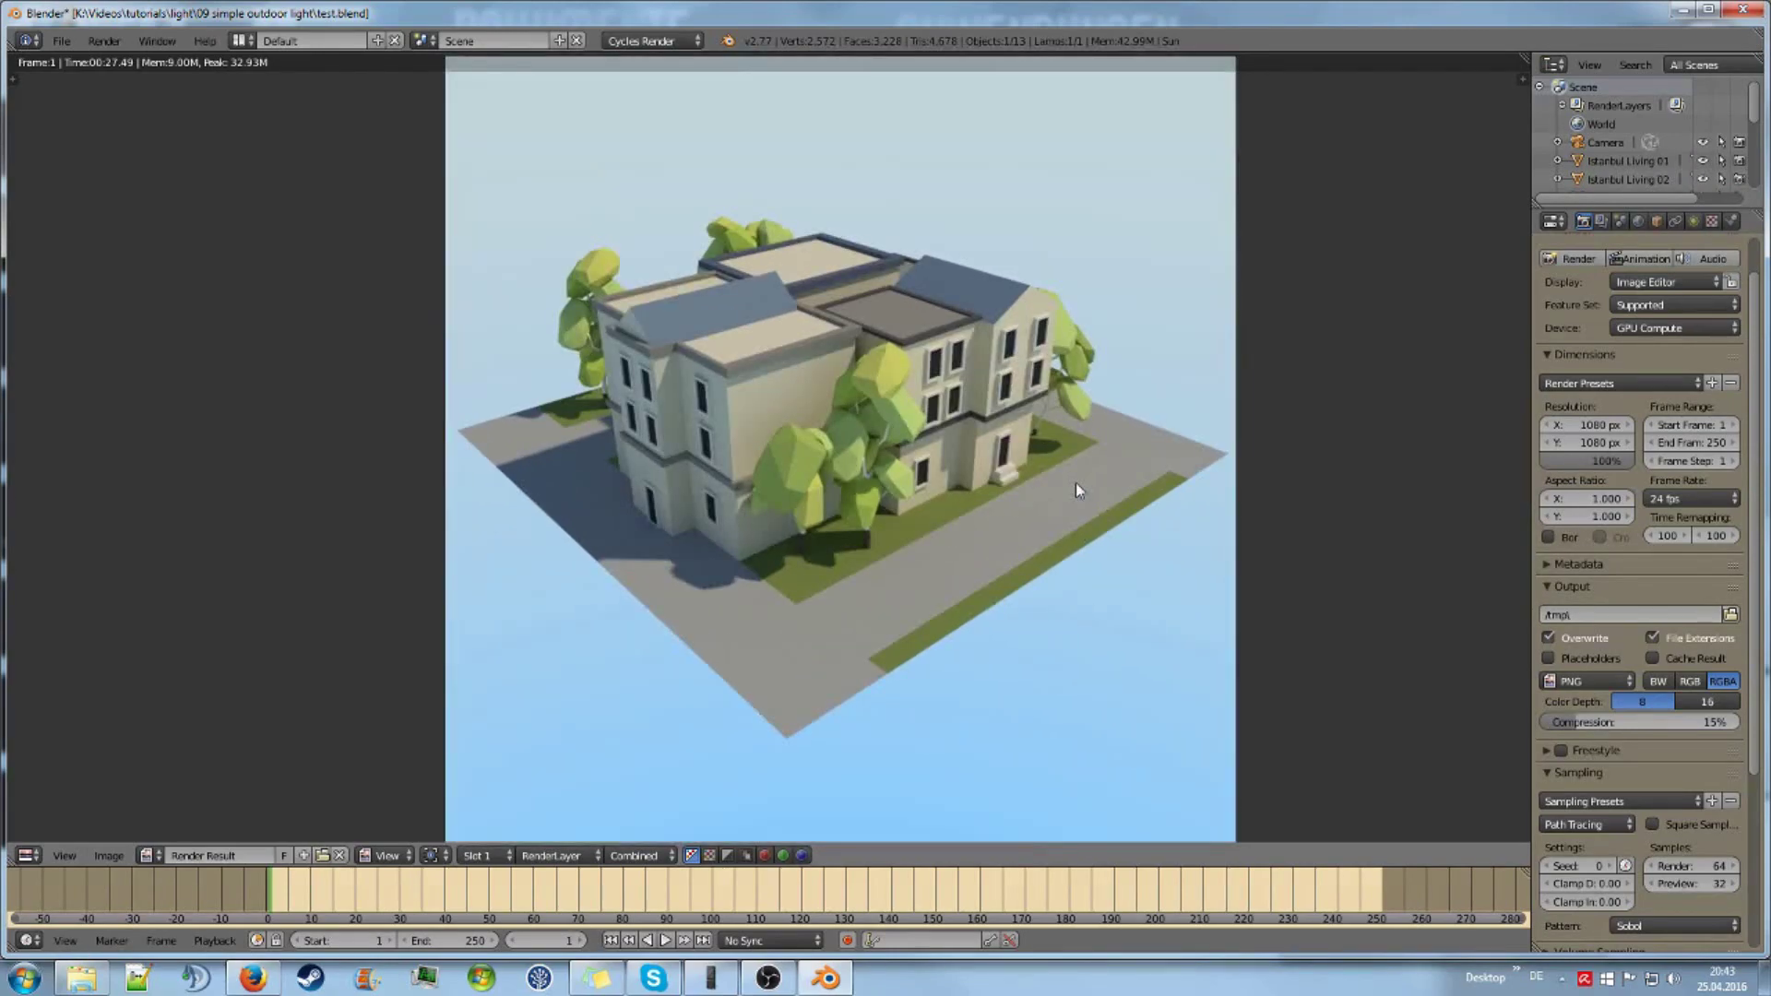
{"action": "scroll", "coordinate": [860, 590], "scroll_direction": "up", "scroll_amount": 8}
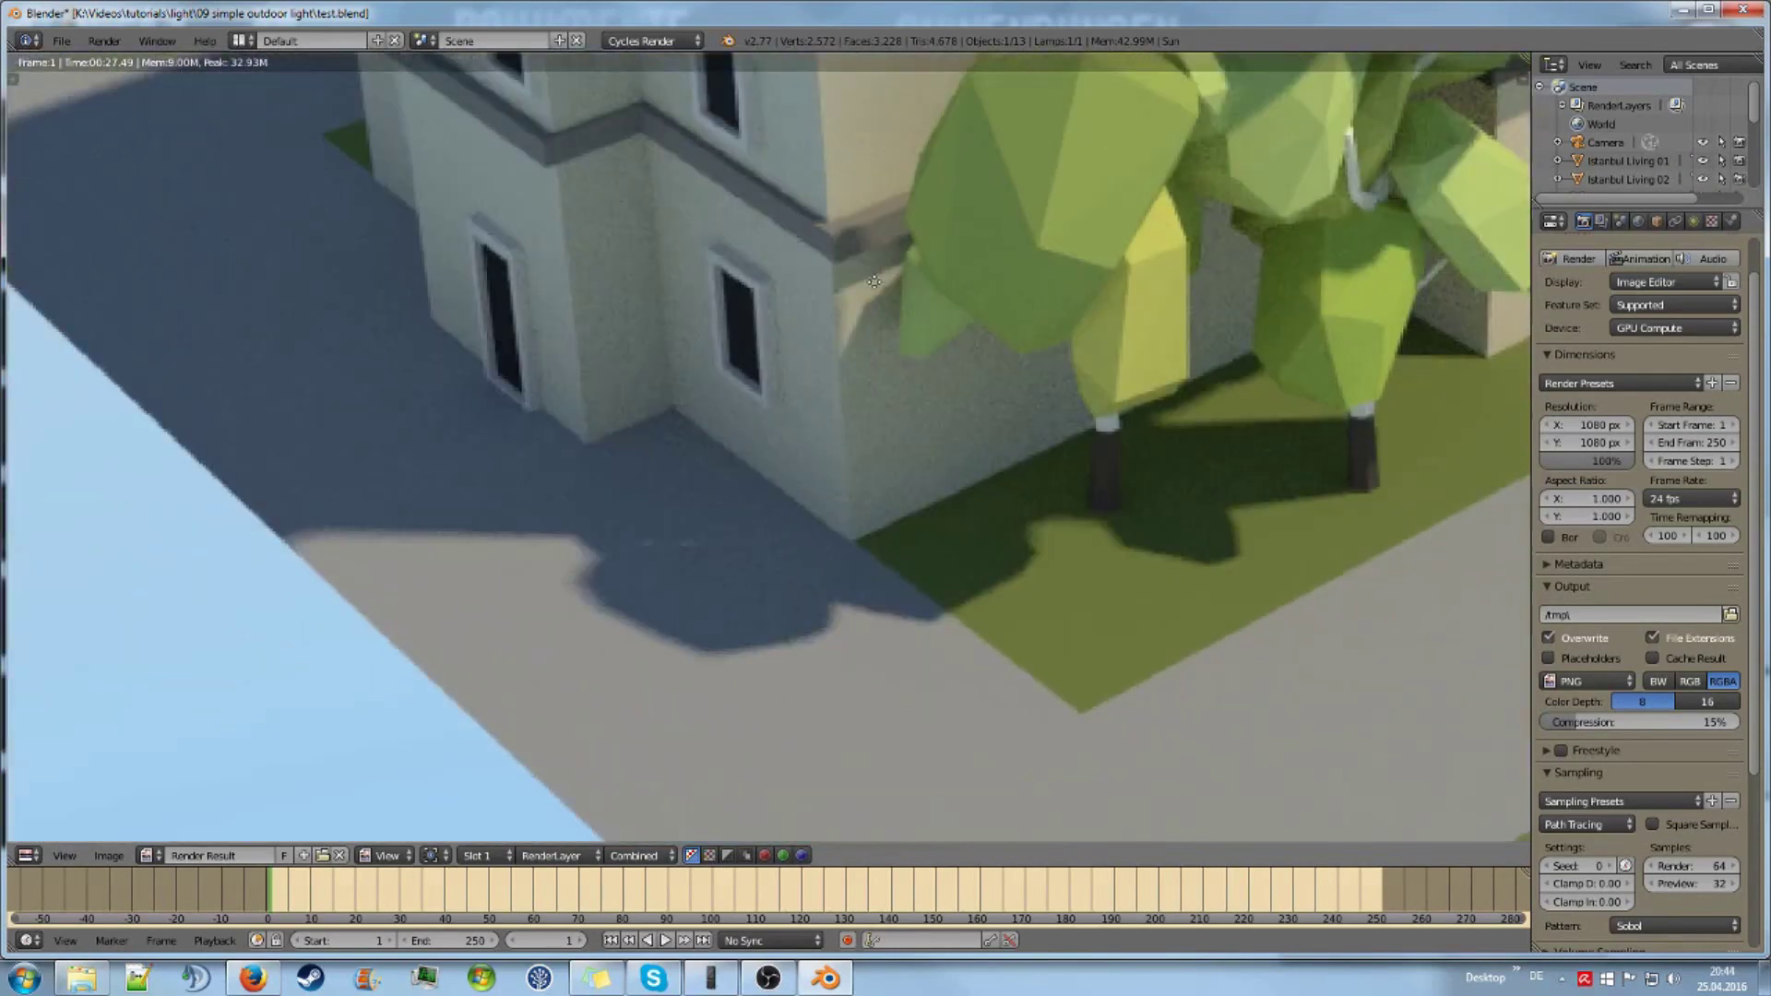
{"action": "scroll", "coordinate": [707, 692], "scroll_direction": "down", "scroll_amount": 8}
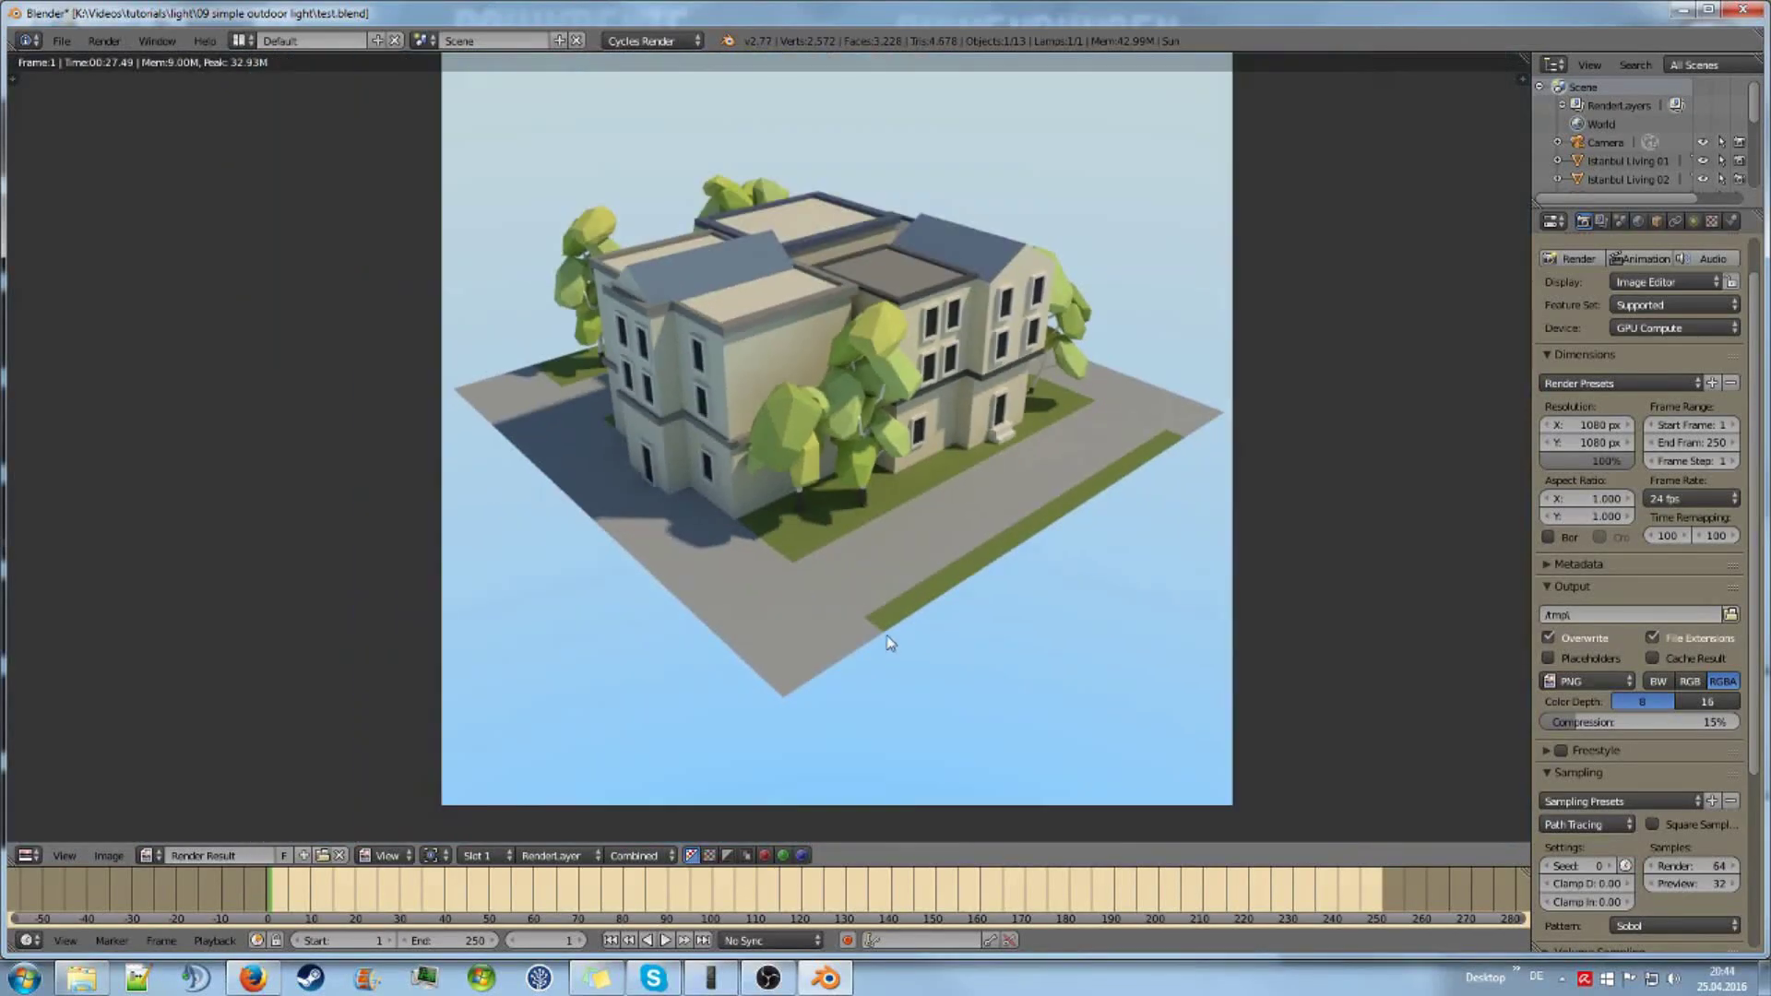
{"action": "middle_click_drag", "start_coordinate": [889, 643], "coordinate": [902, 655]}
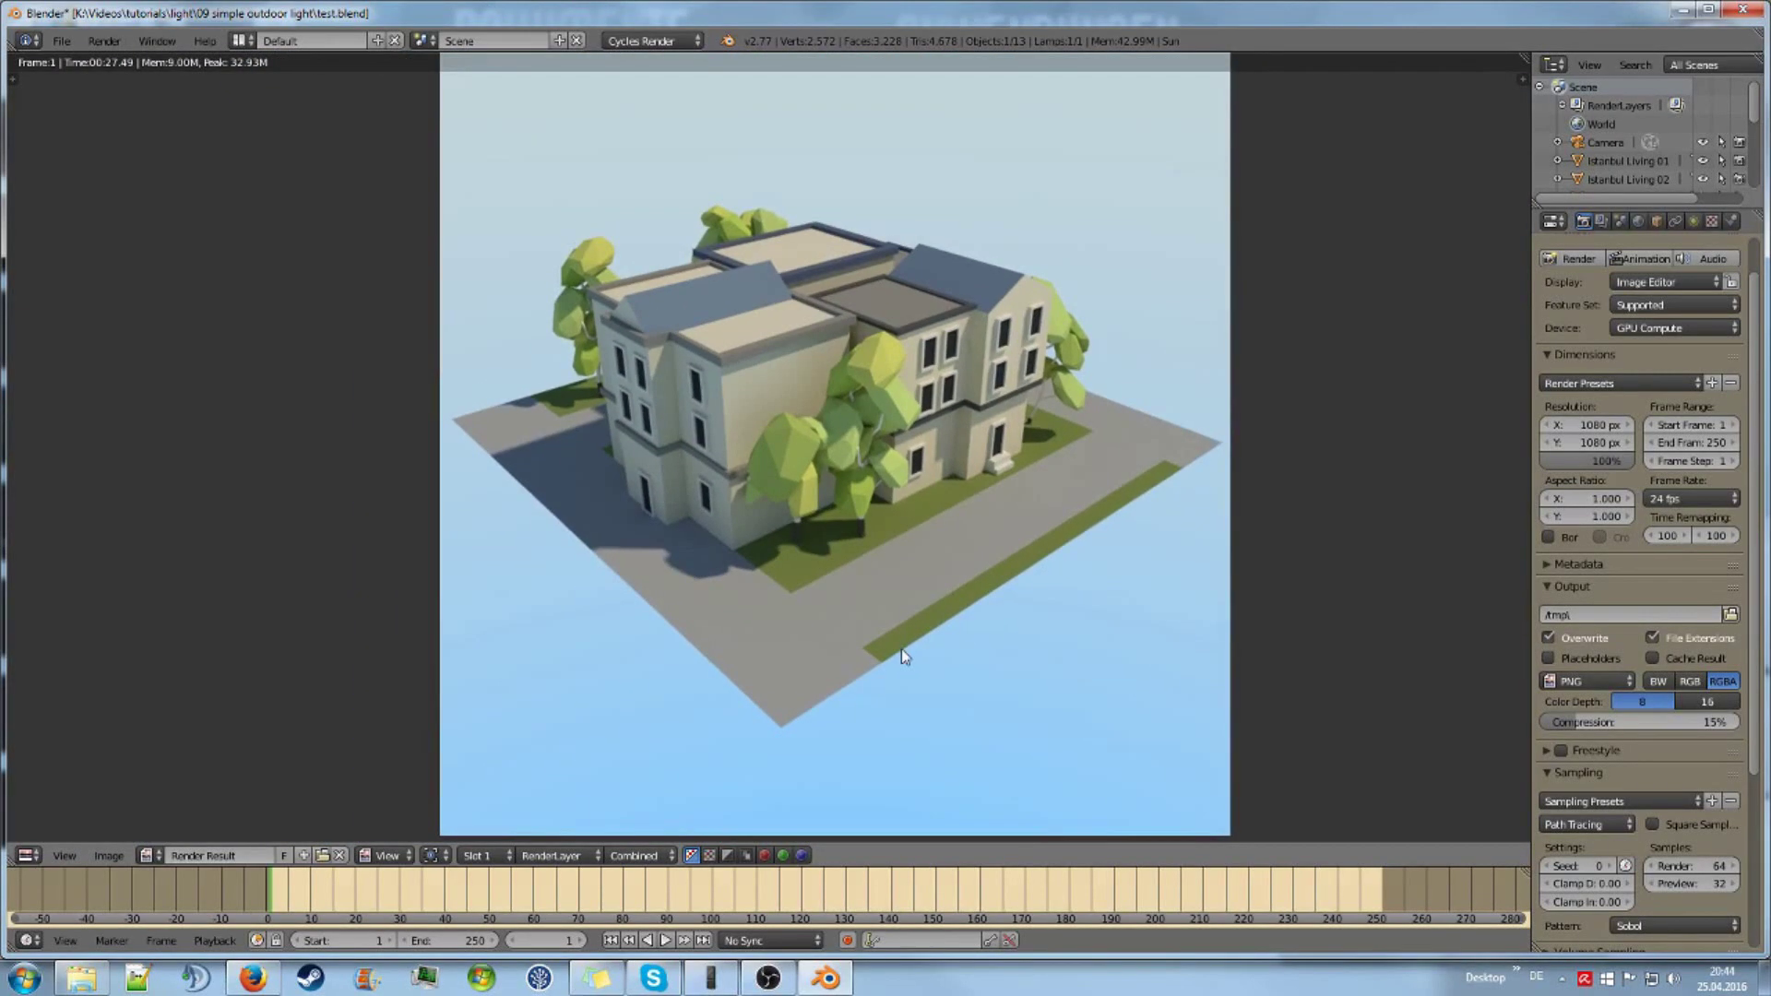
Step: Switch the World Color input from Sky Texture to an Environment Texture
{"action": "key", "text": "Escape"}
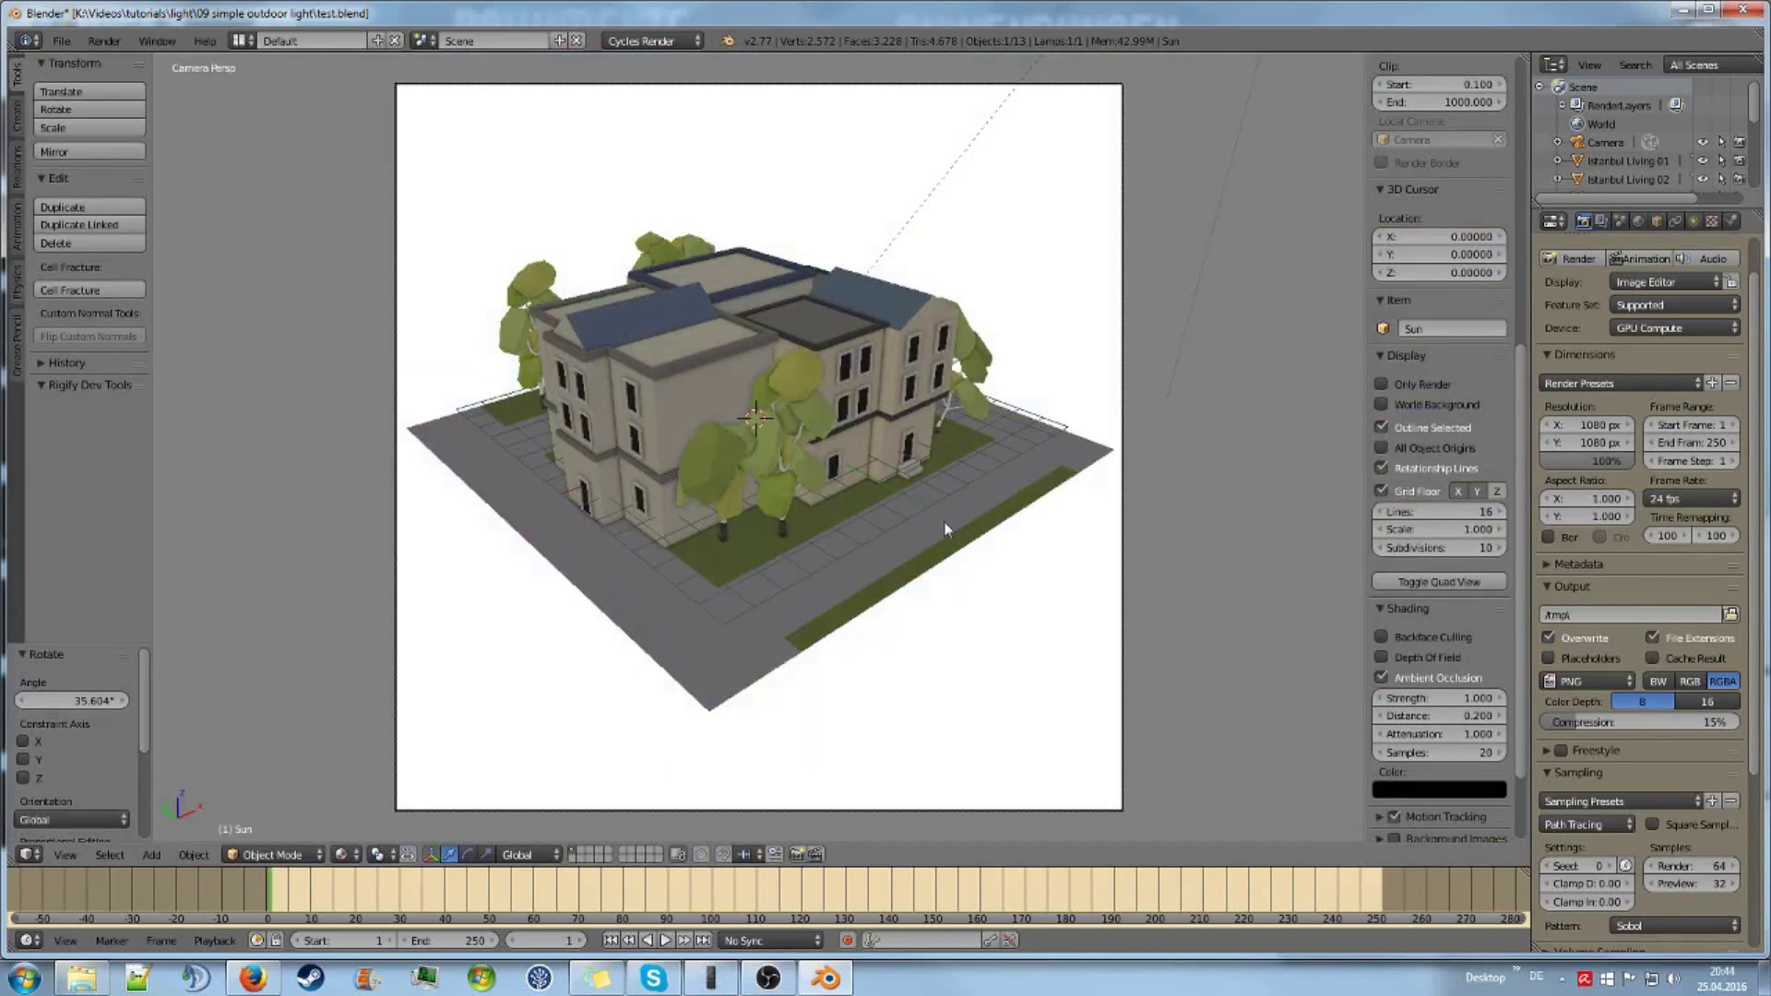
{"action": "left_click", "coordinate": [1639, 222]}
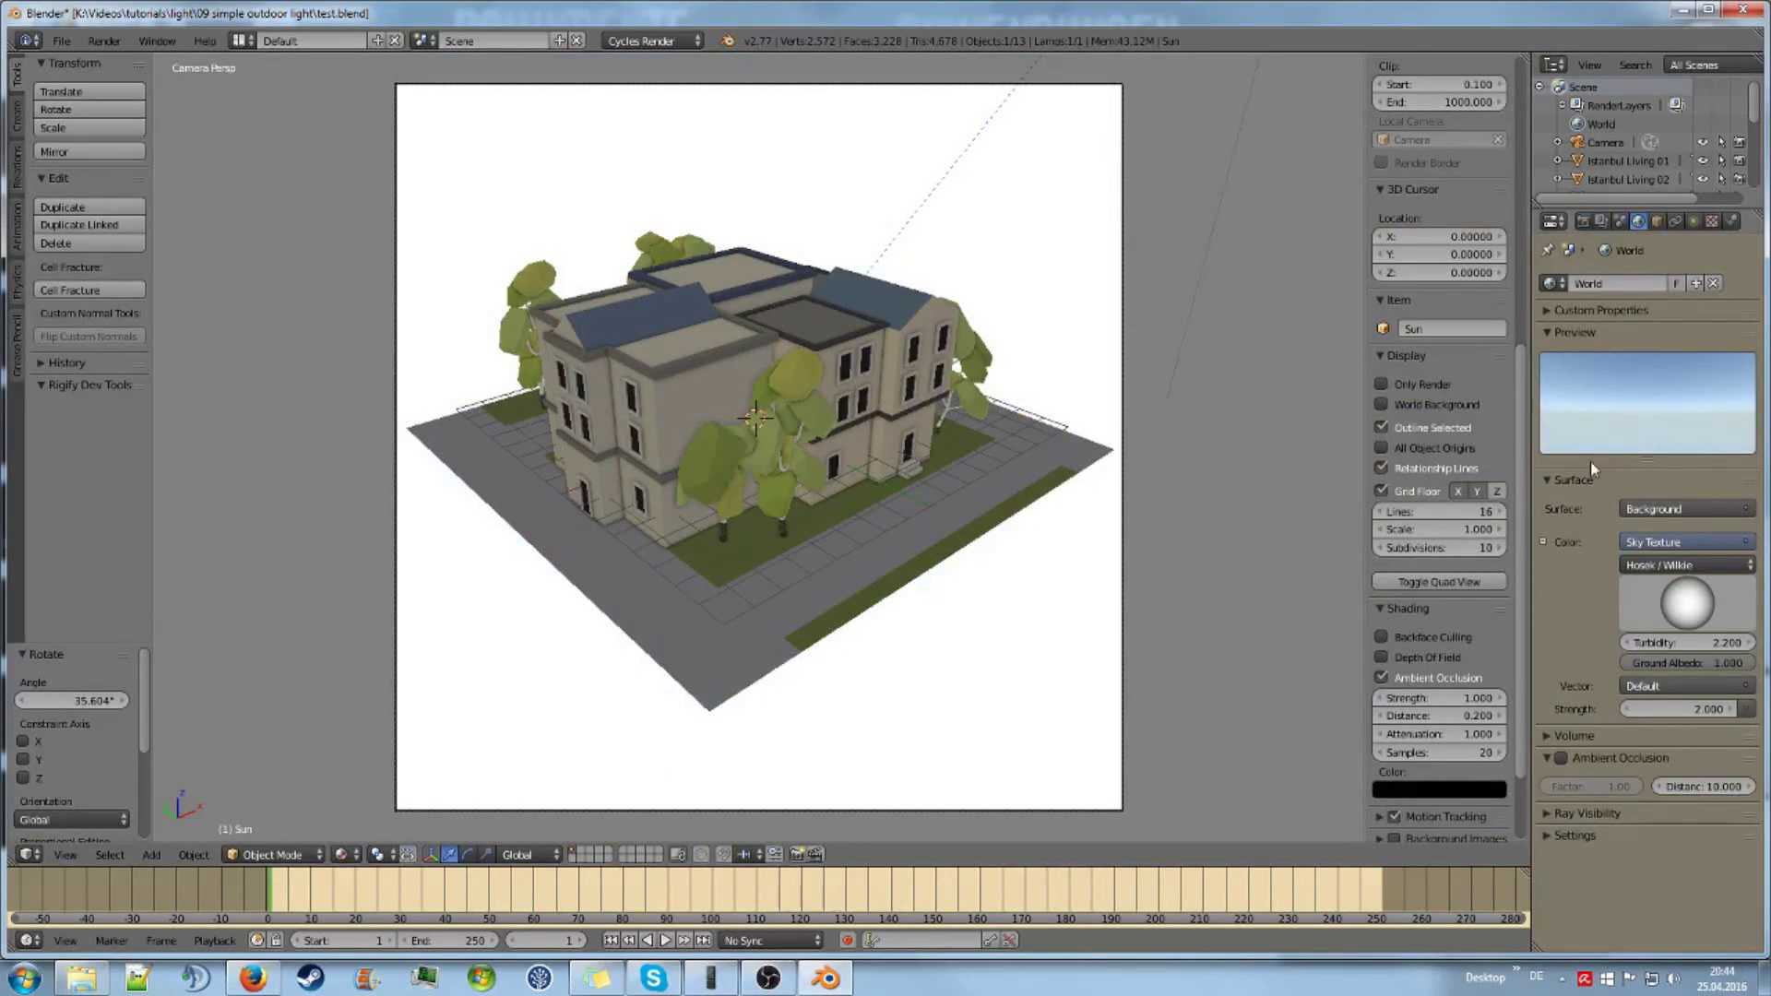
{"action": "left_click", "coordinate": [1657, 544]}
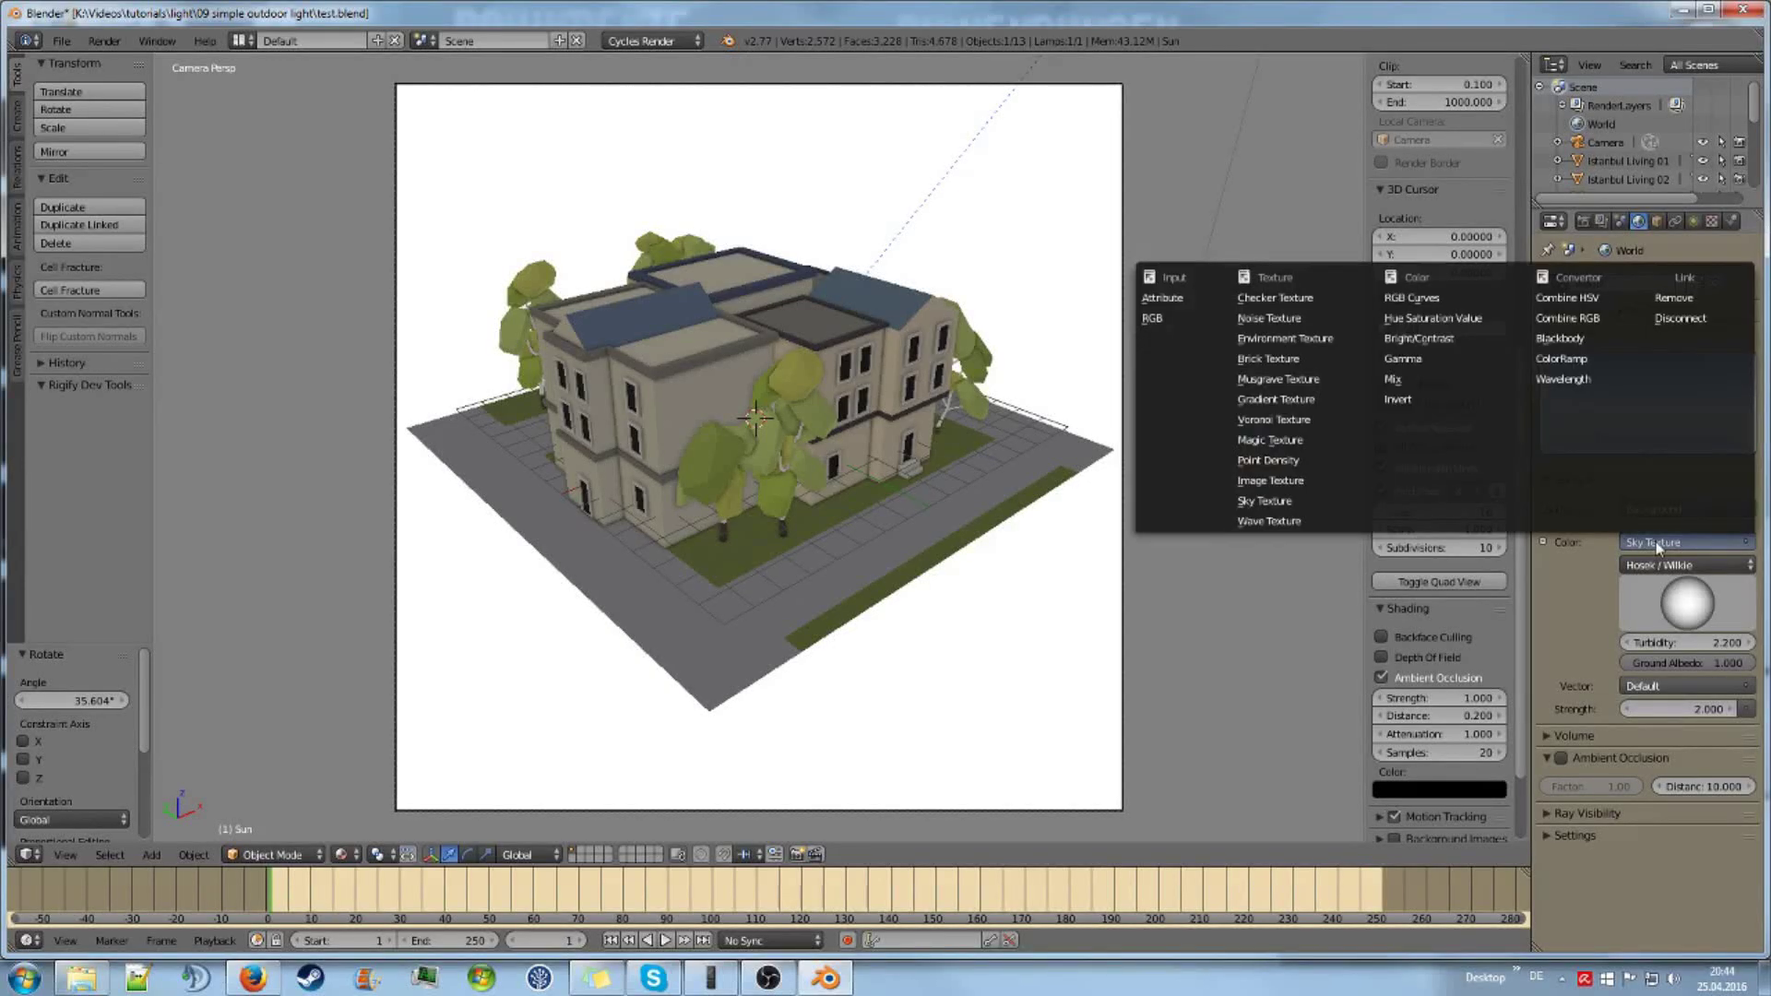
{"action": "left_click", "coordinate": [1310, 340]}
Step: Load GCanyon_C_YumaPoint_8k.jpg from the Texturen/envoirement folder
{"action": "left_click", "coordinate": [1702, 567]}
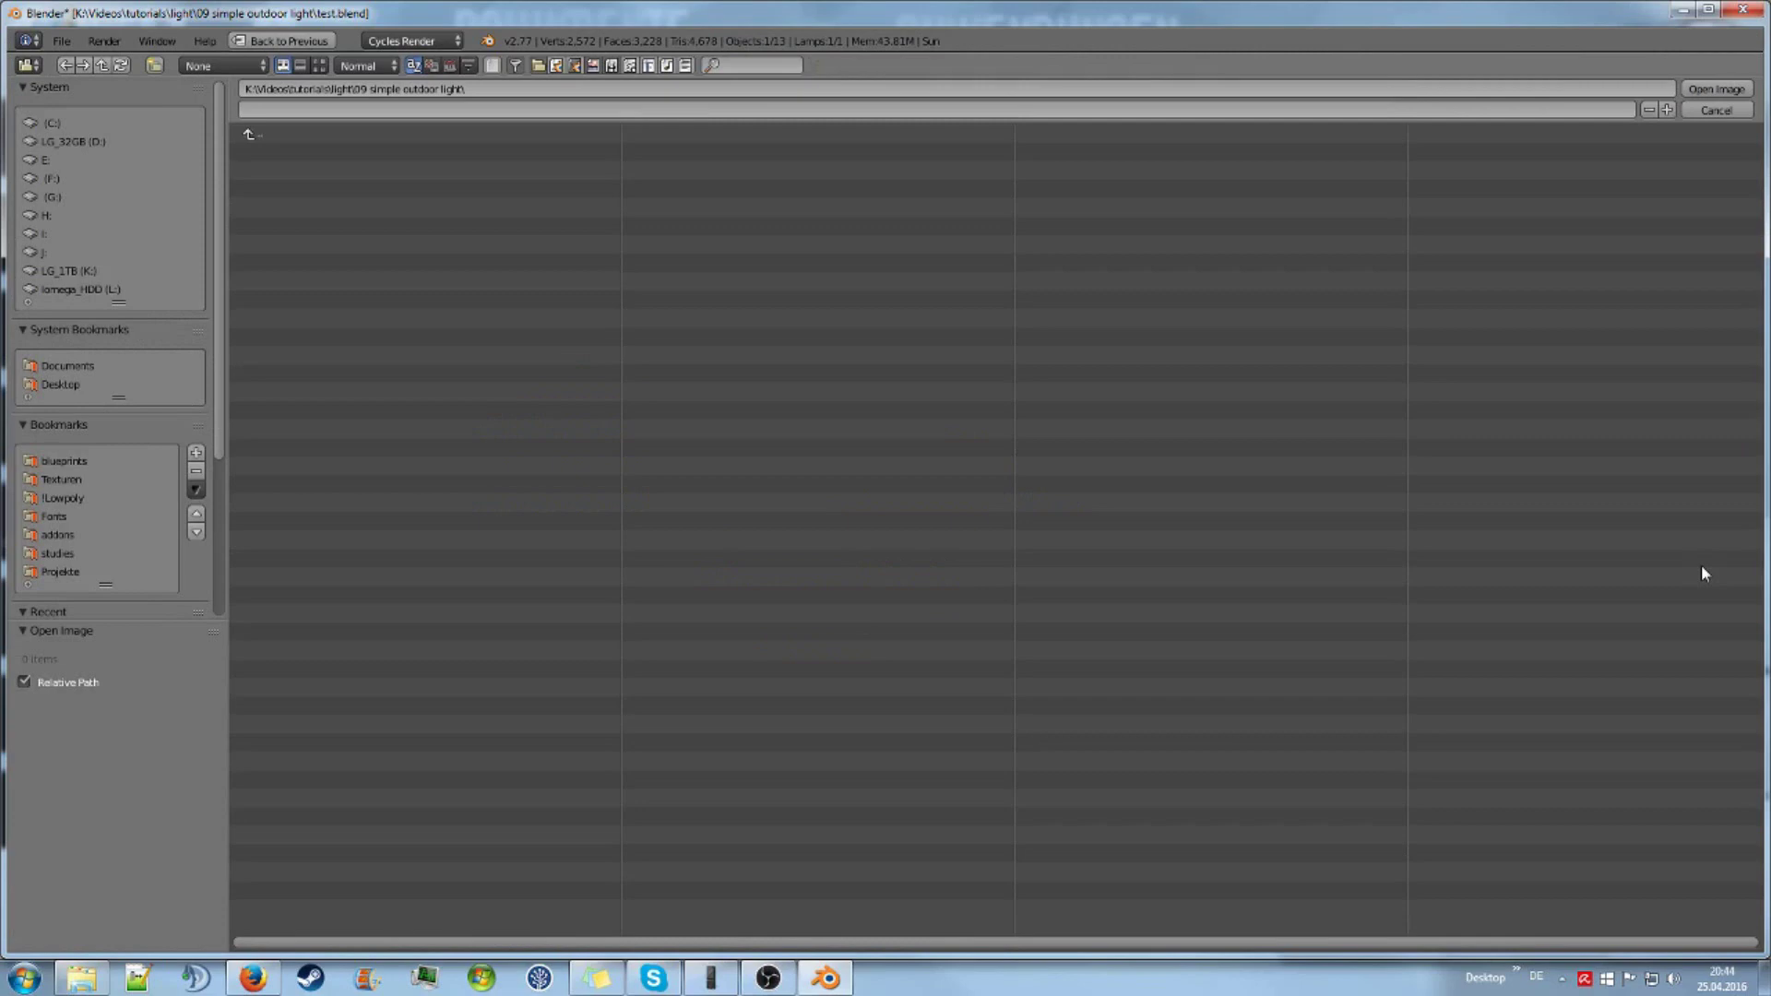
{"action": "left_click", "coordinate": [89, 485]}
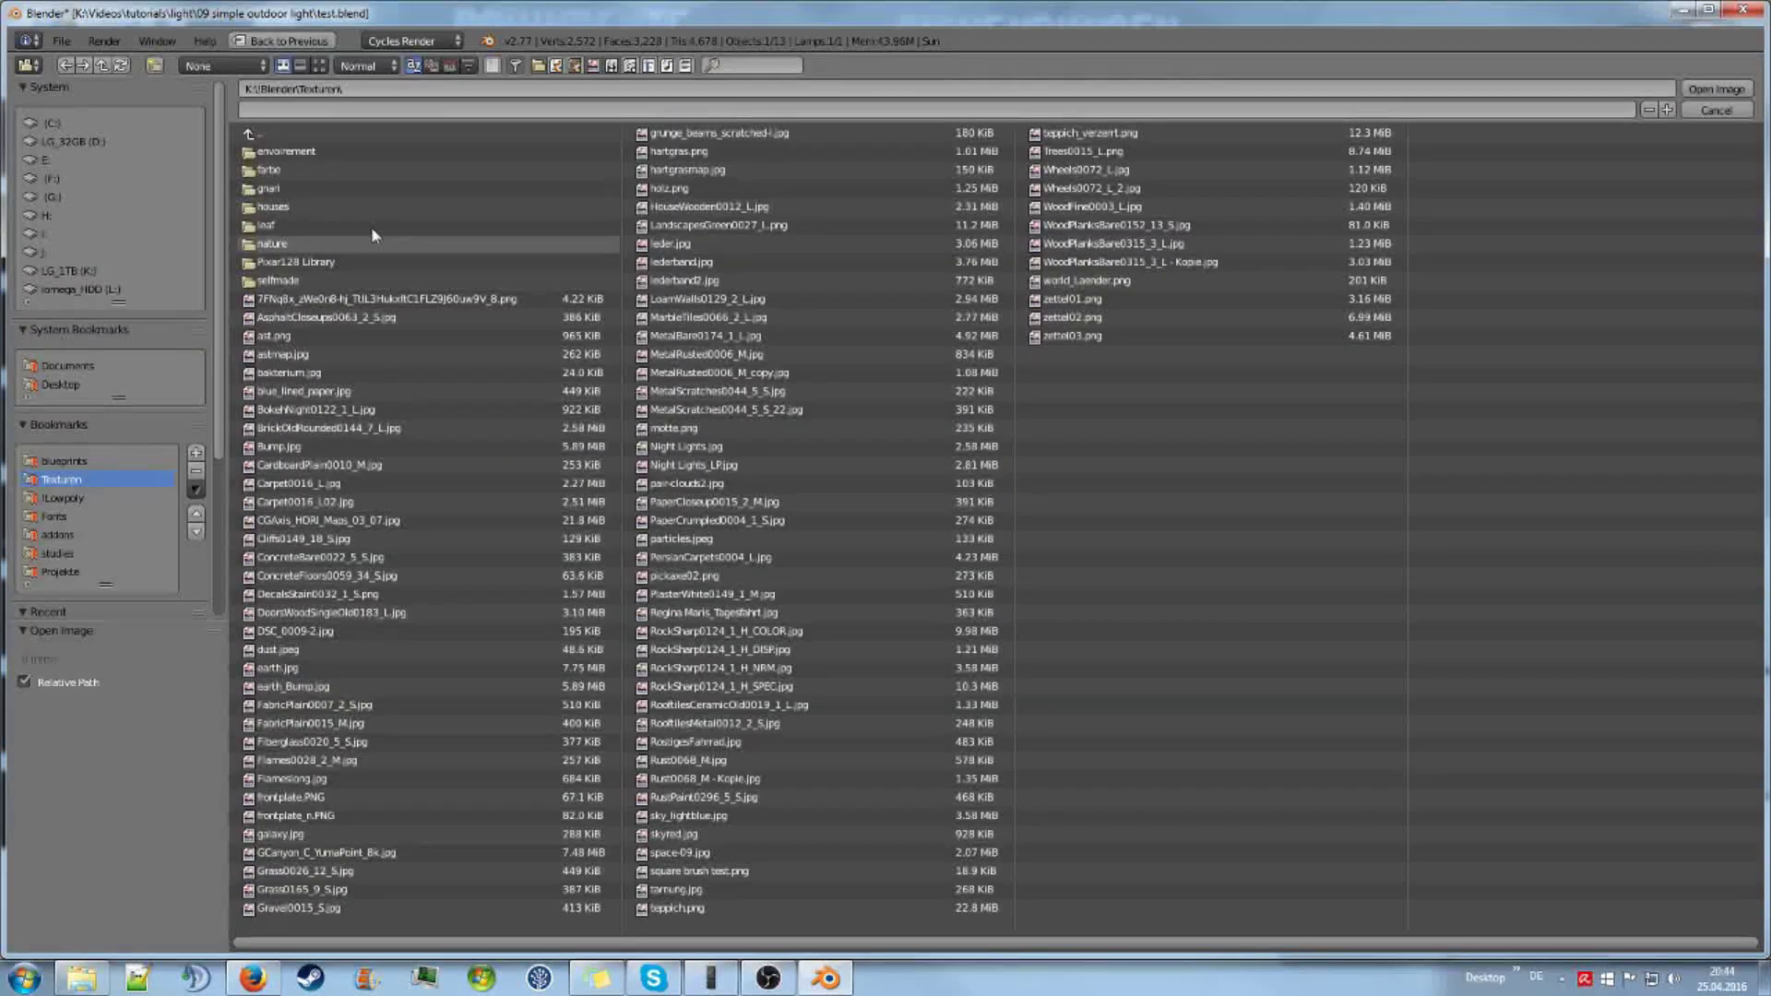
{"action": "left_click", "coordinate": [388, 153]}
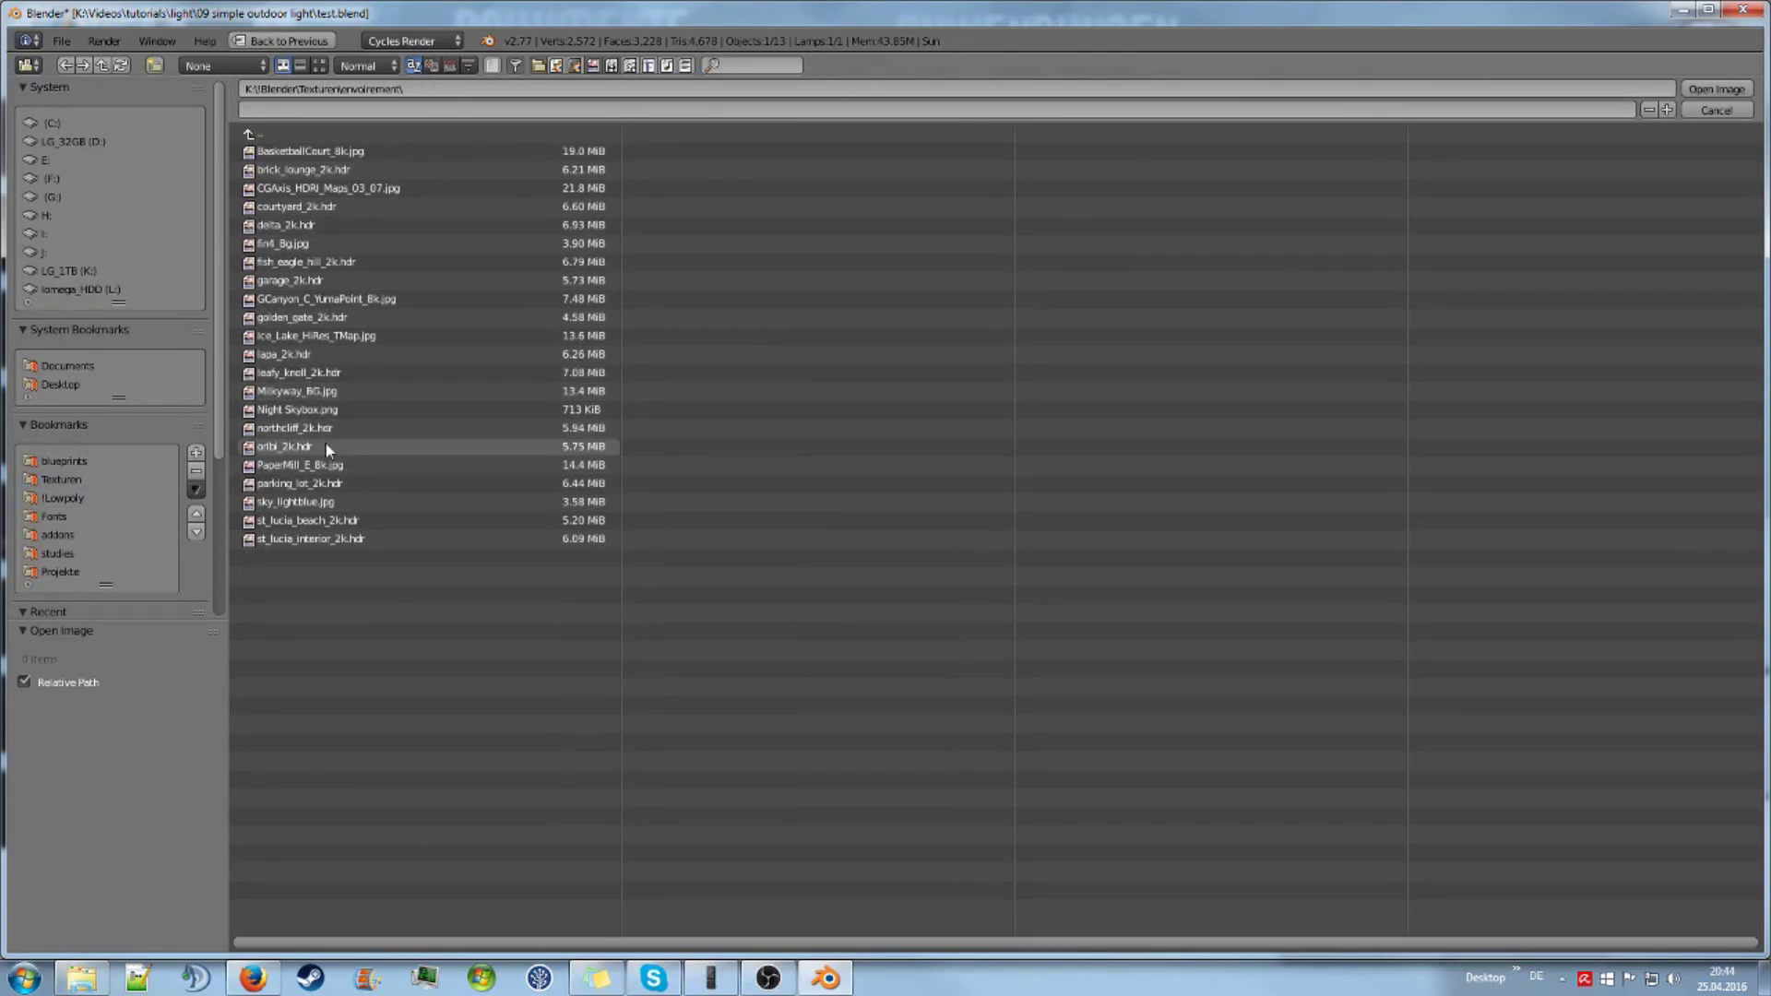
{"action": "double_click", "coordinate": [350, 297]}
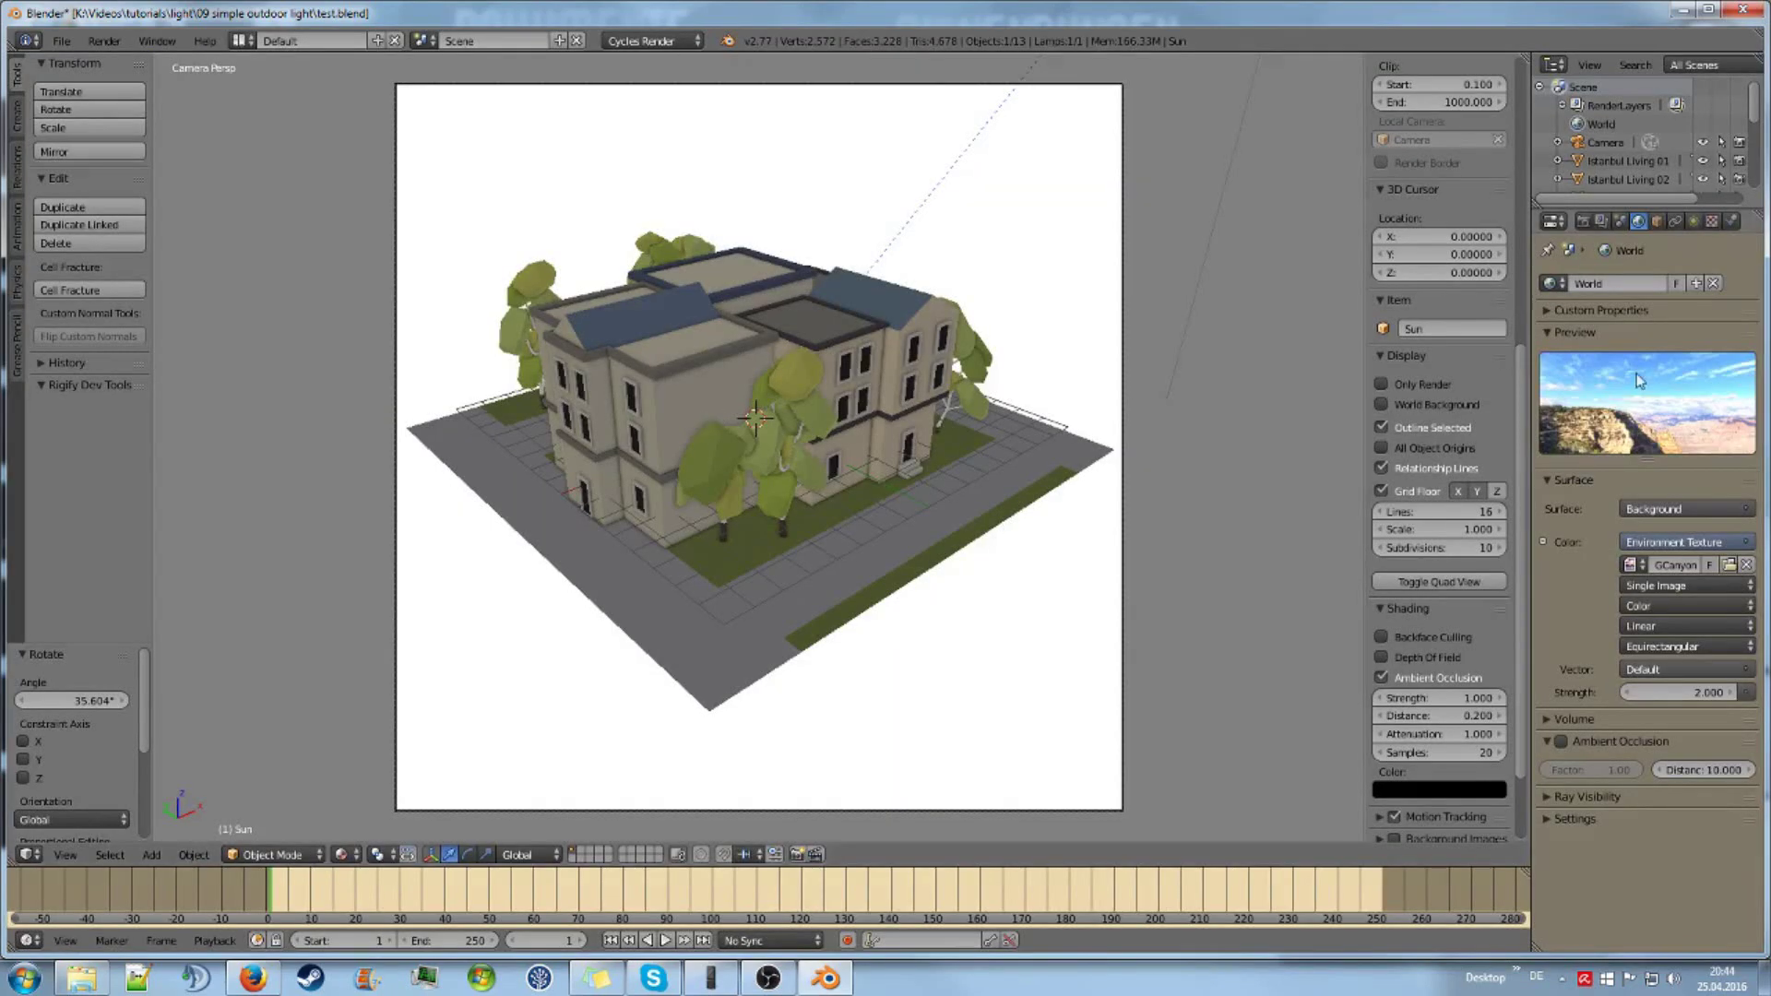
Step: Switch to an empty layer to hide the building, orbit out of camera view, and use Solid shading
{"action": "left_click", "coordinate": [601, 853]}
{"action": "mouse_move", "coordinate": [508, 747]}
{"action": "middle_mouse_down"}
{"action": "mouse_move", "coordinate": [618, 762]}
{"action": "mouse_move", "coordinate": [846, 612]}
{"action": "middle_mouse_up"}
{"action": "scroll", "coordinate": [846, 612], "scroll_direction": "up", "scroll_amount": 3}
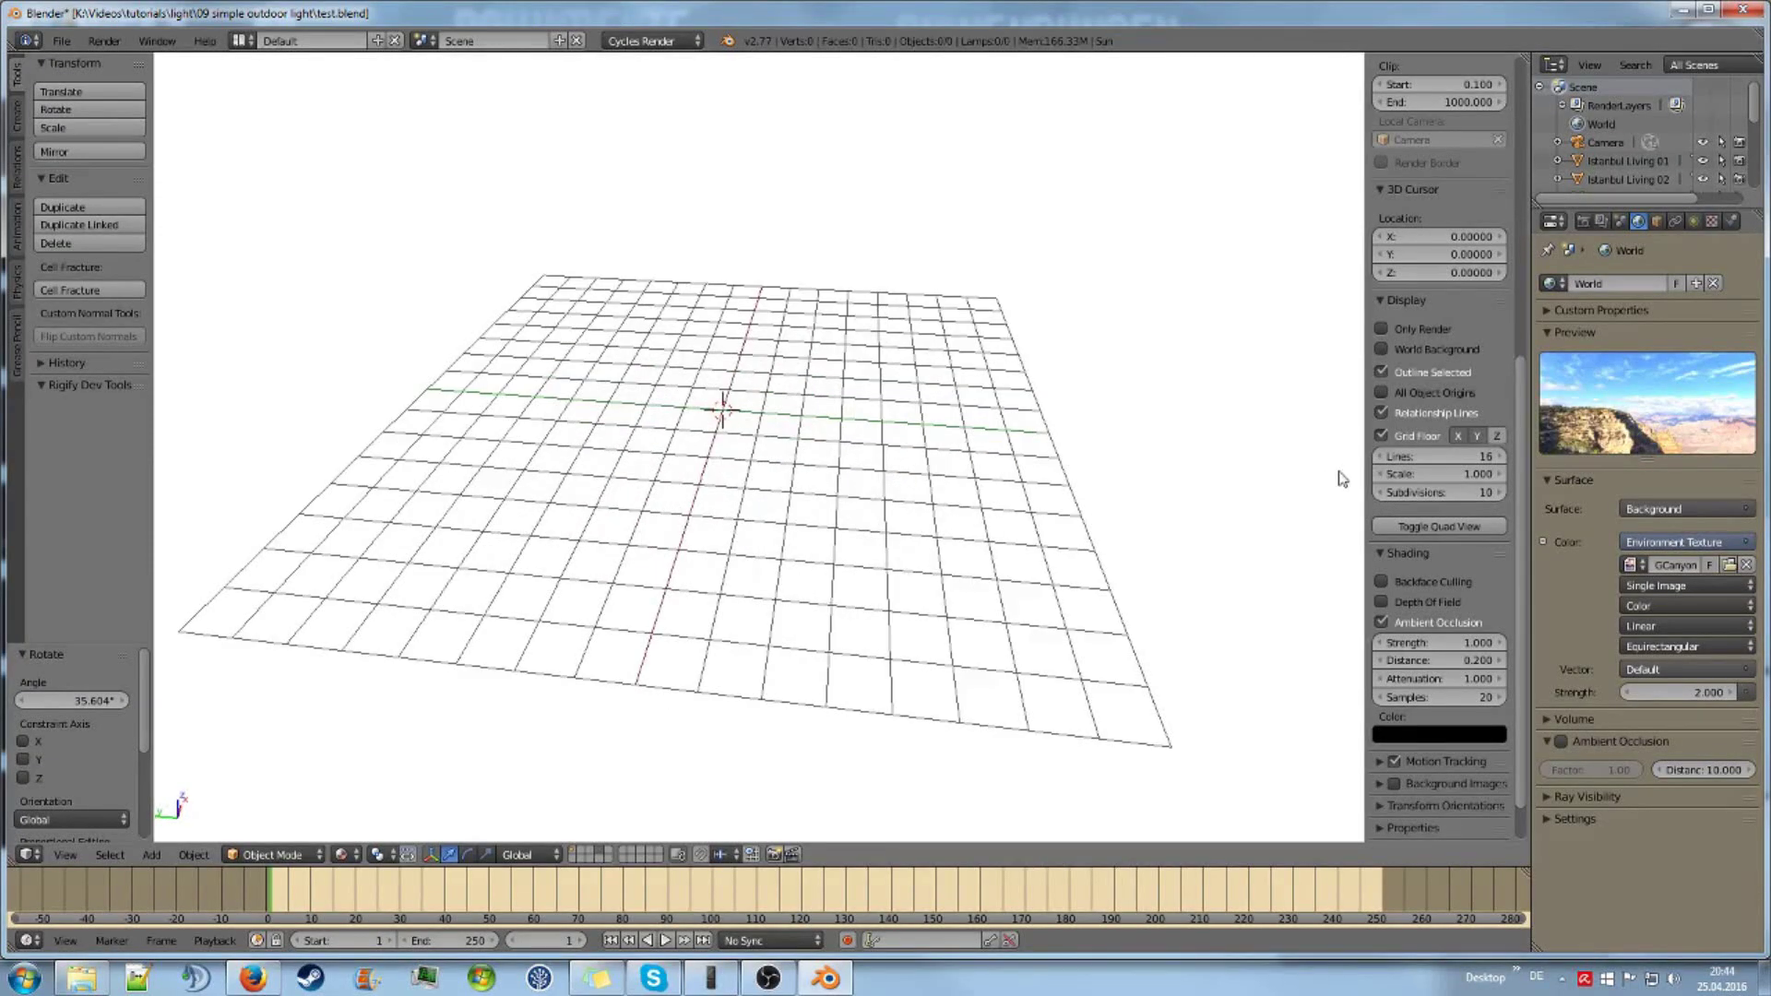
{"action": "scroll", "coordinate": [1444, 600], "scroll_direction": "down", "scroll_amount": 2}
{"action": "scroll", "coordinate": [1442, 609], "scroll_direction": "up", "scroll_amount": 4}
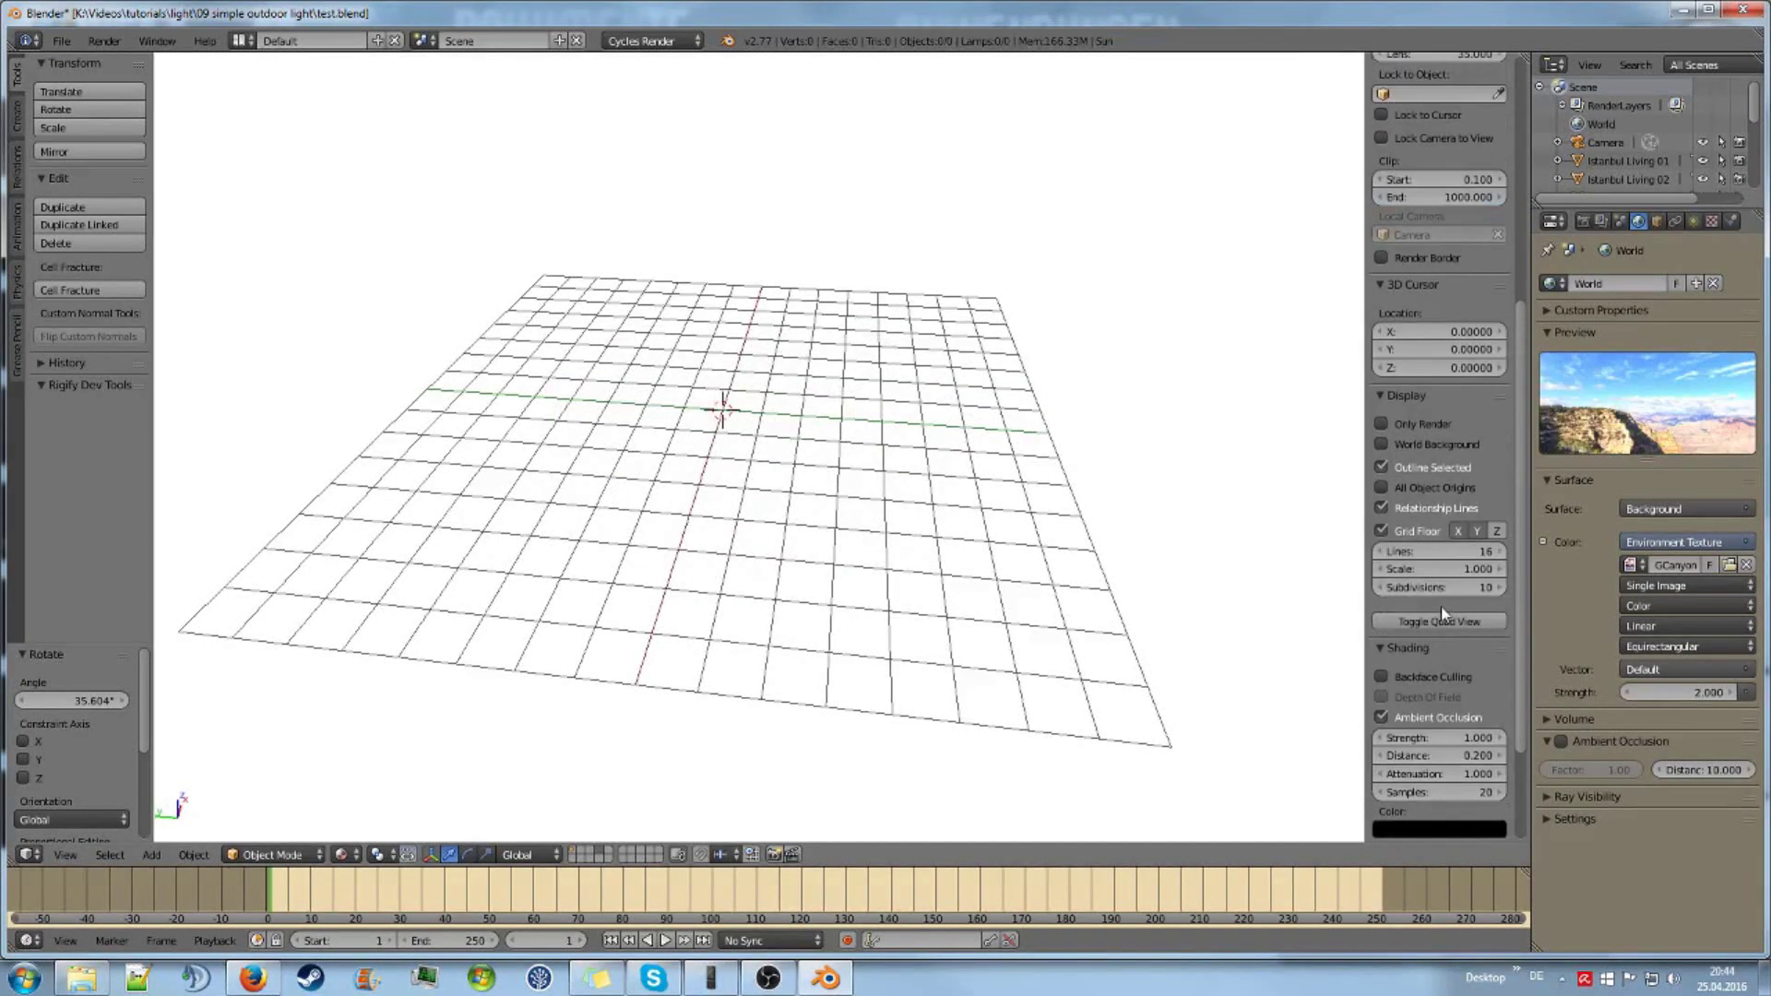
{"action": "scroll", "coordinate": [1420, 524], "scroll_direction": "down", "scroll_amount": 2}
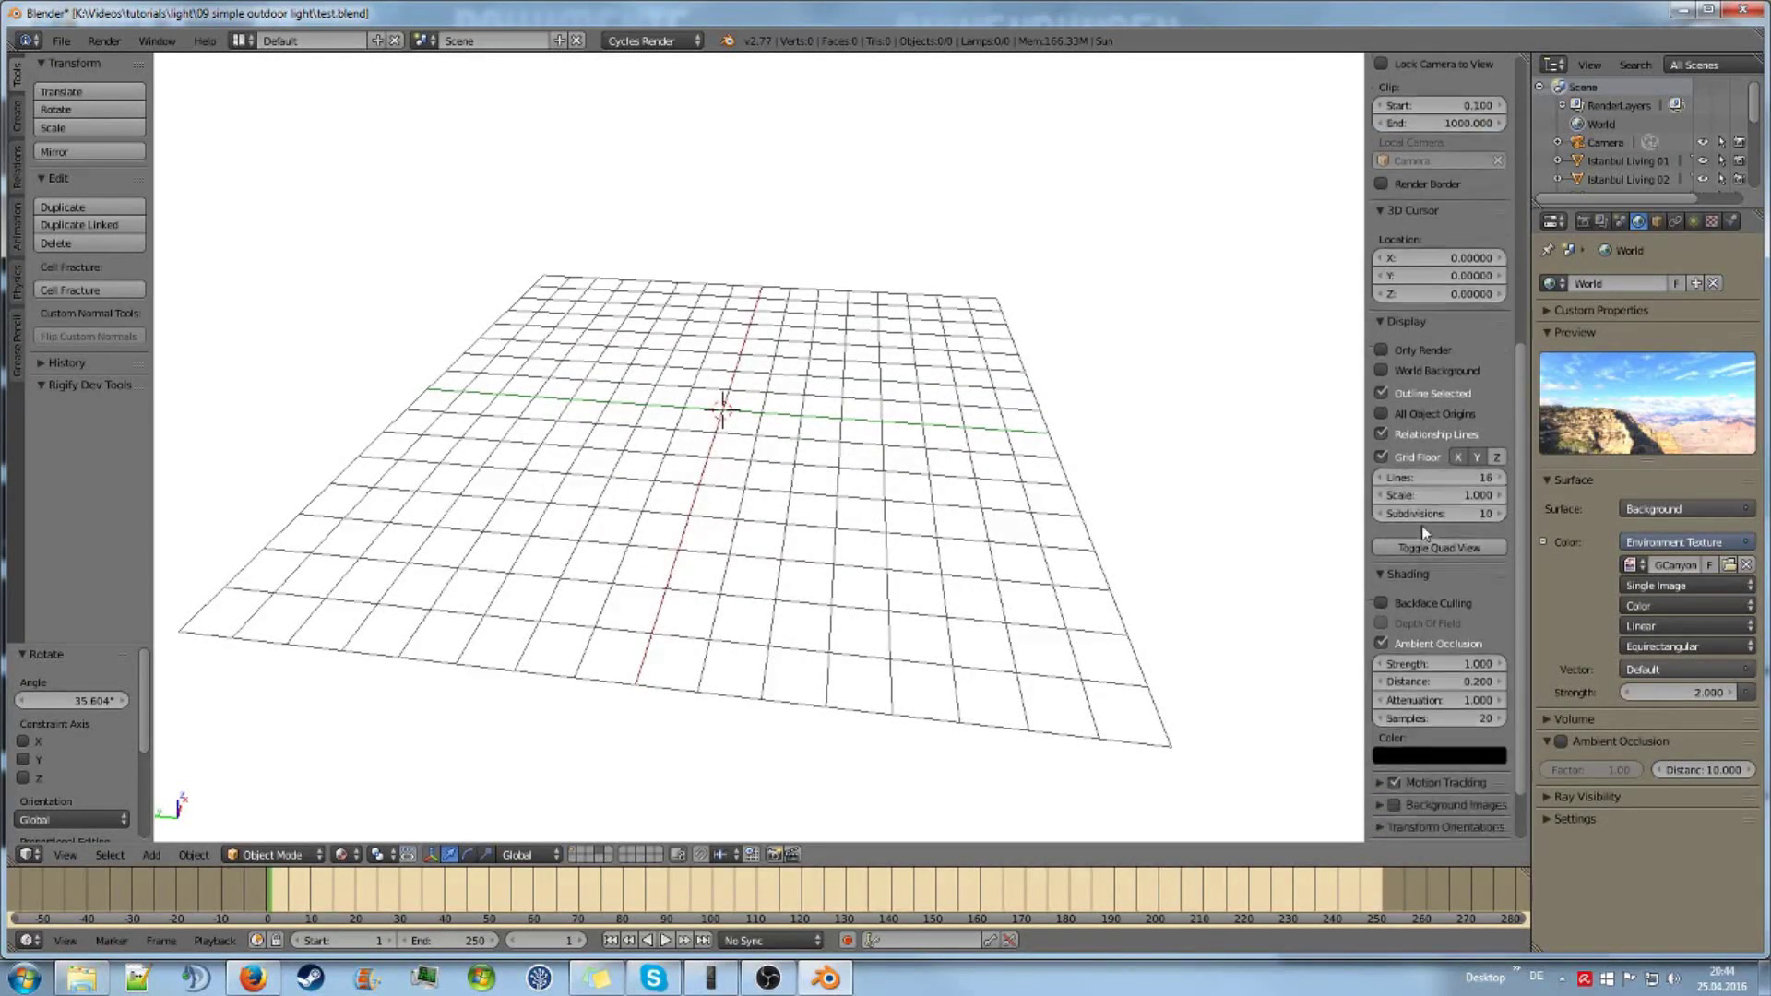
{"action": "scroll", "coordinate": [1420, 524], "scroll_direction": "up", "scroll_amount": 1}
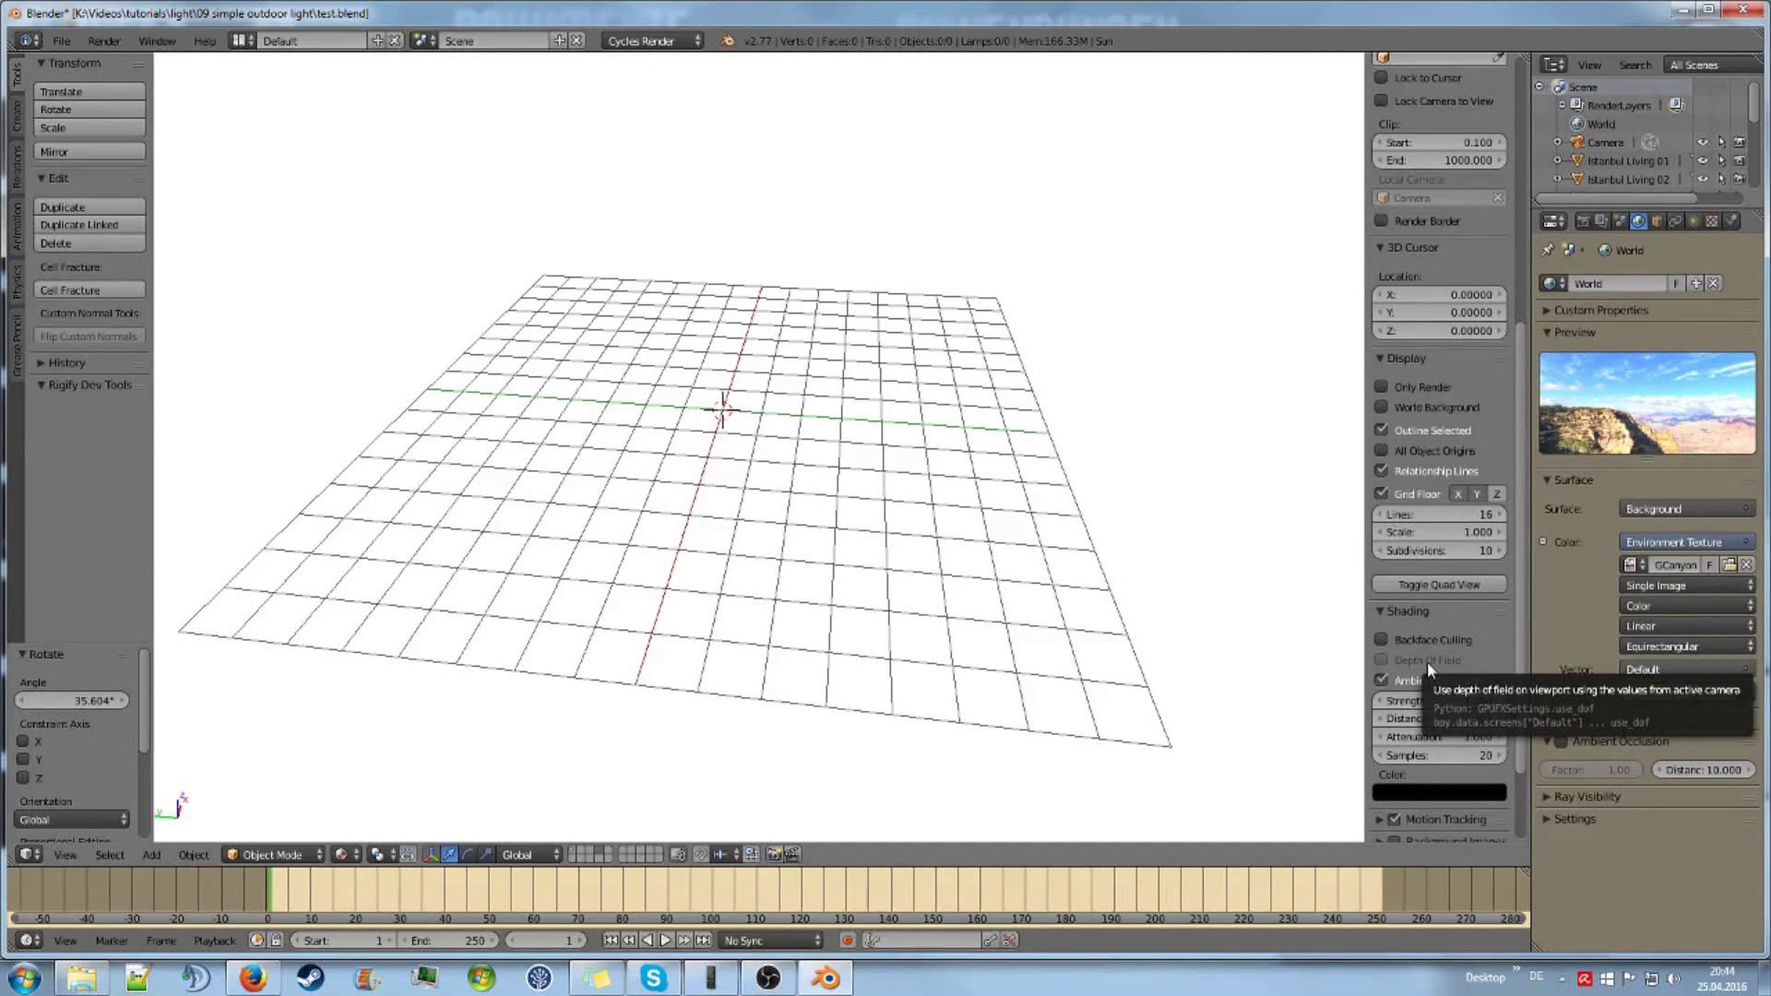
{"action": "left_click", "coordinate": [345, 854]}
{"action": "left_click", "coordinate": [378, 797]}
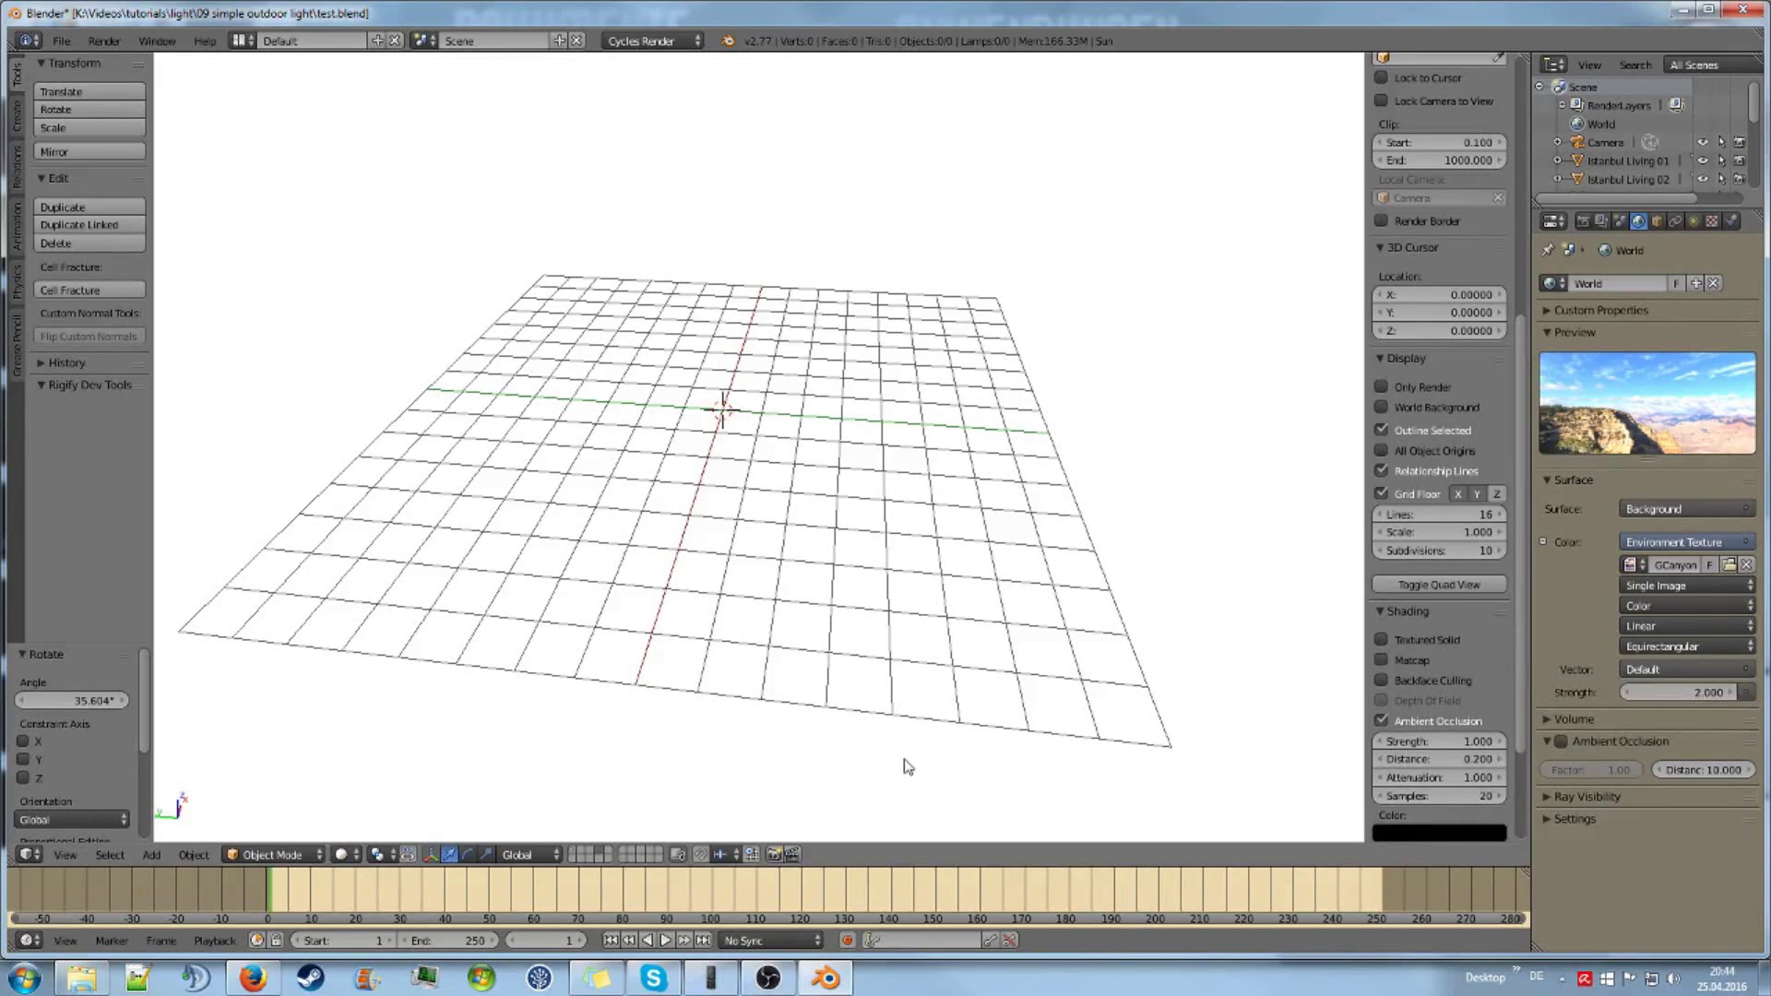
Step: Preview the canyon sky in Rendered shading, tilted up toward the horizon, then return to Solid shading
{"action": "left_click", "coordinate": [344, 855]}
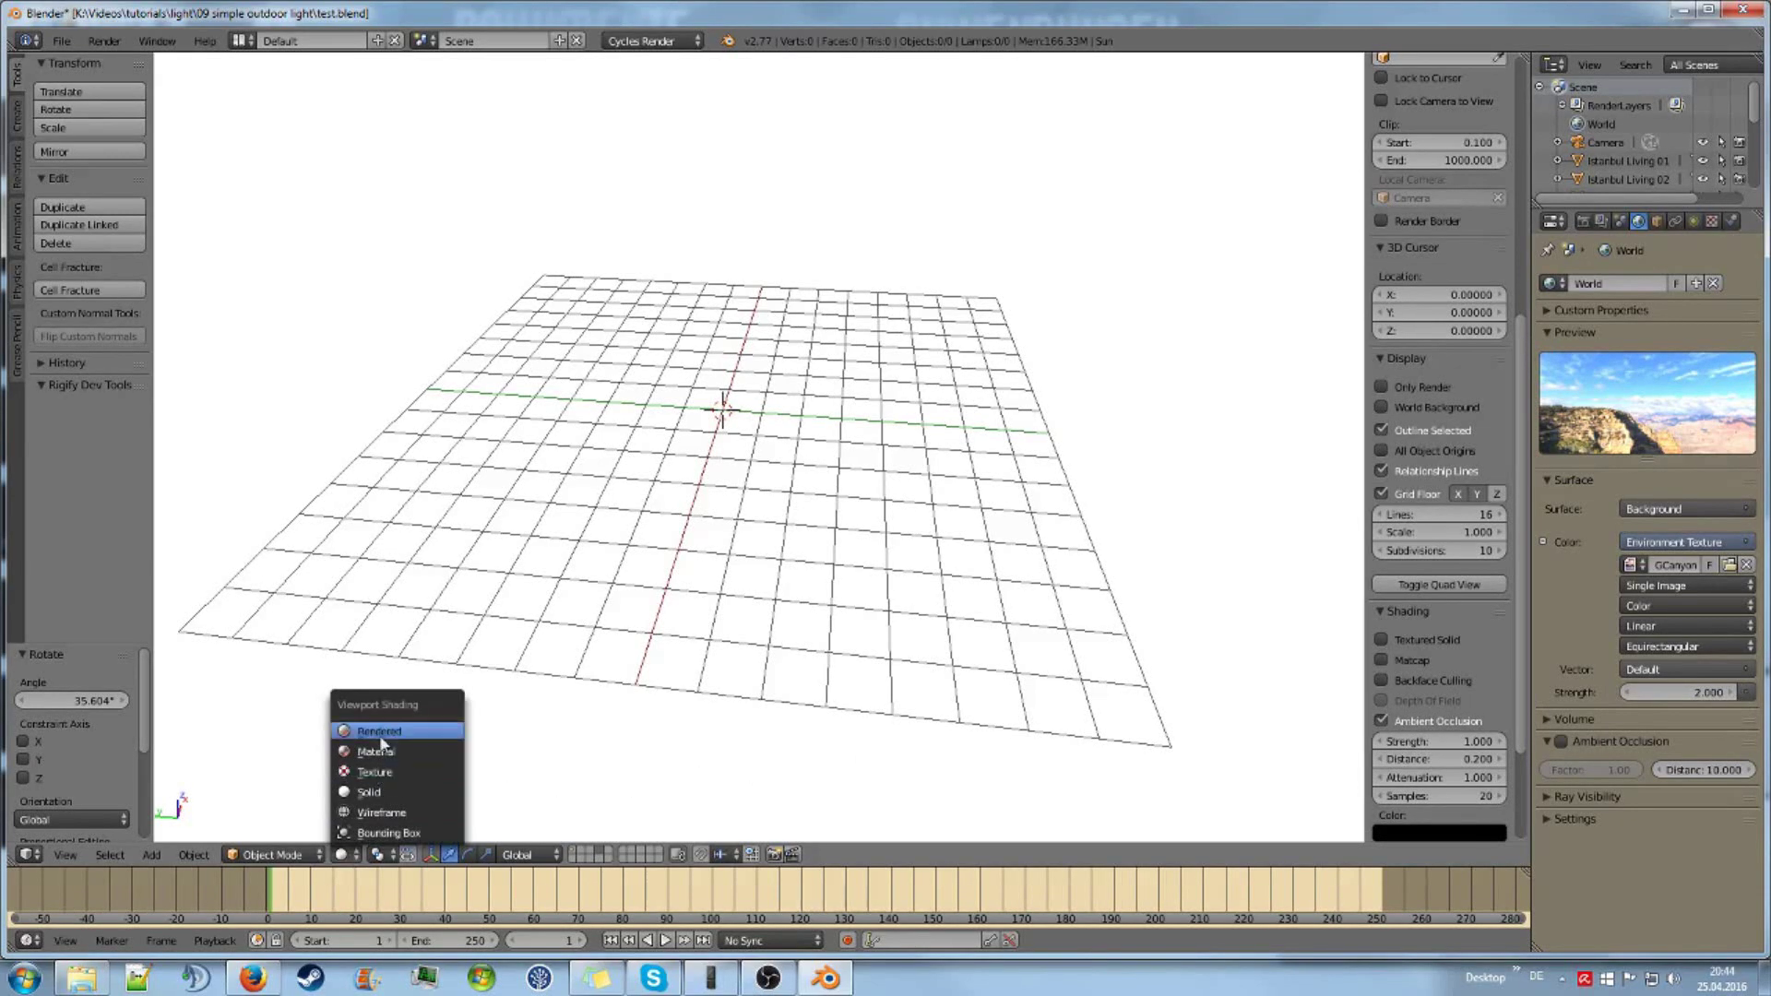
{"action": "left_click", "coordinate": [379, 732]}
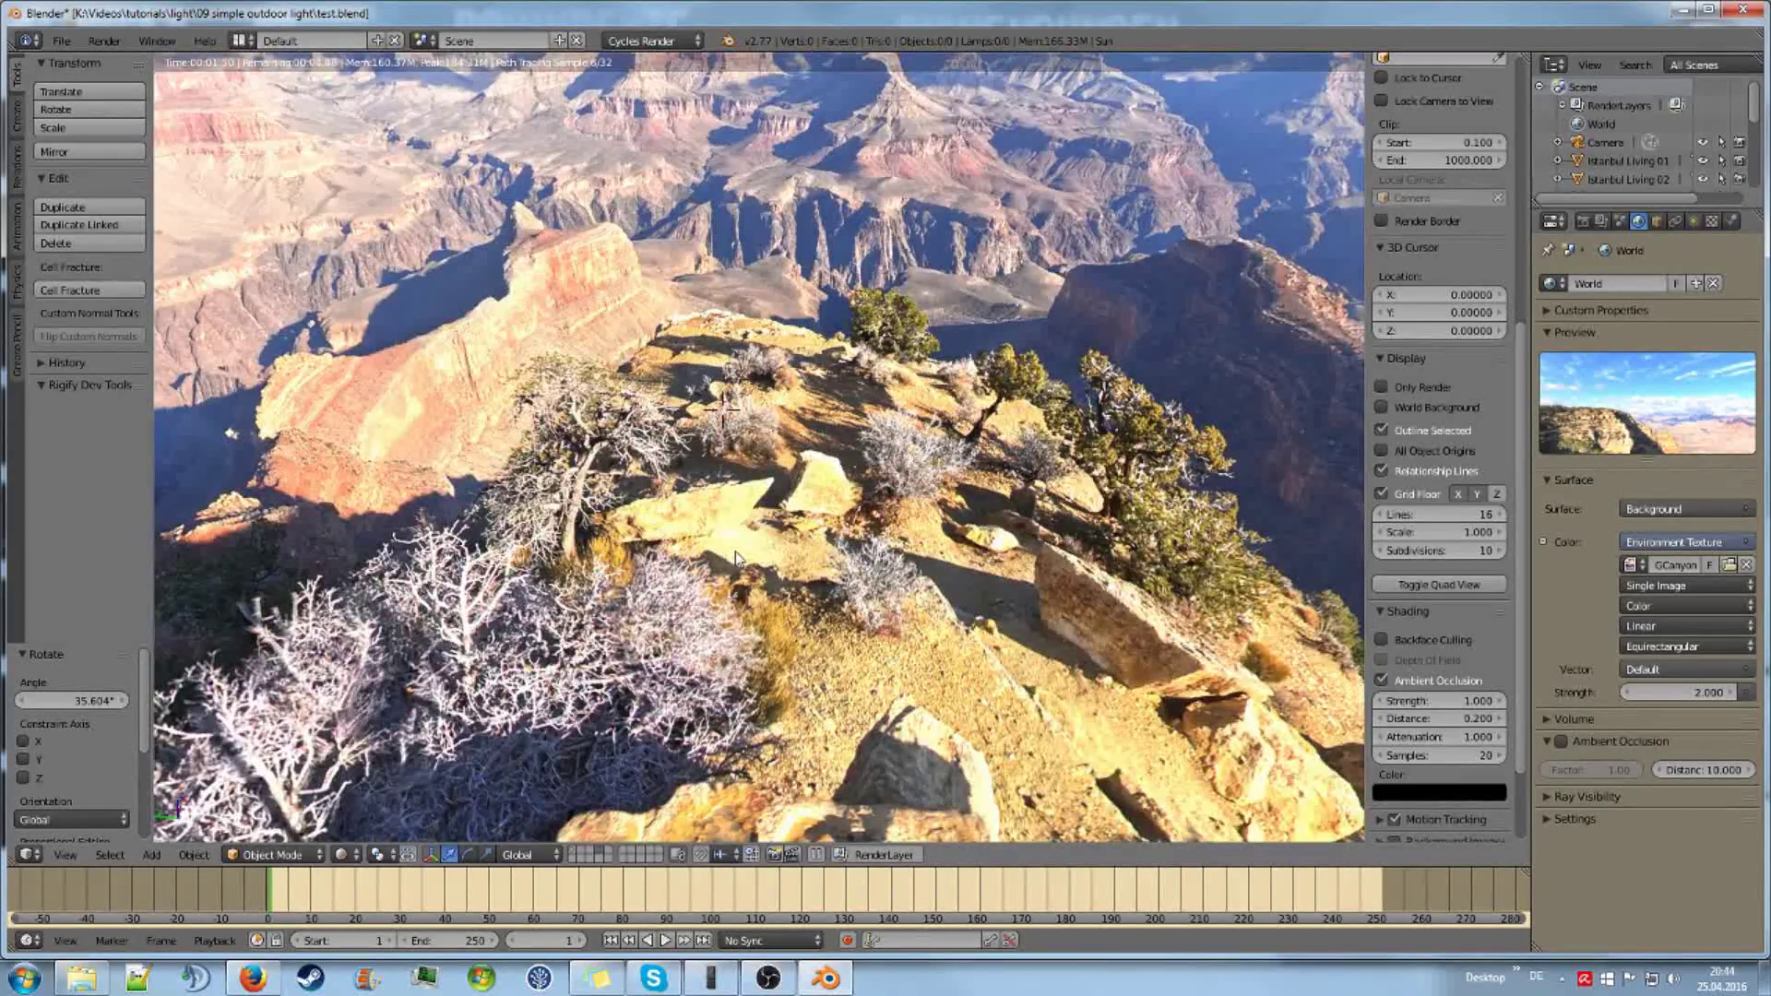
{"action": "mouse_move", "coordinate": [735, 552]}
{"action": "middle_mouse_down"}
{"action": "mouse_move", "coordinate": [708, 495]}
{"action": "mouse_move", "coordinate": [765, 537]}
{"action": "mouse_move", "coordinate": [662, 540]}
{"action": "mouse_move", "coordinate": [861, 547]}
{"action": "mouse_move", "coordinate": [886, 567]}
{"action": "mouse_move", "coordinate": [875, 443]}
{"action": "mouse_move", "coordinate": [917, 502]}
{"action": "mouse_move", "coordinate": [987, 511]}
{"action": "mouse_move", "coordinate": [977, 561]}
{"action": "mouse_move", "coordinate": [962, 523]}
{"action": "mouse_move", "coordinate": [1065, 534]}
{"action": "mouse_move", "coordinate": [1077, 609]}
{"action": "mouse_move", "coordinate": [713, 496]}
{"action": "mouse_move", "coordinate": [717, 535]}
{"action": "mouse_move", "coordinate": [728, 452]}
{"action": "mouse_move", "coordinate": [692, 435]}
{"action": "middle_mouse_up"}
{"action": "left_click", "coordinate": [343, 854]}
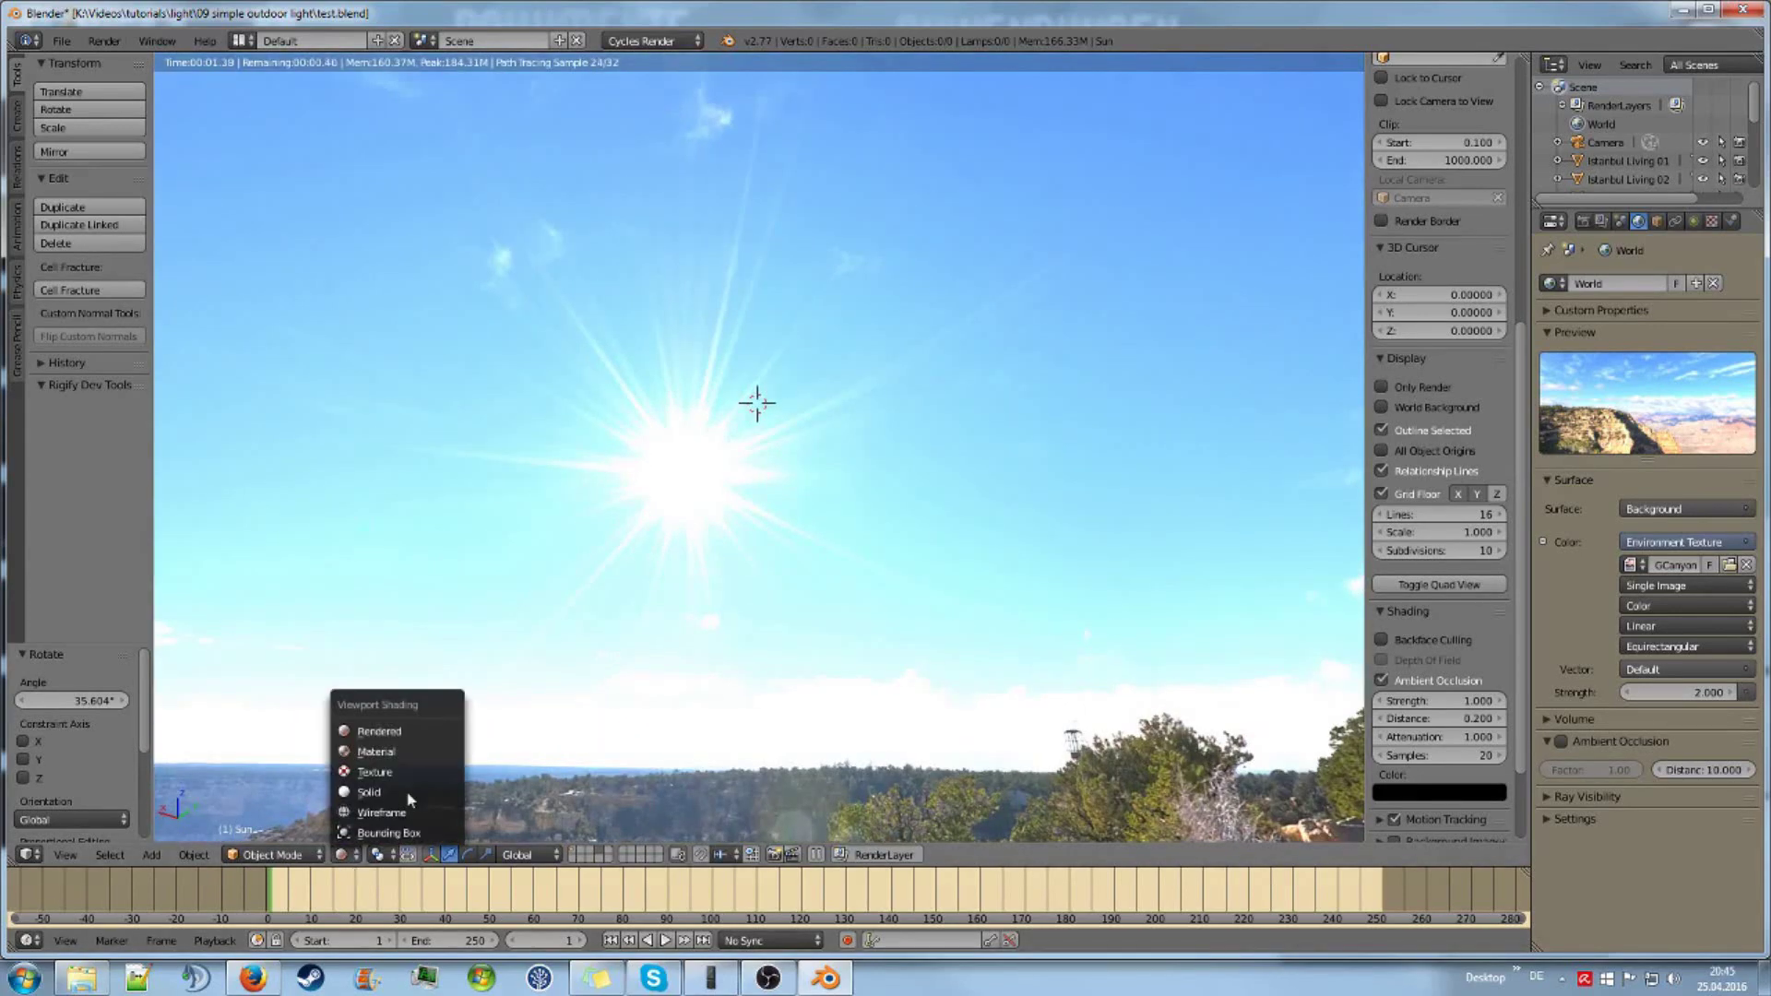
{"action": "left_click", "coordinate": [409, 794]}
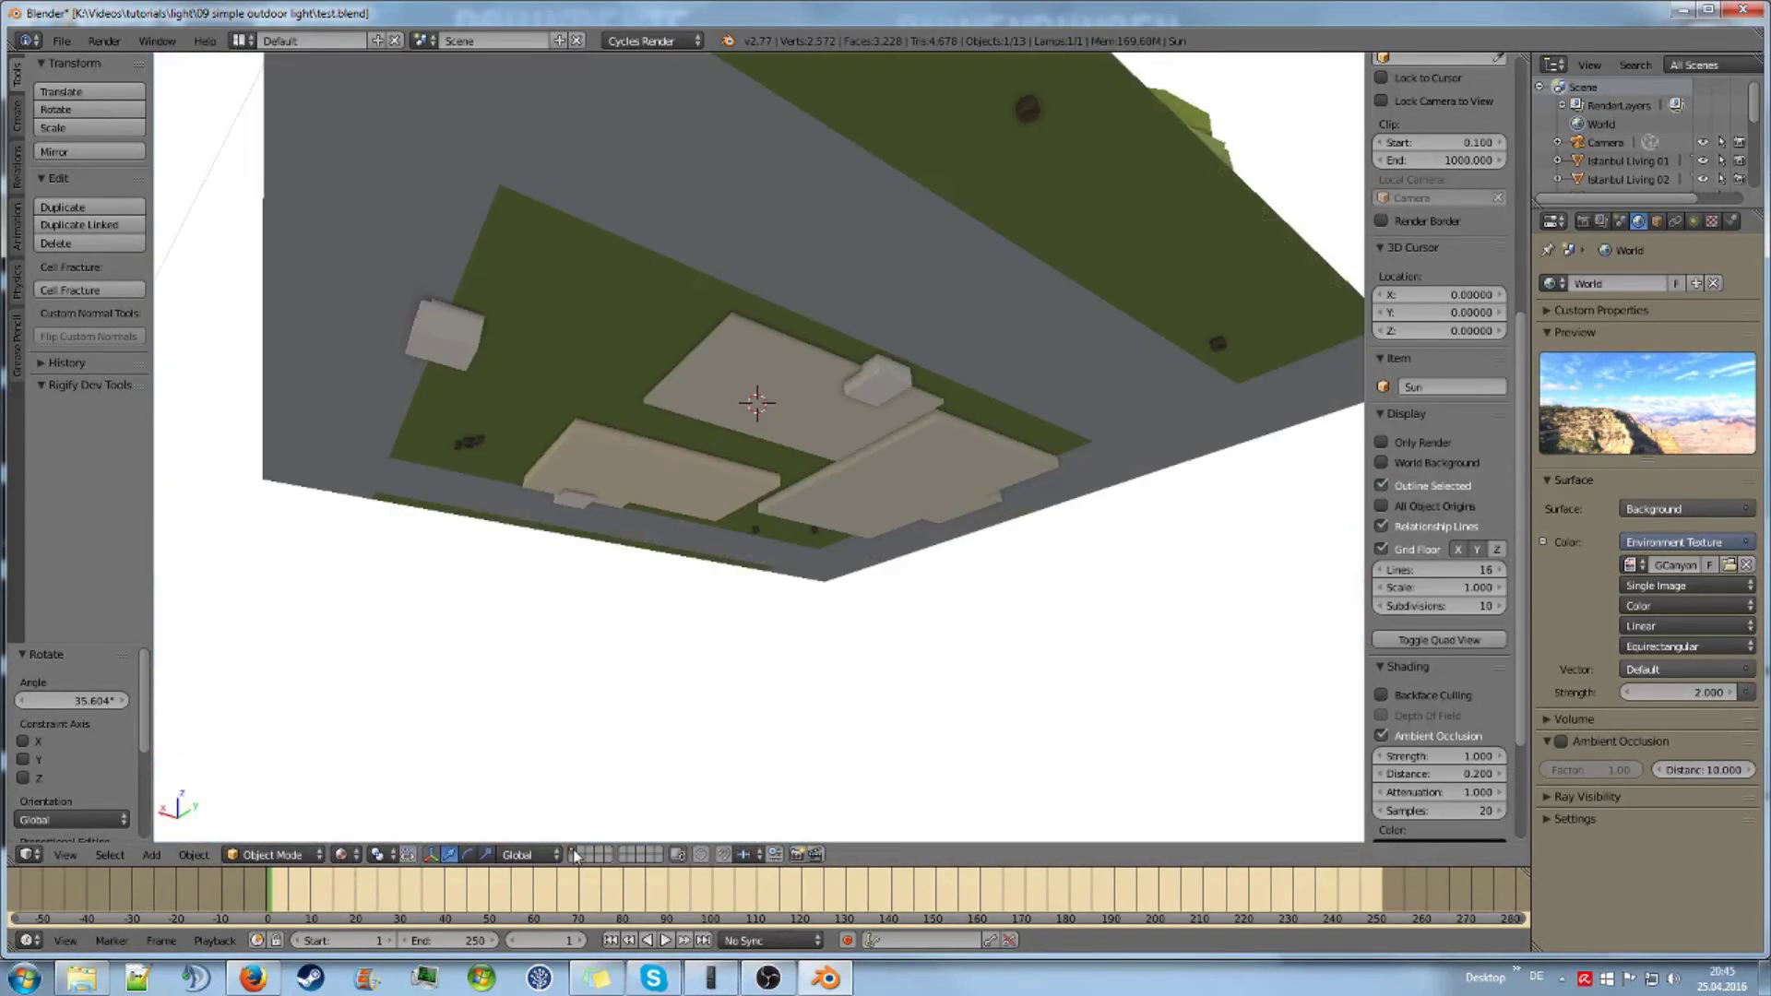
Step: Render the scene camera view with F12, inspect the canyon-lit building, then cancel back to the 3D view
{"action": "middle_click_drag", "start_coordinate": [573, 849], "coordinate": [637, 650]}
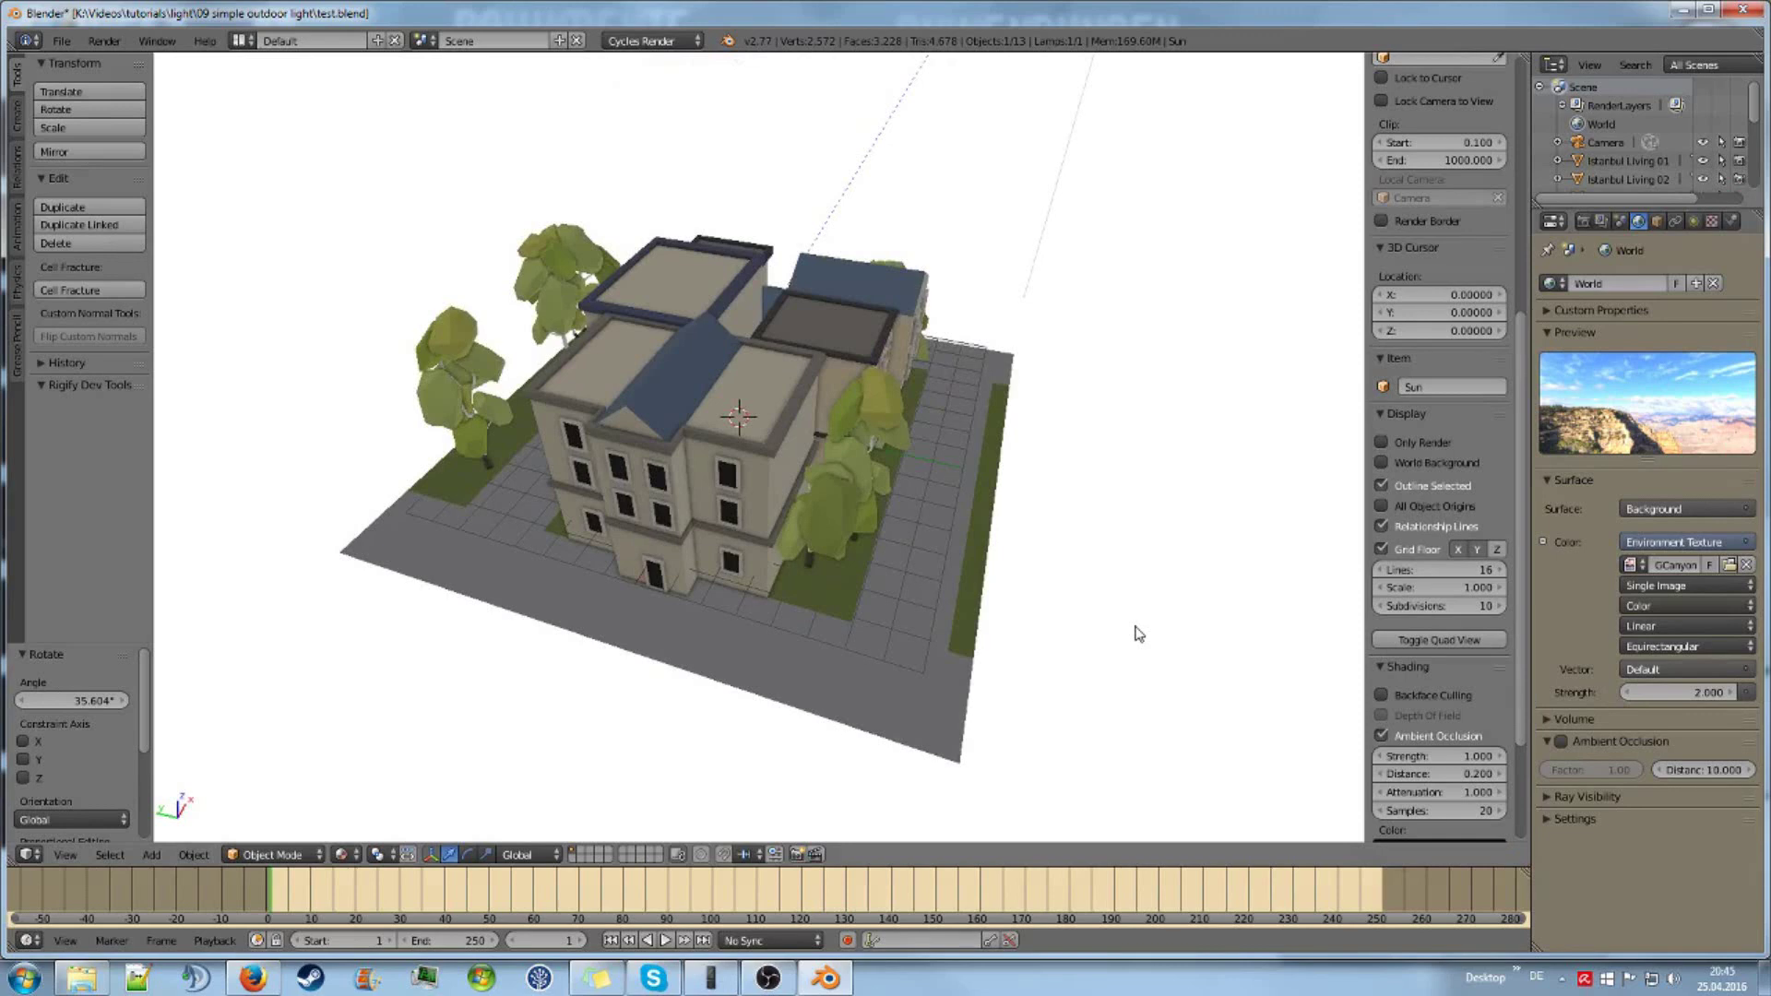
{"action": "key", "text": "KP_0"}
{"action": "key", "text": "F12"}
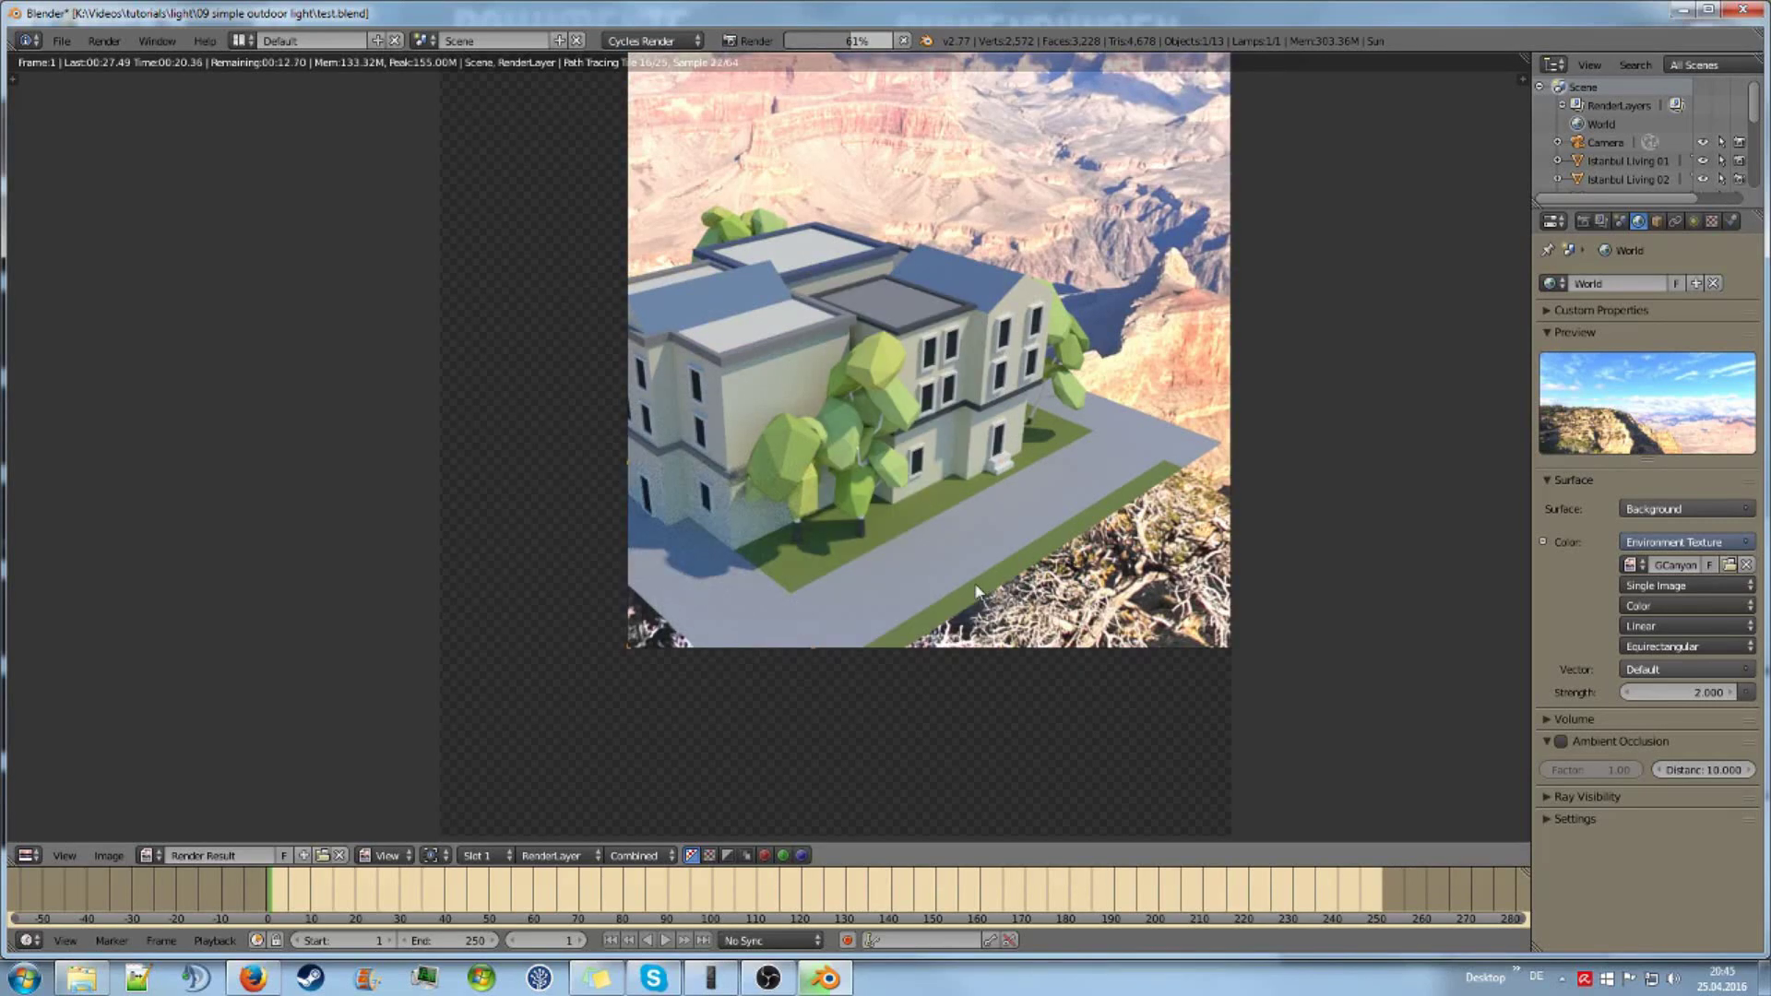
{"action": "scroll", "coordinate": [978, 581], "scroll_direction": "down", "scroll_amount": 1}
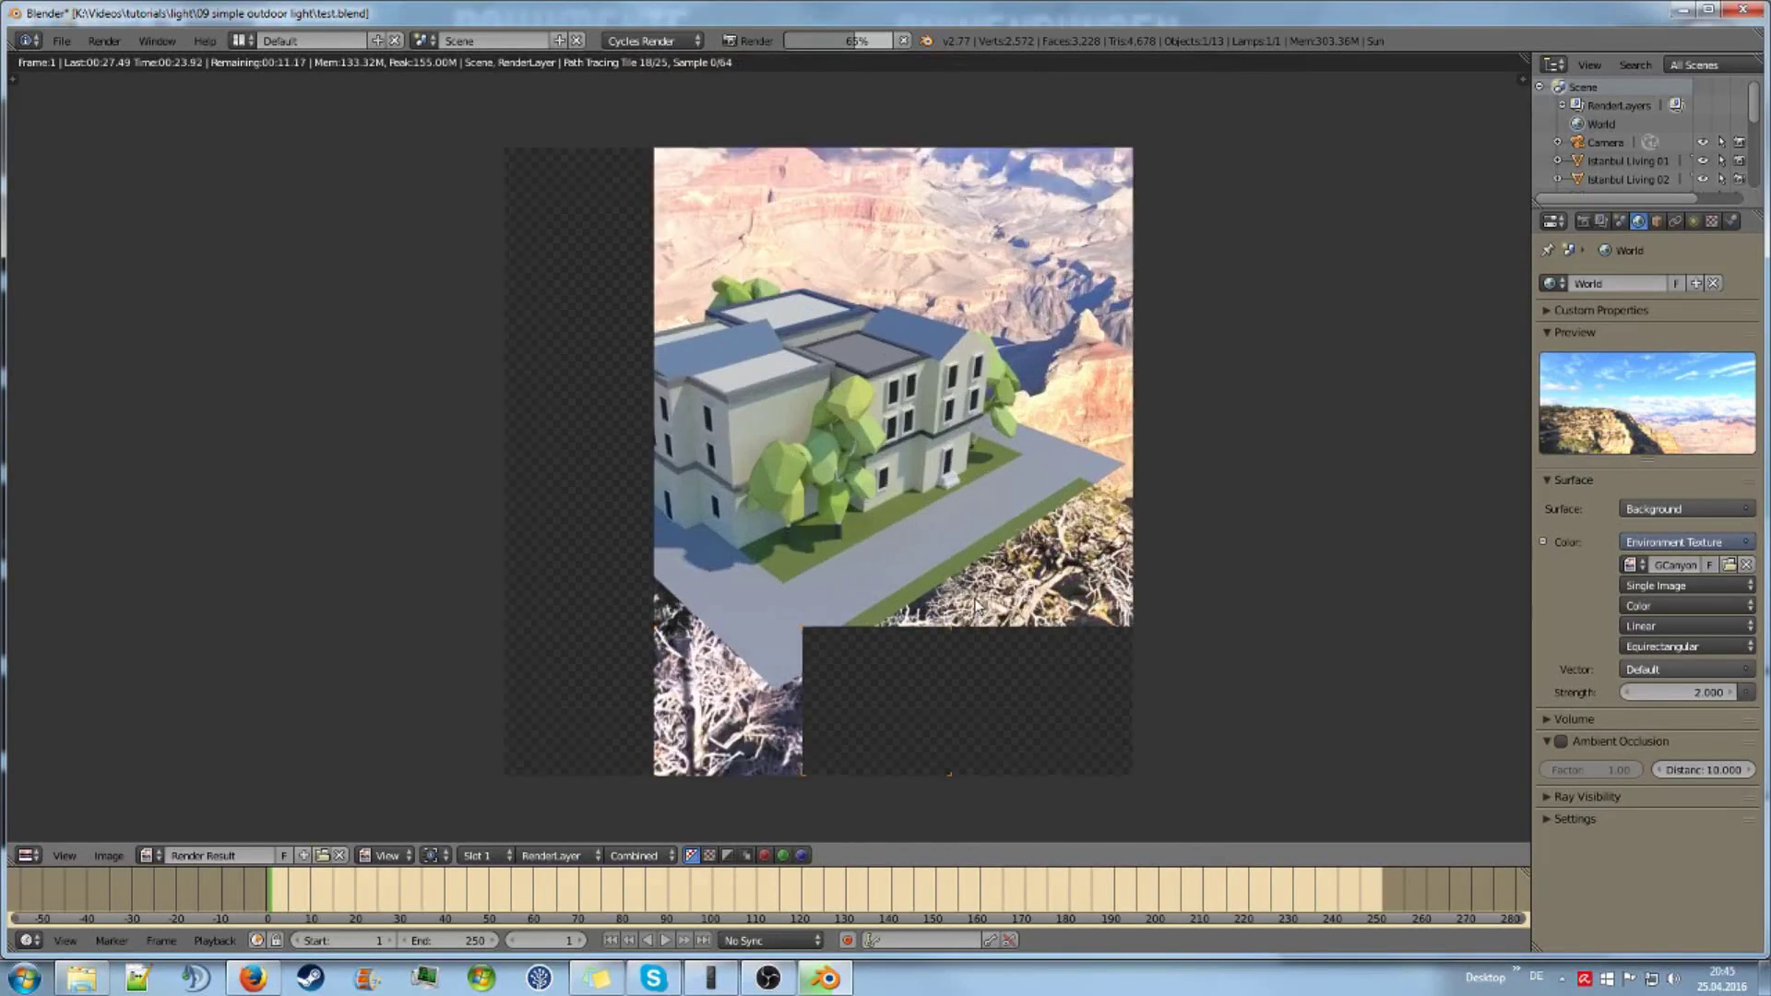
{"action": "middle_click_drag", "start_coordinate": [975, 605], "coordinate": [979, 591]}
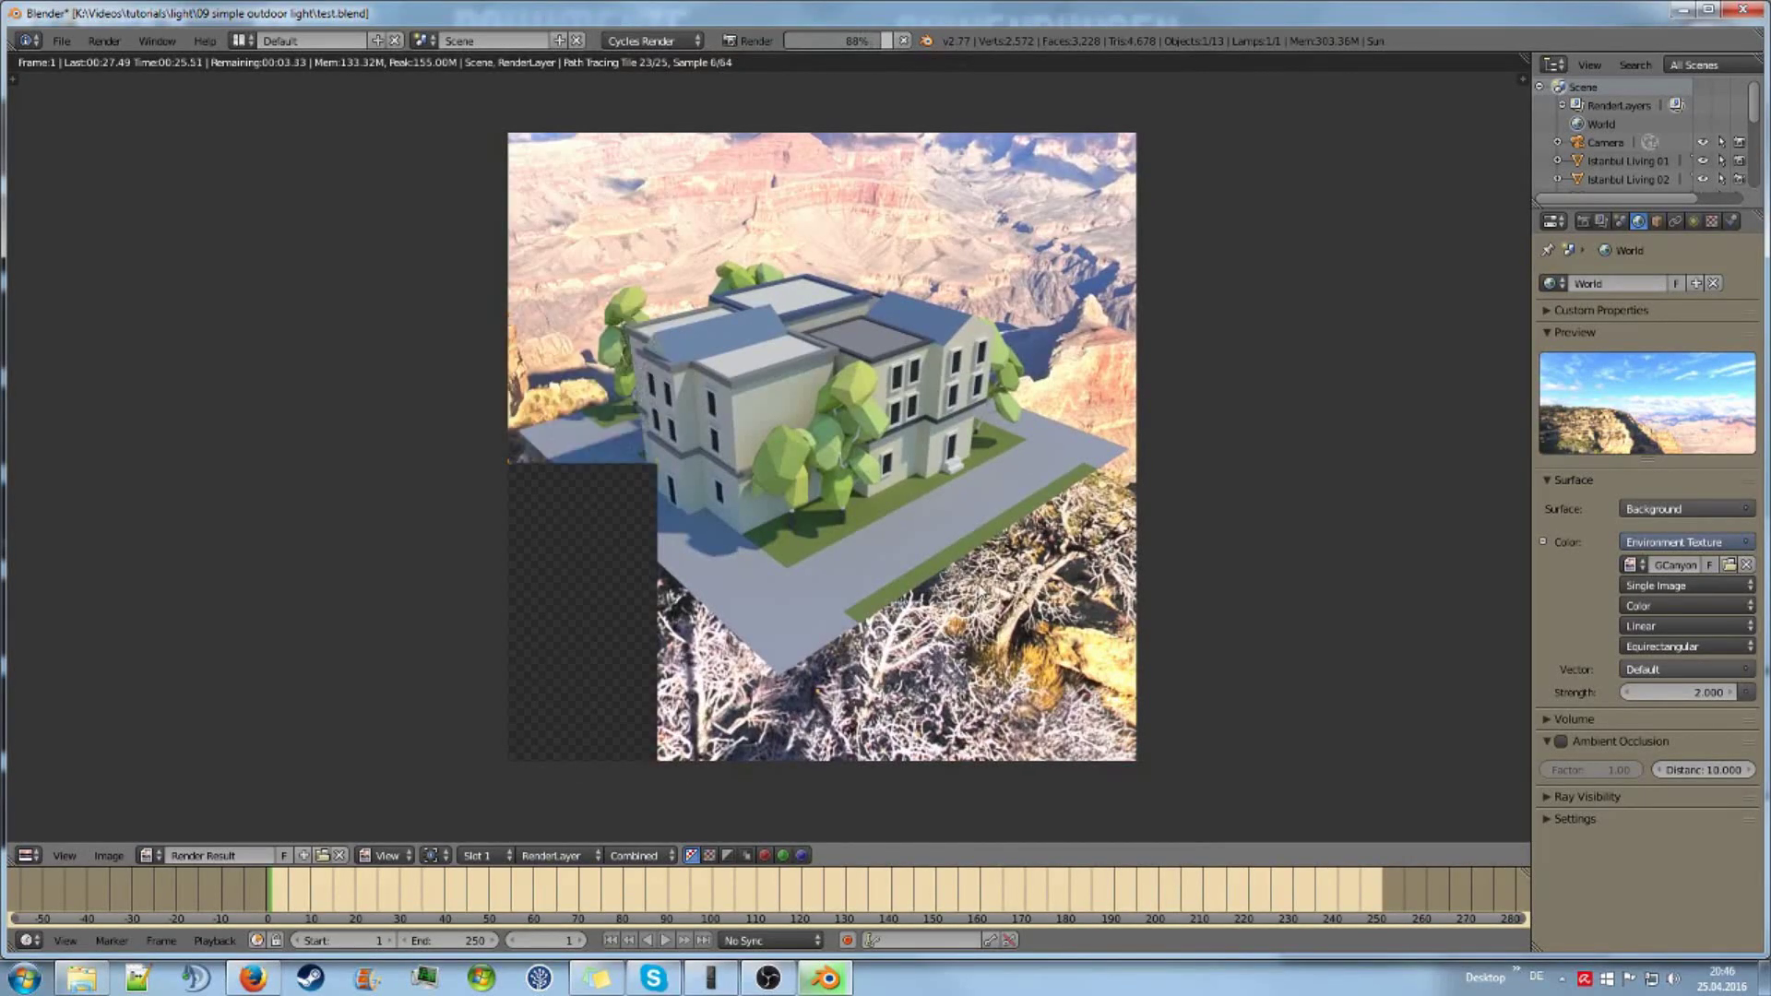
{"action": "key", "text": "Escape"}
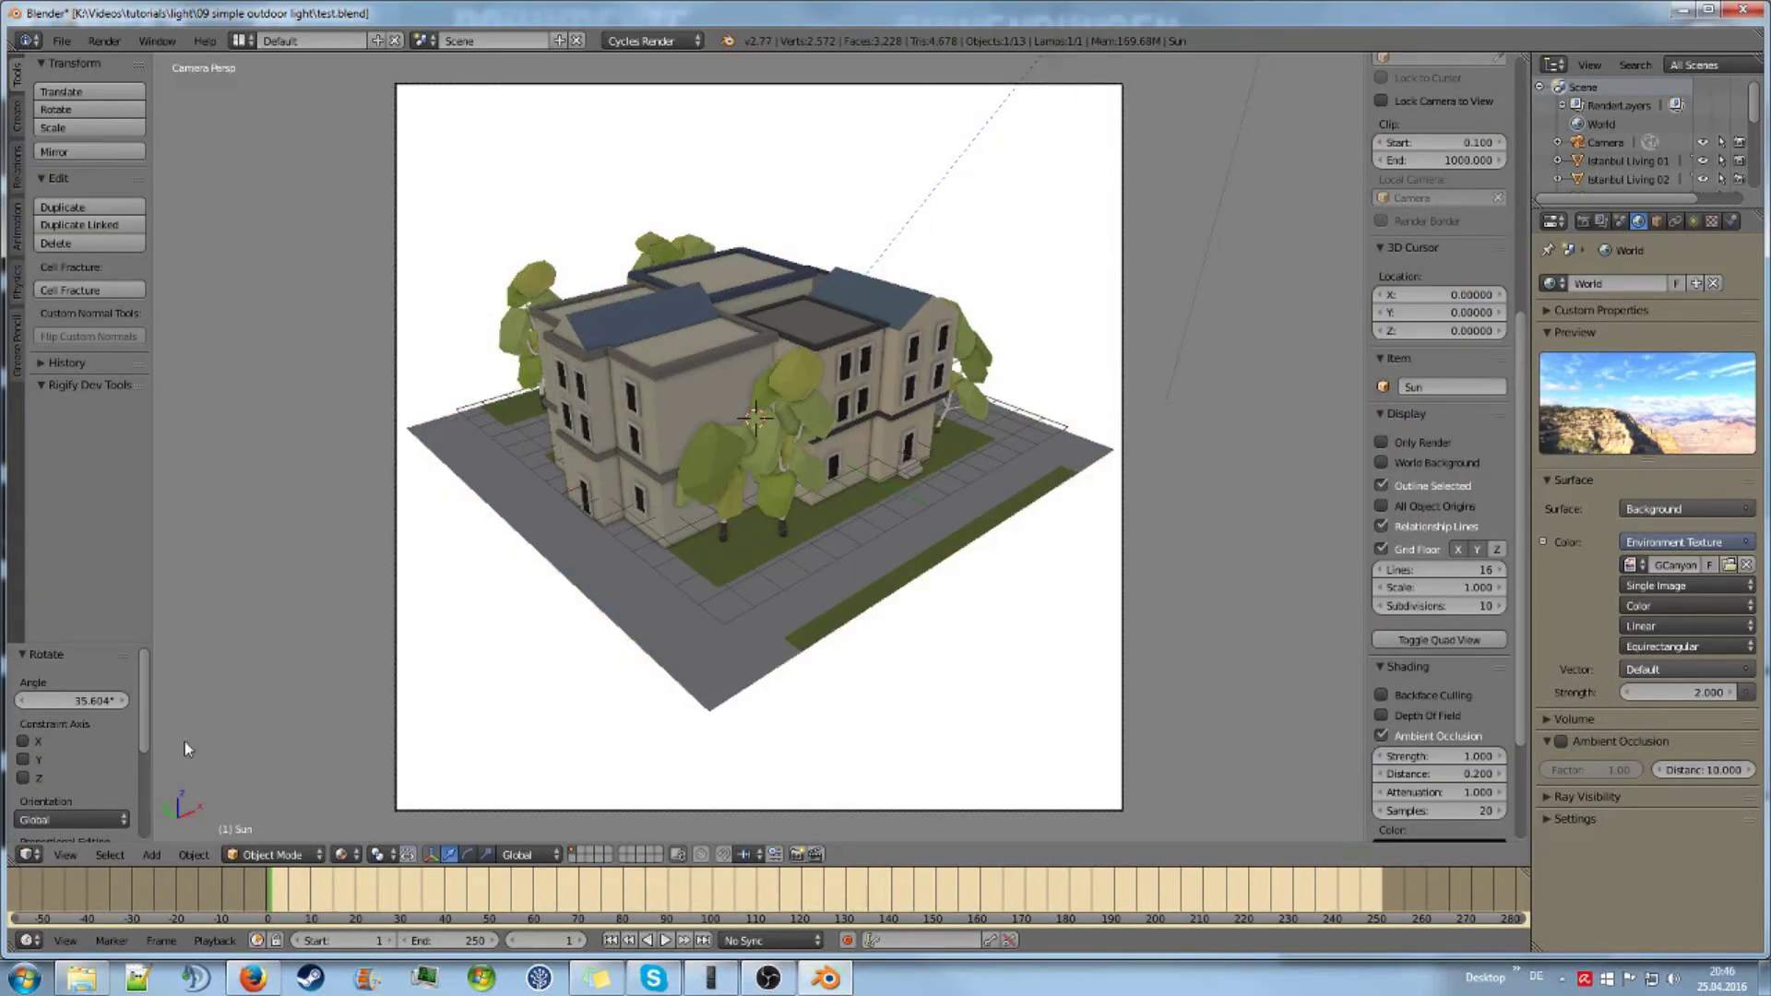
Step: Split the viewport into two areas and turn one half into a Node Editor
{"action": "right_click", "coordinate": [841, 867]}
{"action": "left_click", "coordinate": [805, 868]}
{"action": "left_click", "coordinate": [706, 627]}
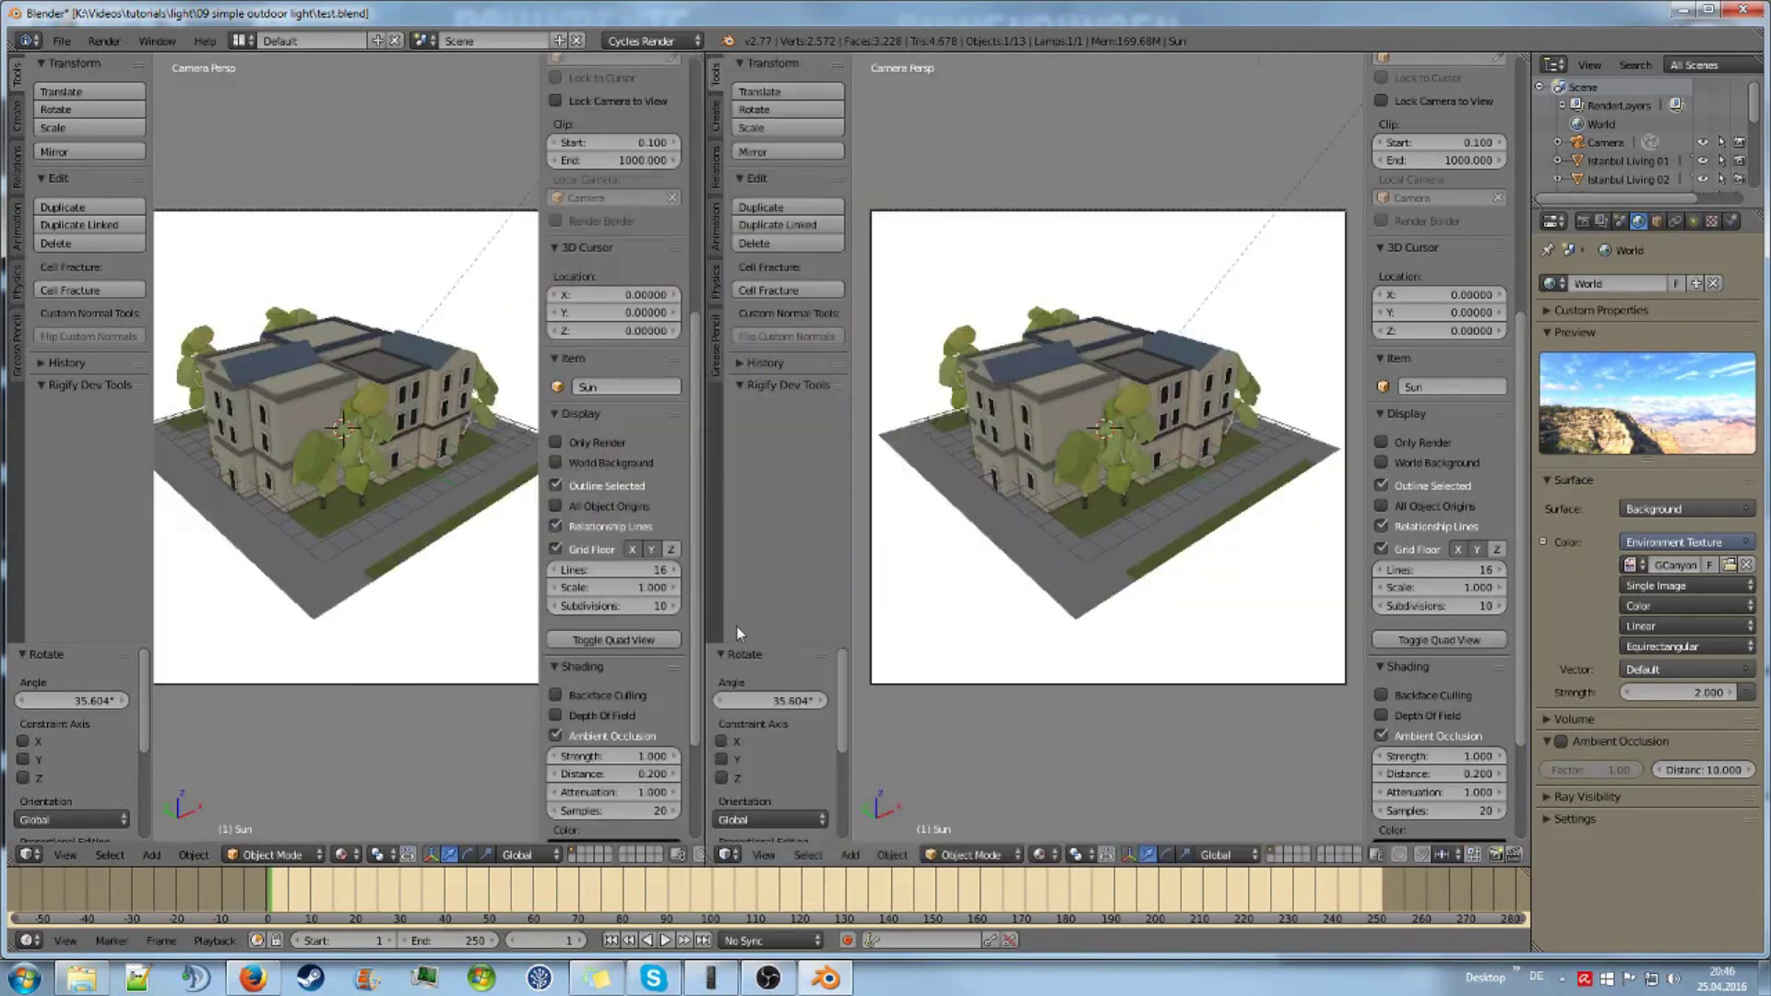
{"action": "left_click", "coordinate": [729, 855]}
{"action": "left_click", "coordinate": [794, 630]}
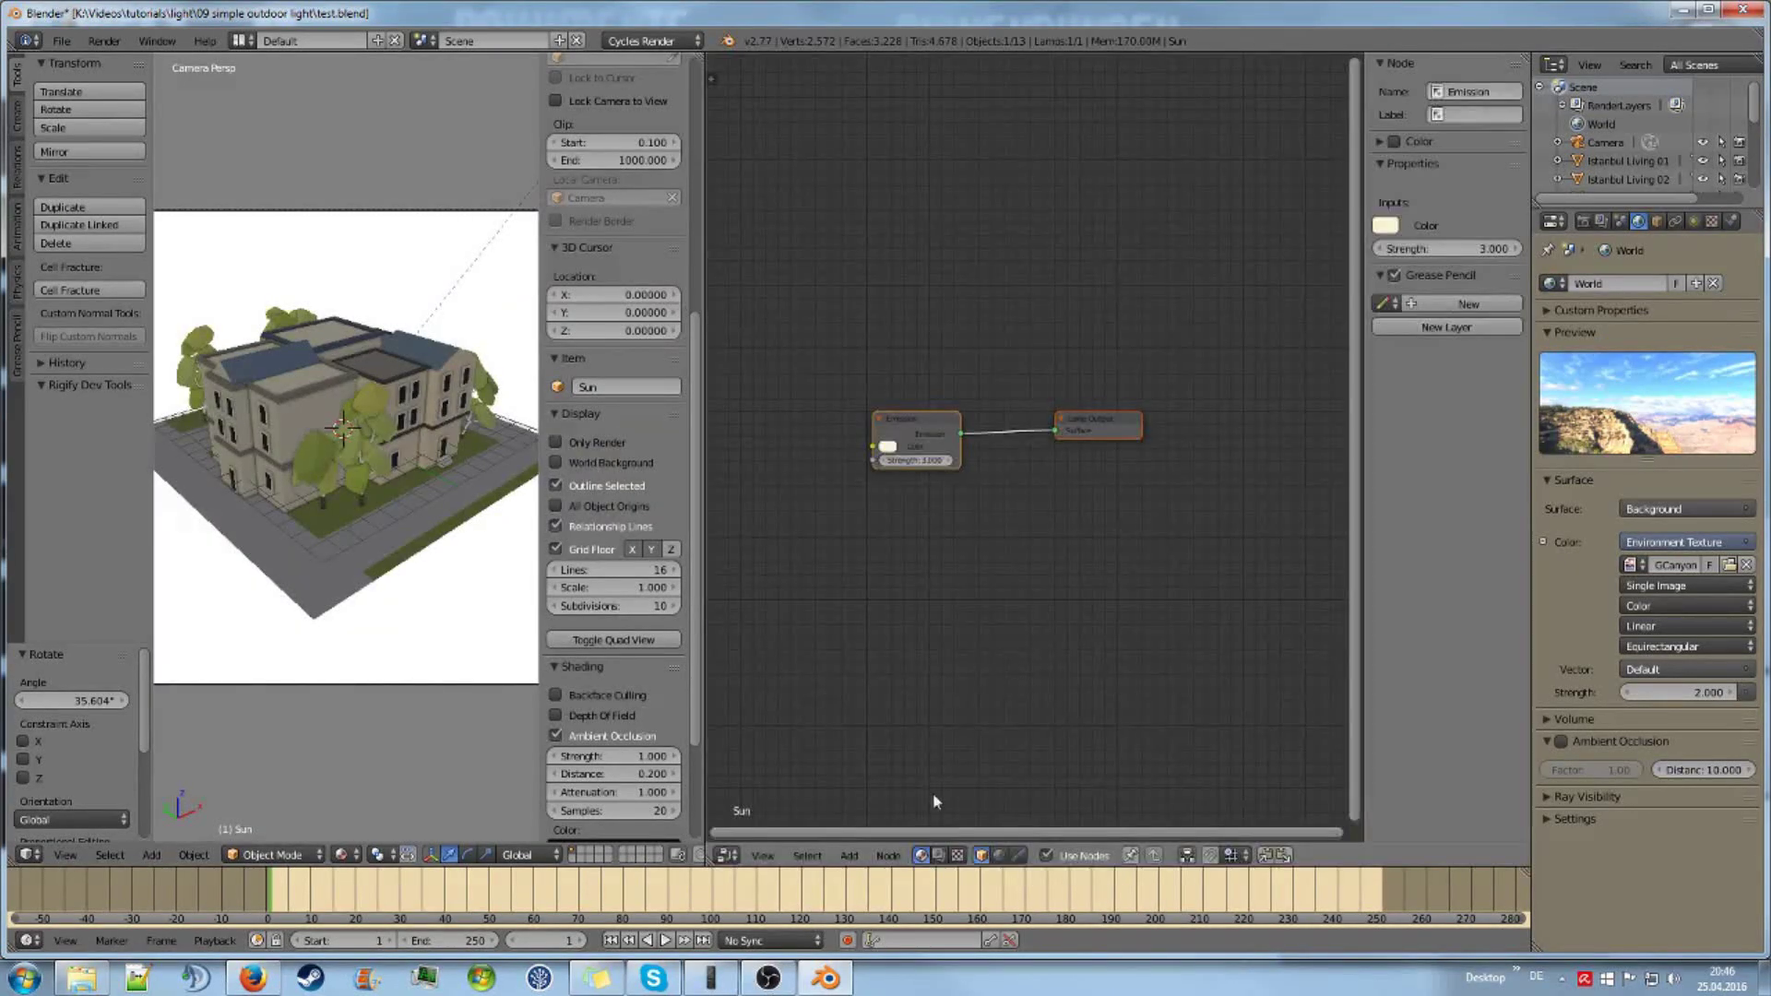
Step: Show the World nodes, move the Background node nearer World Output, and widen the 3D view
{"action": "left_click", "coordinate": [1006, 856]}
{"action": "scroll", "coordinate": [882, 648], "scroll_direction": "up", "scroll_amount": 2}
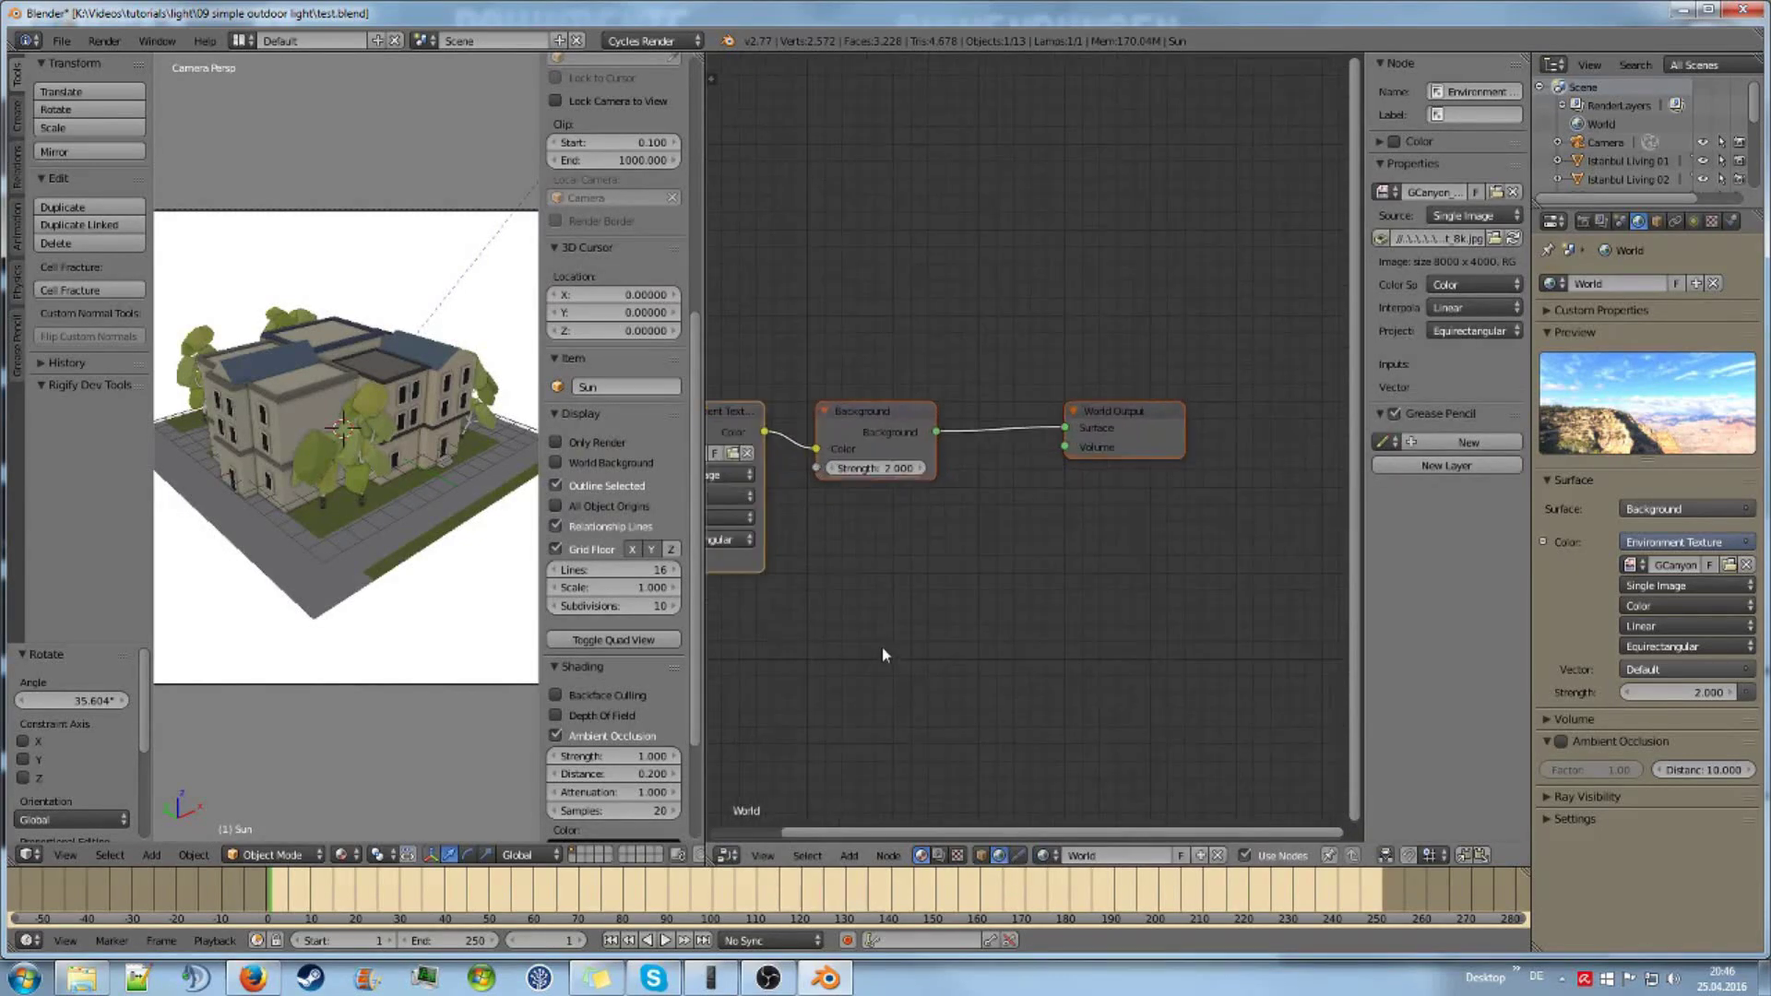
{"action": "middle_click_drag", "start_coordinate": [882, 648], "coordinate": [1079, 628]}
{"action": "key", "text": "a"}
{"action": "key", "text": "shift+a"}
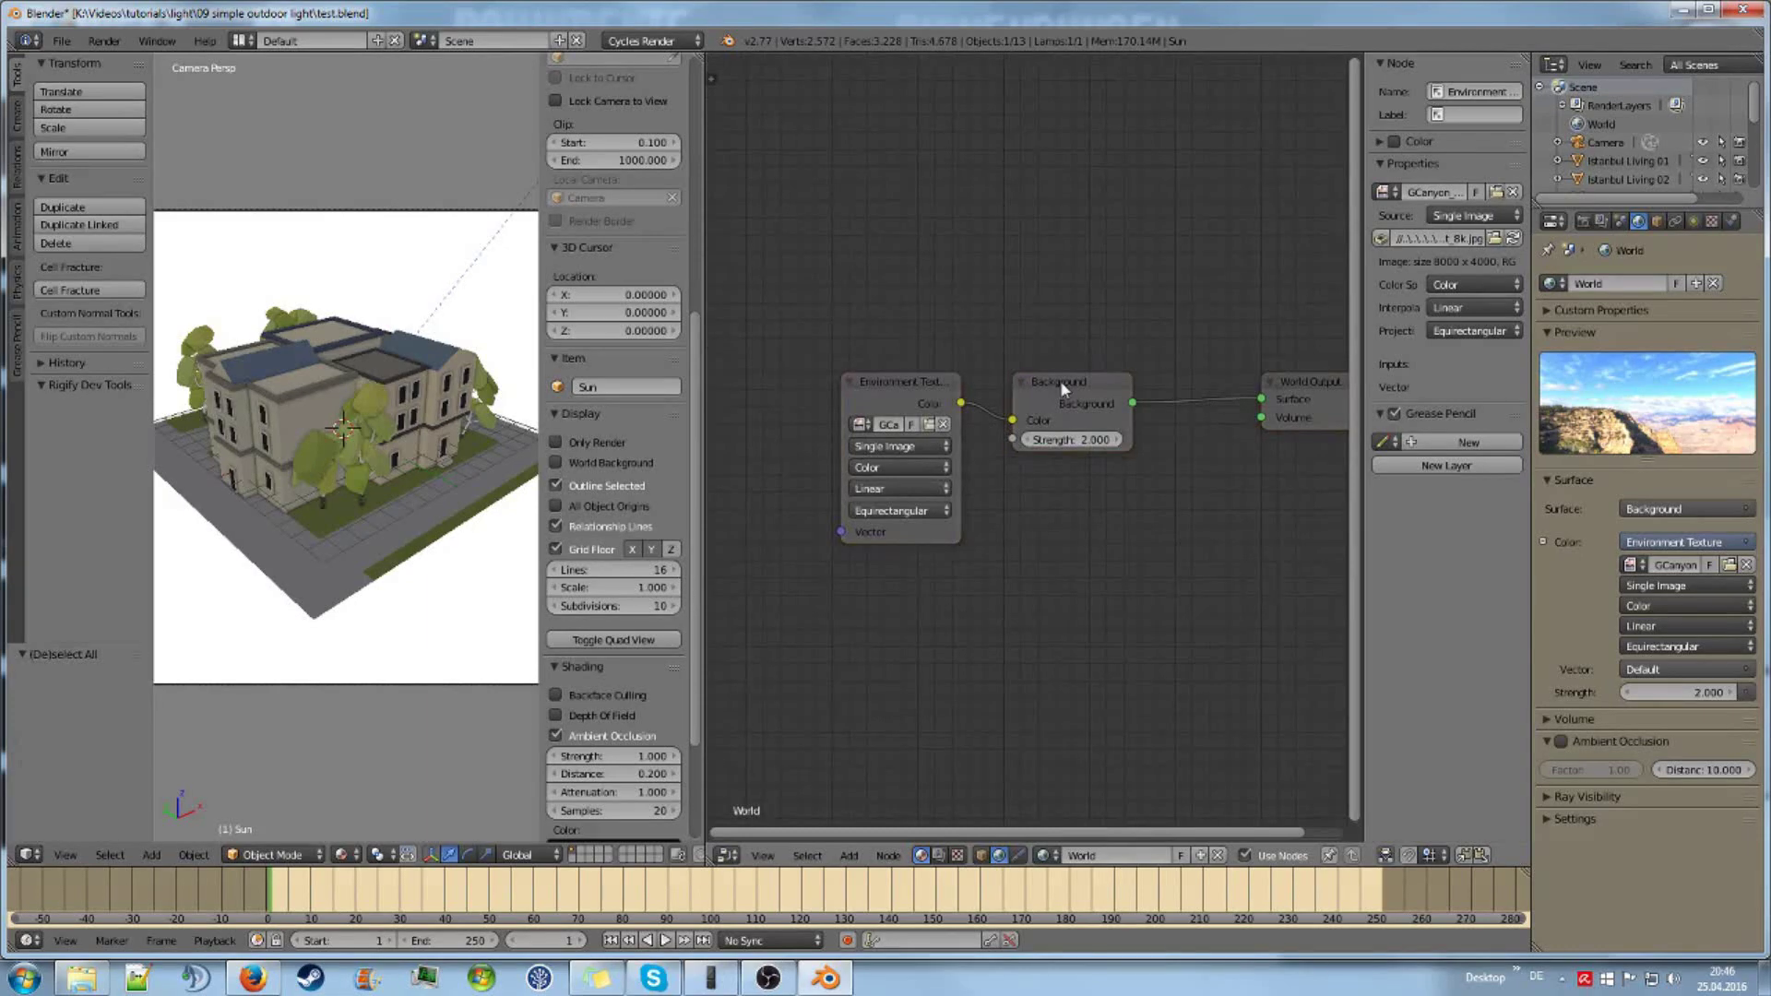
{"action": "left_click_drag", "start_coordinate": [1060, 380], "coordinate": [1168, 375]}
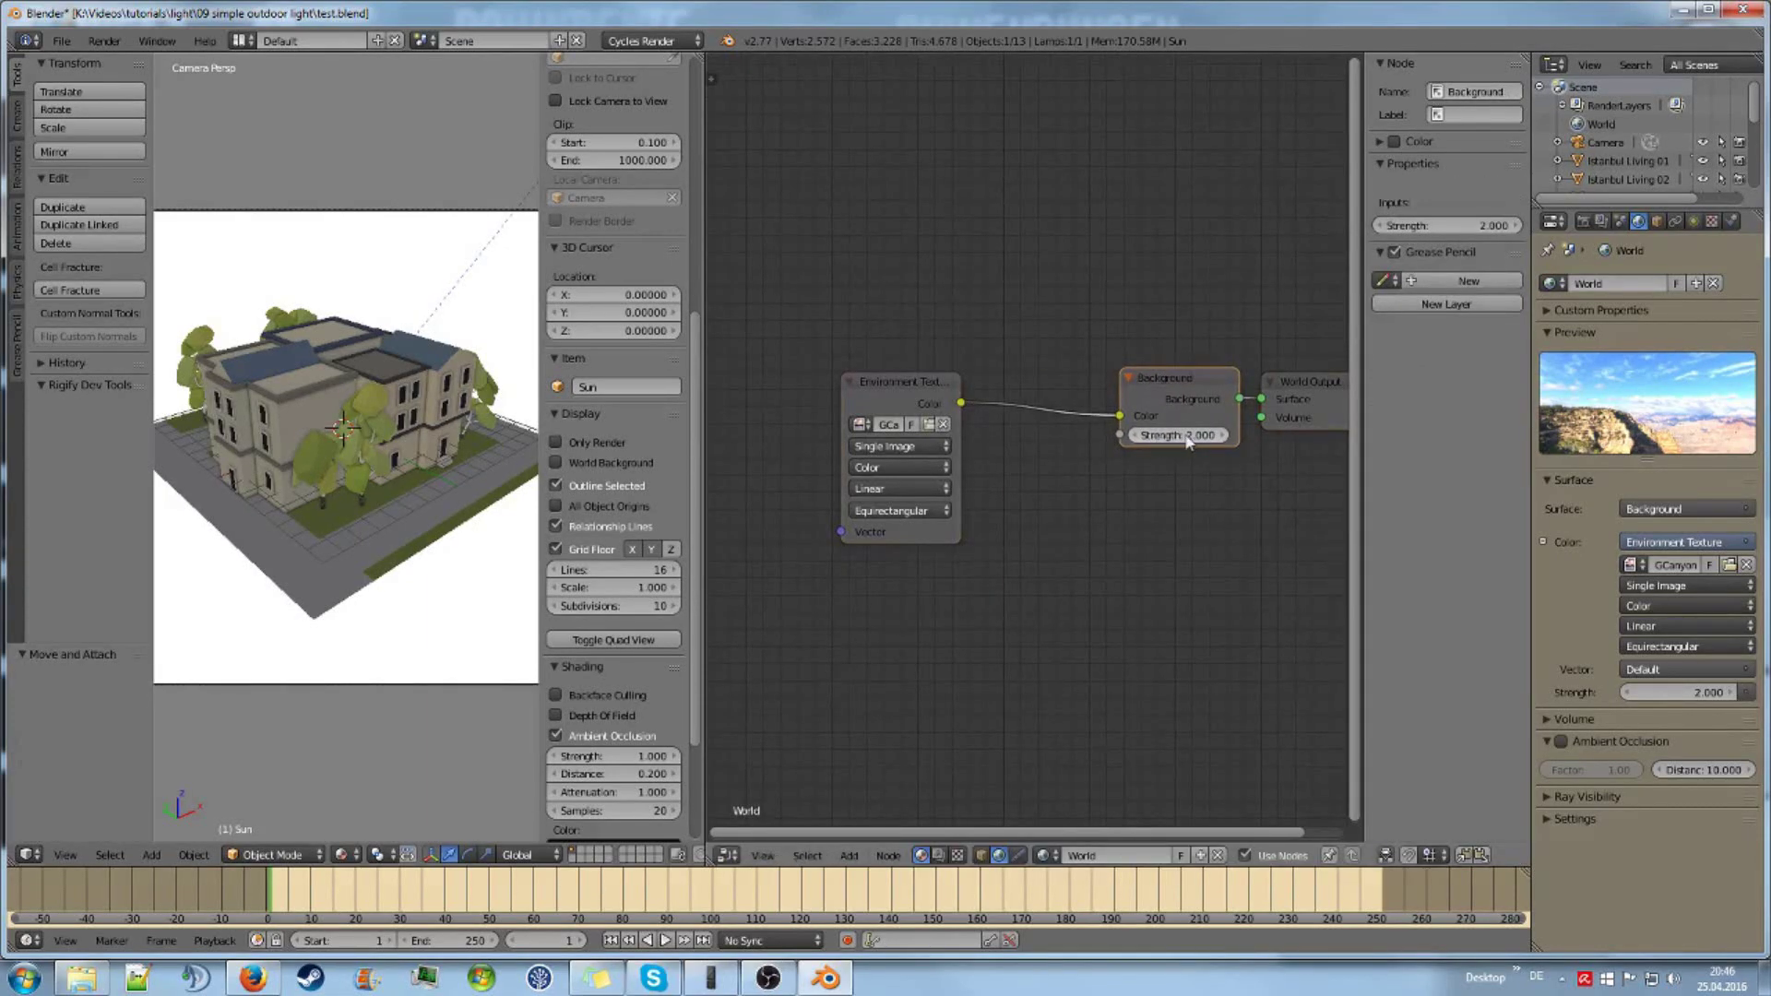
{"action": "key", "text": "a"}
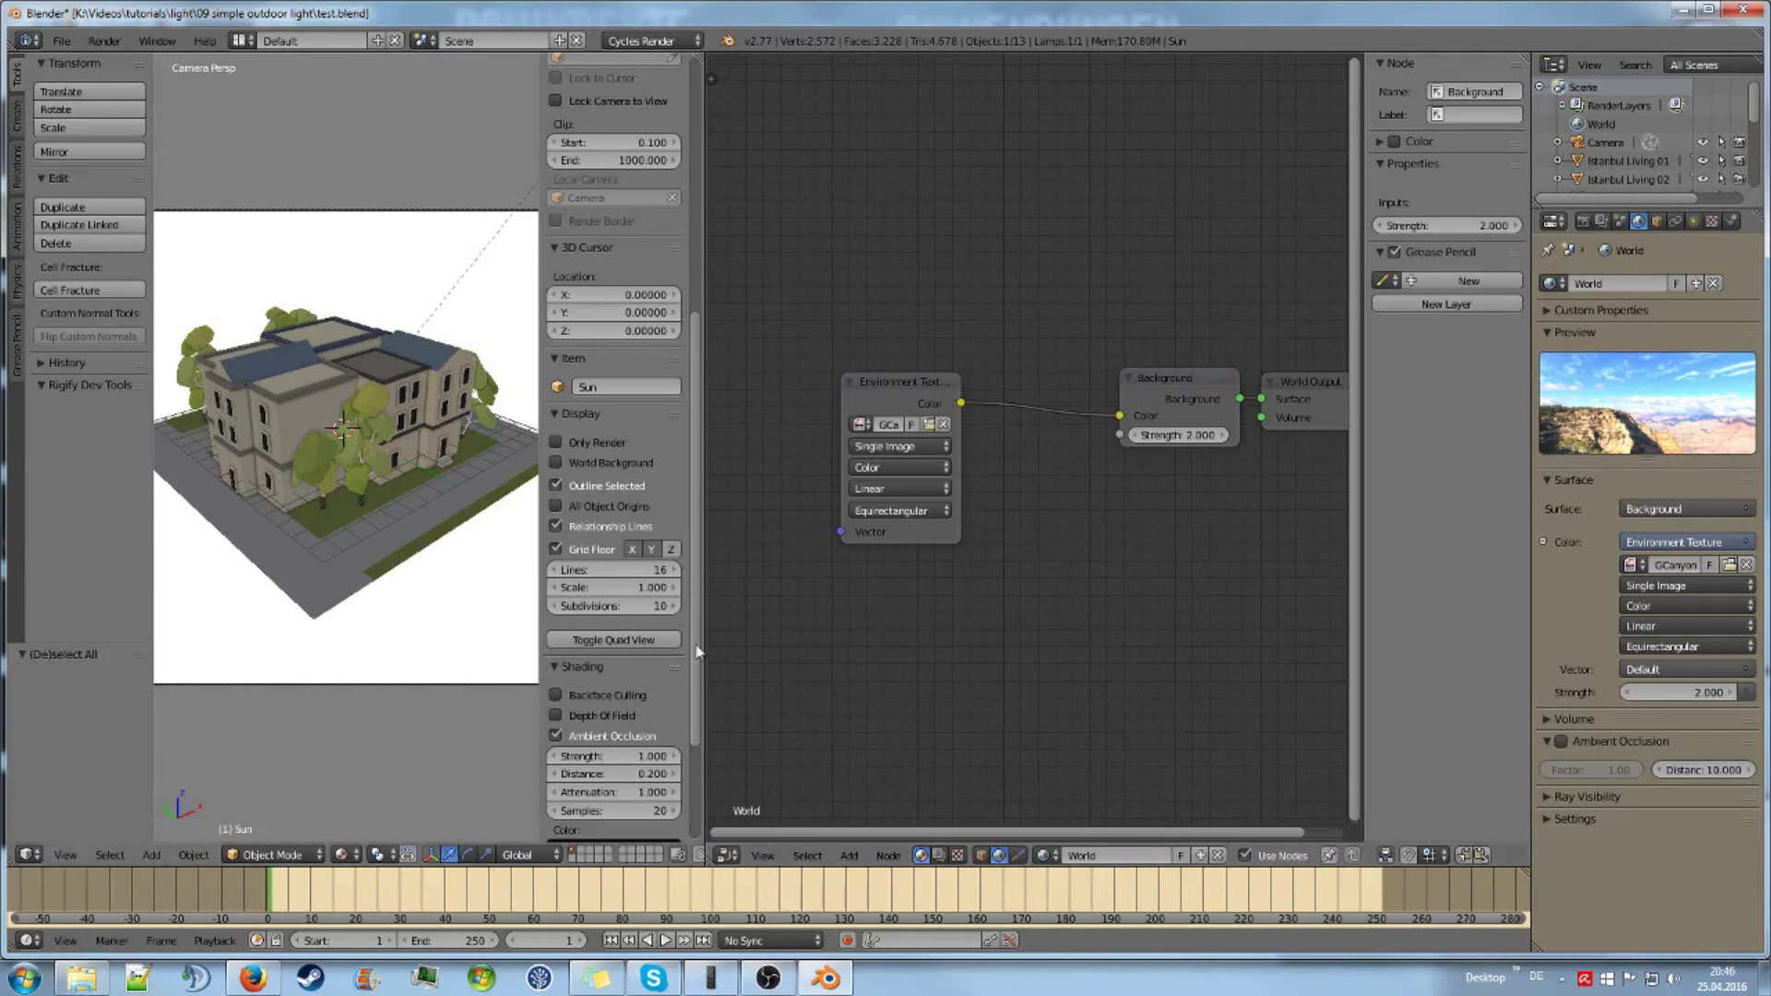
{"action": "left_click_drag", "start_coordinate": [704, 638], "coordinate": [1038, 638]}
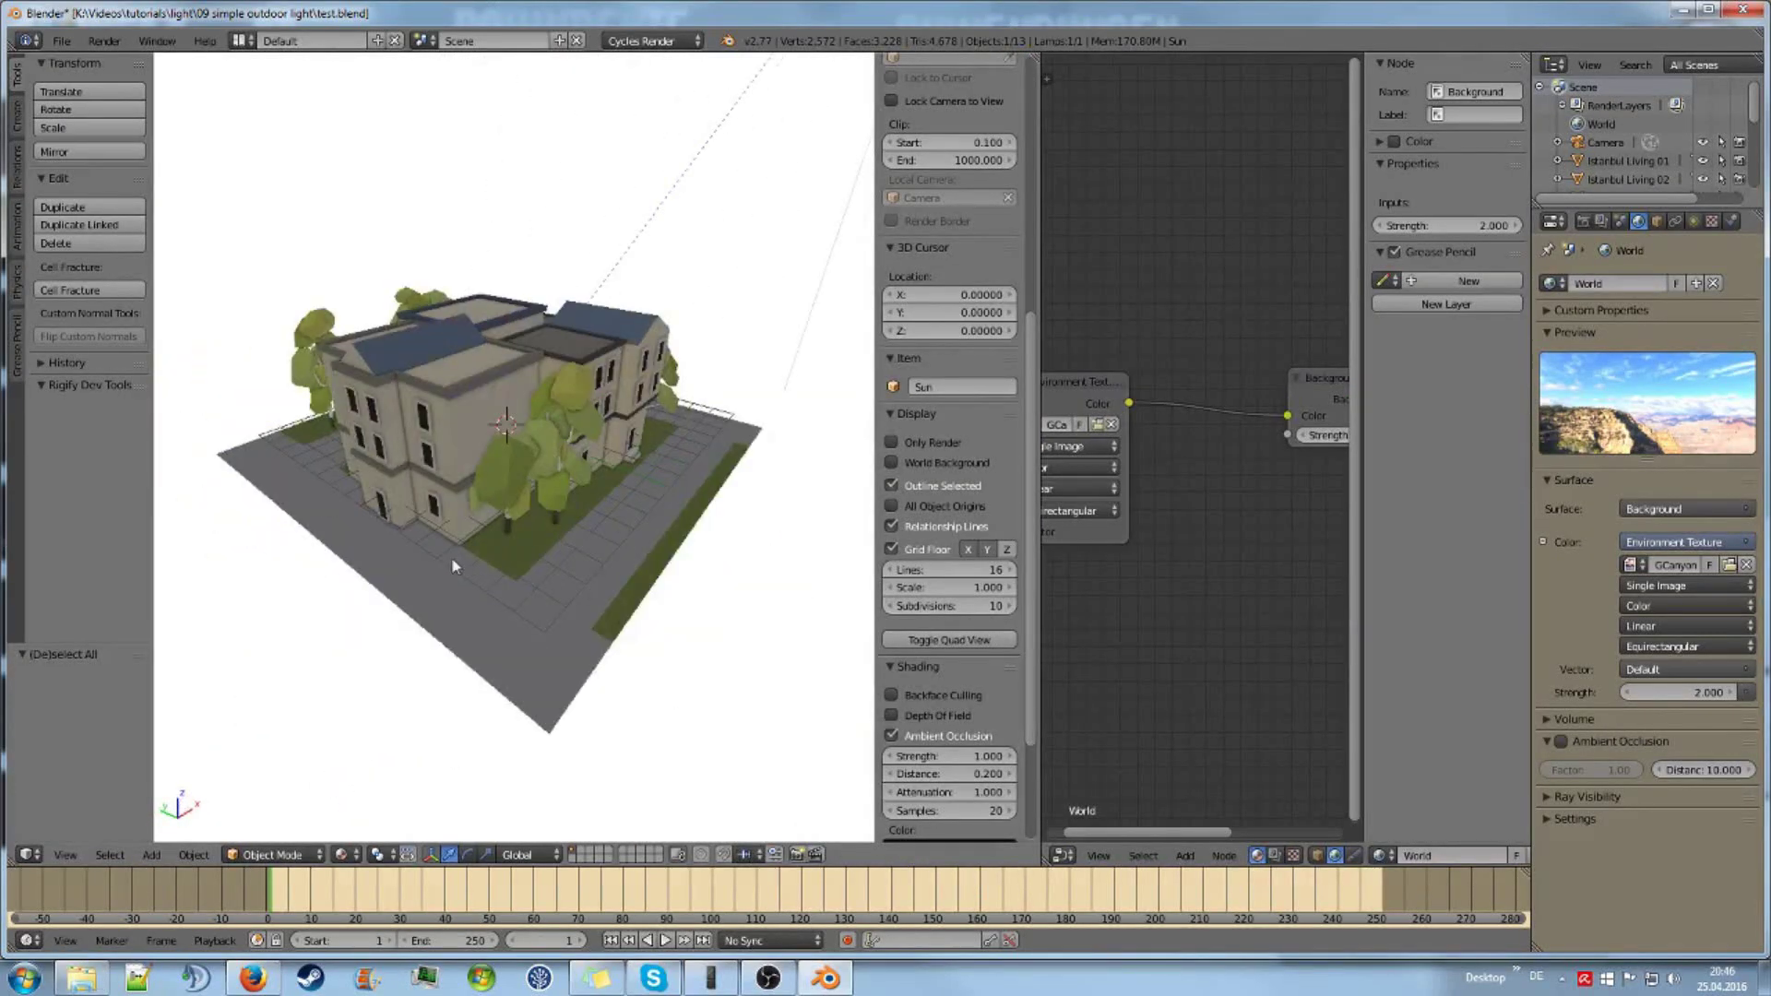
{"action": "scroll", "coordinate": [461, 540], "scroll_direction": "down", "scroll_amount": 2}
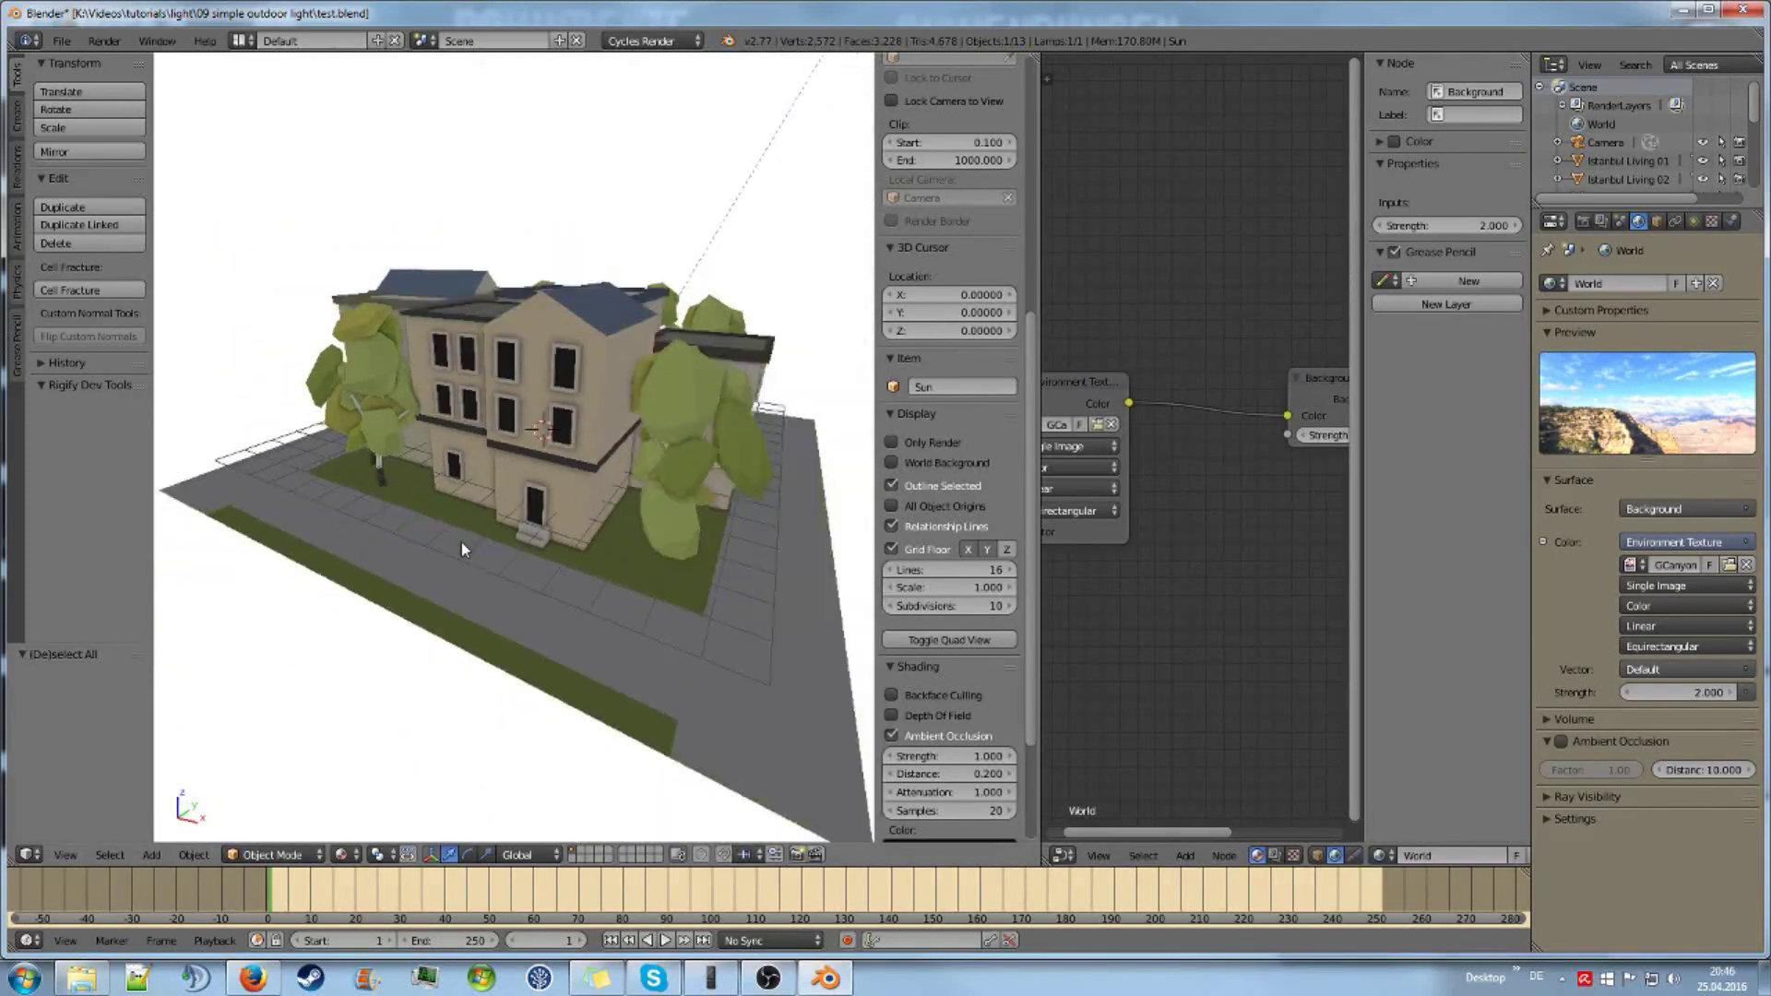